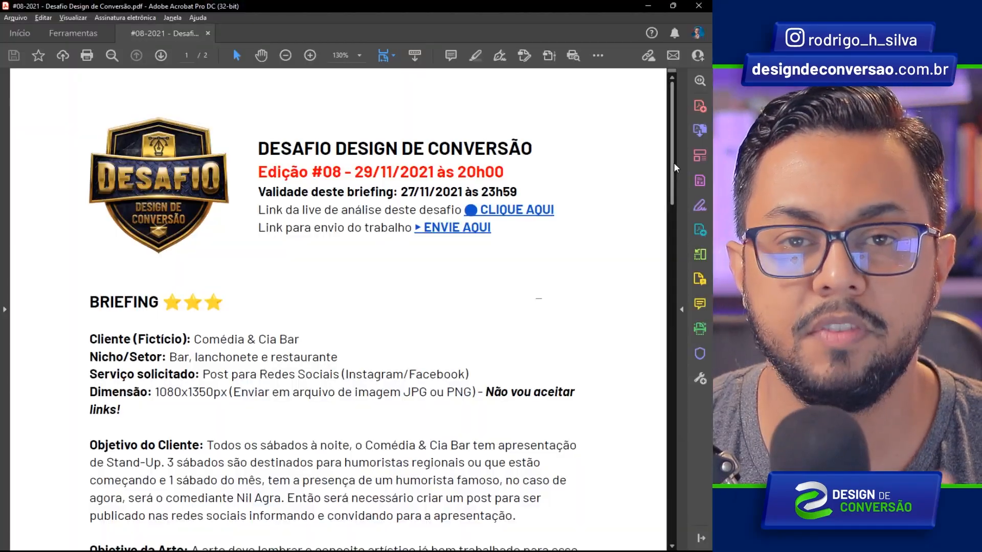
Read through the Comédia & Cia Bar briefing, including its mandatory art content, and look at the works submitted for Desafio #008.
{"action": "left_click_drag", "start_coordinate": [672, 165], "coordinate": [649, 225]}
{"action": "scroll", "coordinate": [651, 226], "scroll_direction": "down", "scroll_amount": 5}
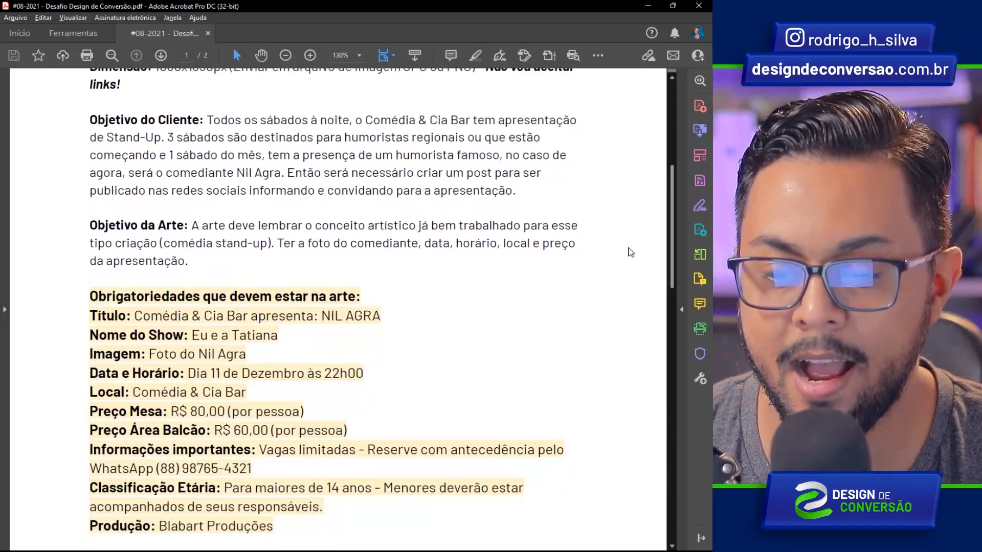
{"action": "scroll", "coordinate": [627, 260], "scroll_direction": "down", "scroll_amount": 3}
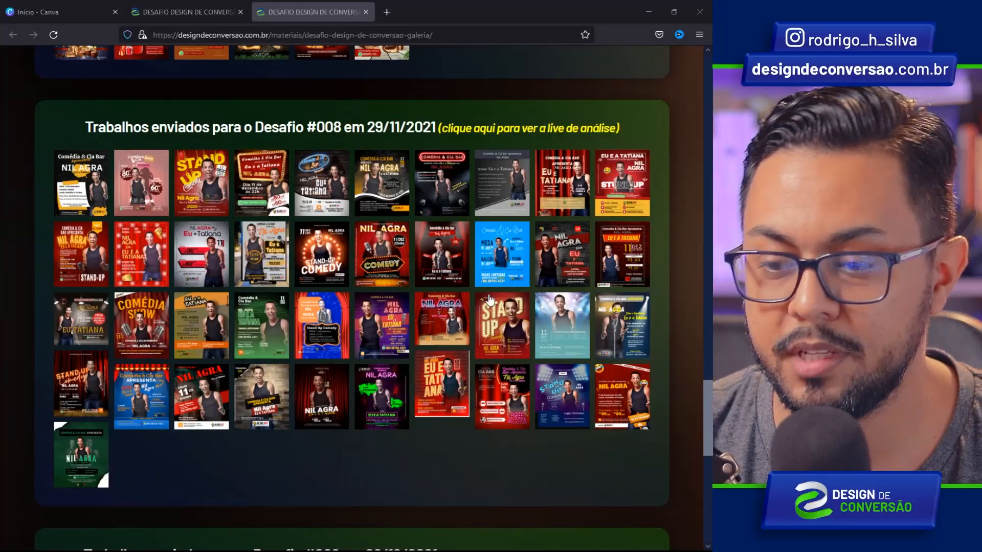
{"action": "left_click", "coordinate": [475, 310]}
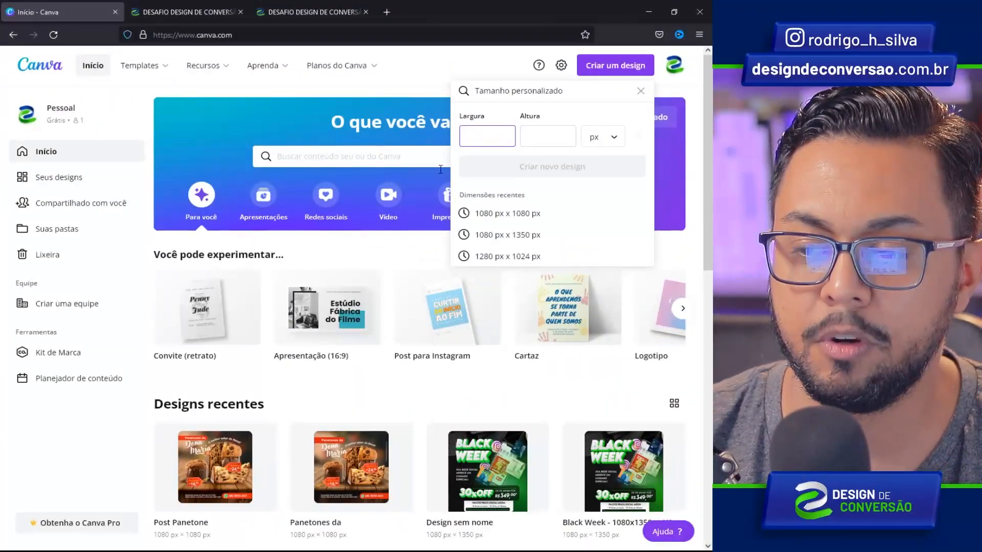
In Canva, create a 1080 x 1350 px design and fill its background with the orange-brown photo from the "parede tijolo" results.
{"action": "left_click", "coordinate": [503, 238]}
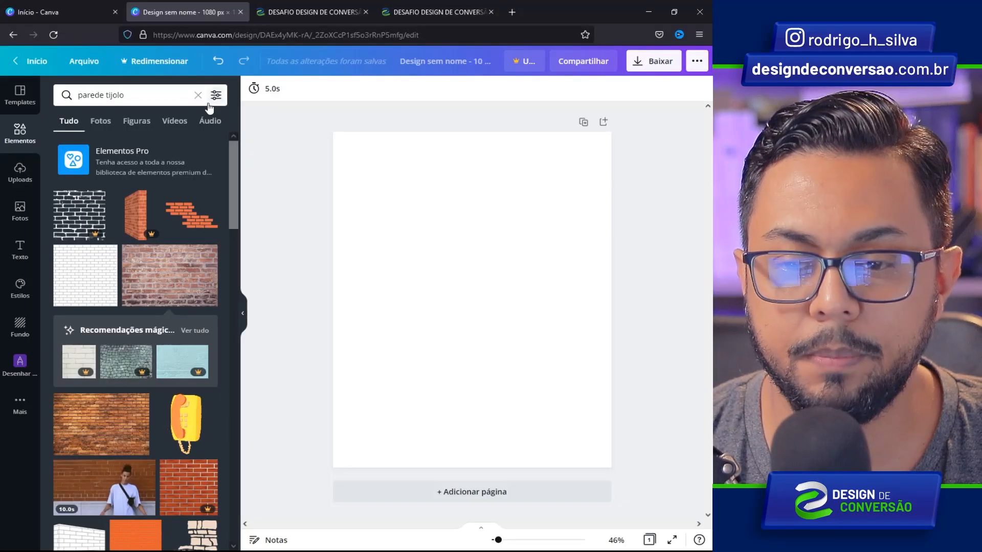
{"action": "left_click", "coordinate": [78, 413]}
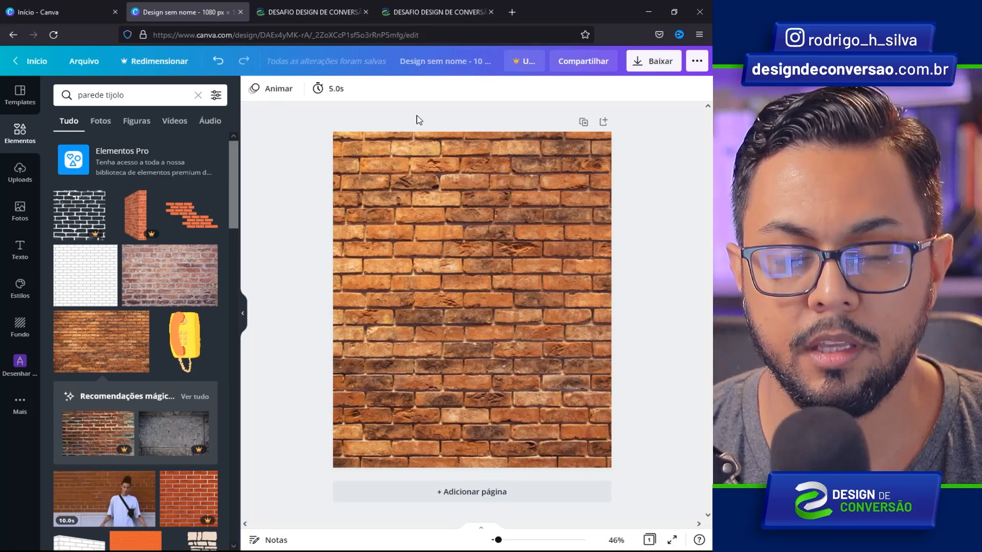
Adjust the brick wall background with brightness -20, hue -67 and a positive blur that softens the bricks.
{"action": "left_click", "coordinate": [412, 170]}
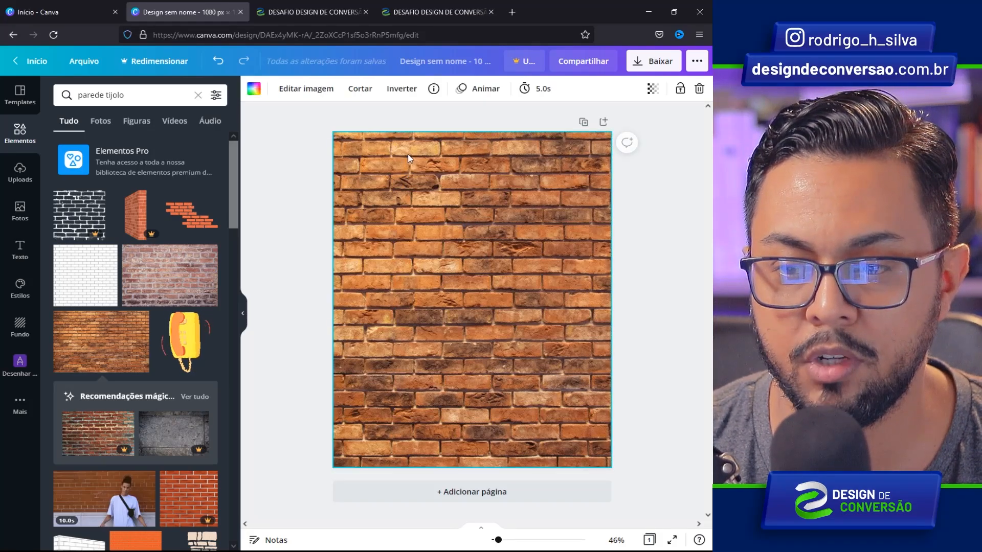
{"action": "left_click", "coordinate": [314, 92]}
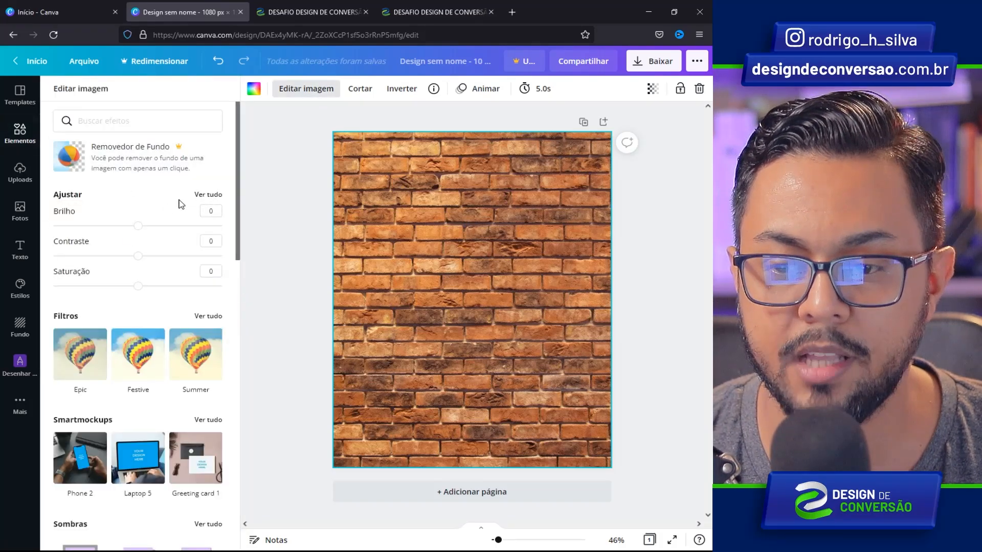
{"action": "left_click", "coordinate": [209, 199]}
{"action": "left_click_drag", "start_coordinate": [137, 135], "coordinate": [120, 135]}
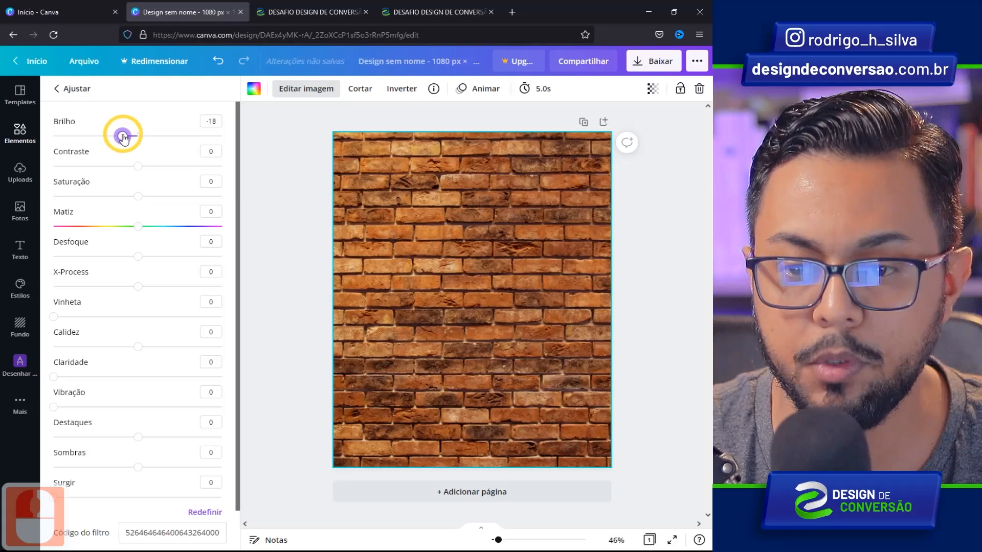
{"action": "left_click_drag", "start_coordinate": [137, 225], "coordinate": [71, 220]}
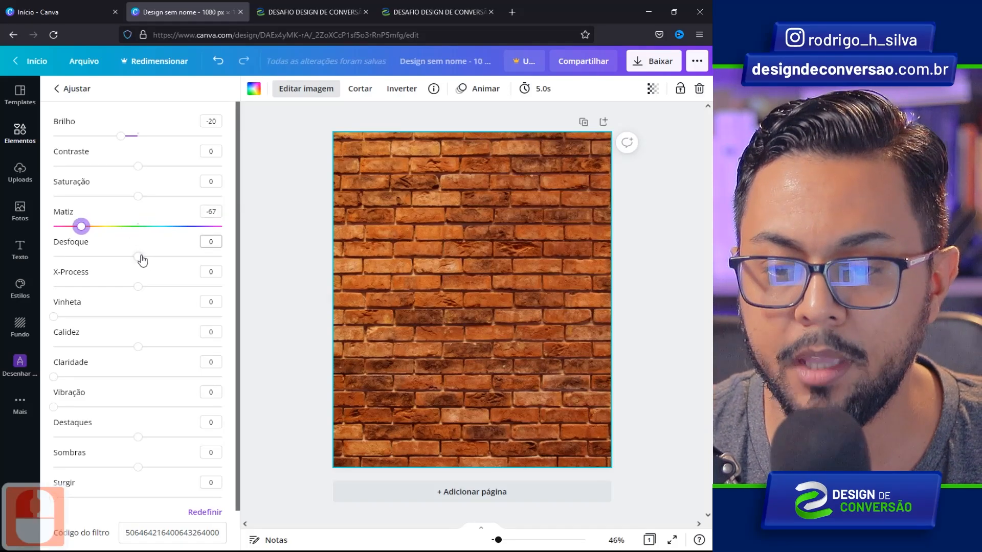
{"action": "left_click_drag", "start_coordinate": [140, 261], "coordinate": [156, 259]}
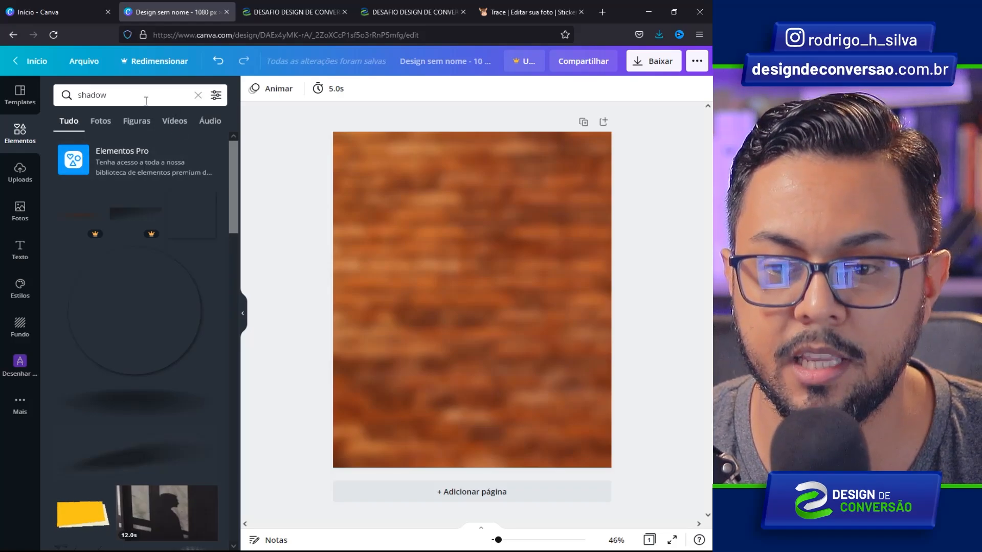
Add the free blurred rectangular shadow from the "shadow" results, enlarge it and angle it across the page's upper-left corner.
{"action": "left_click_drag", "start_coordinate": [233, 162], "coordinate": [231, 257]}
{"action": "scroll", "coordinate": [201, 360], "scroll_direction": "down", "scroll_amount": 1}
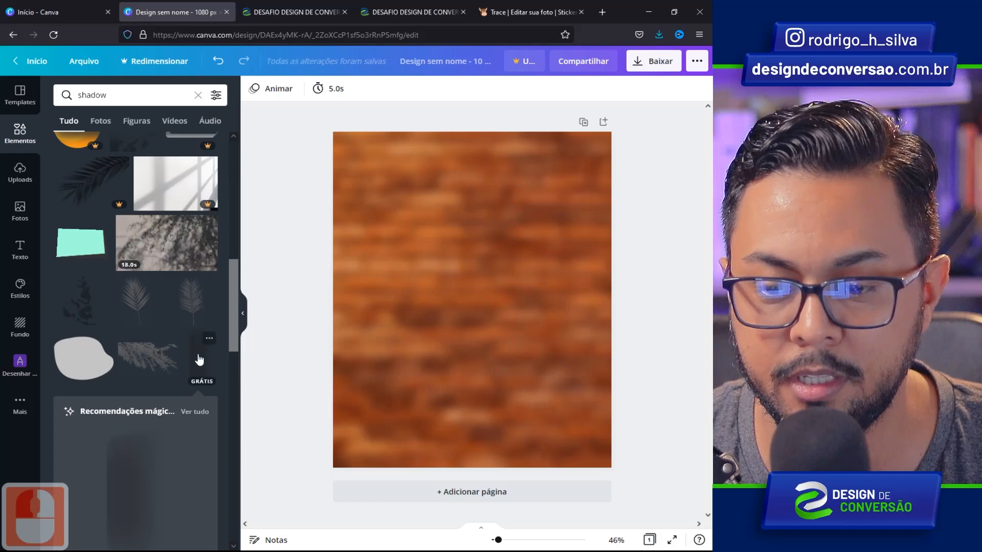
{"action": "left_click", "coordinate": [194, 358]}
{"action": "left_click_drag", "start_coordinate": [471, 460], "coordinate": [333, 388]}
{"action": "left_click_drag", "start_coordinate": [495, 263], "coordinate": [372, 138]}
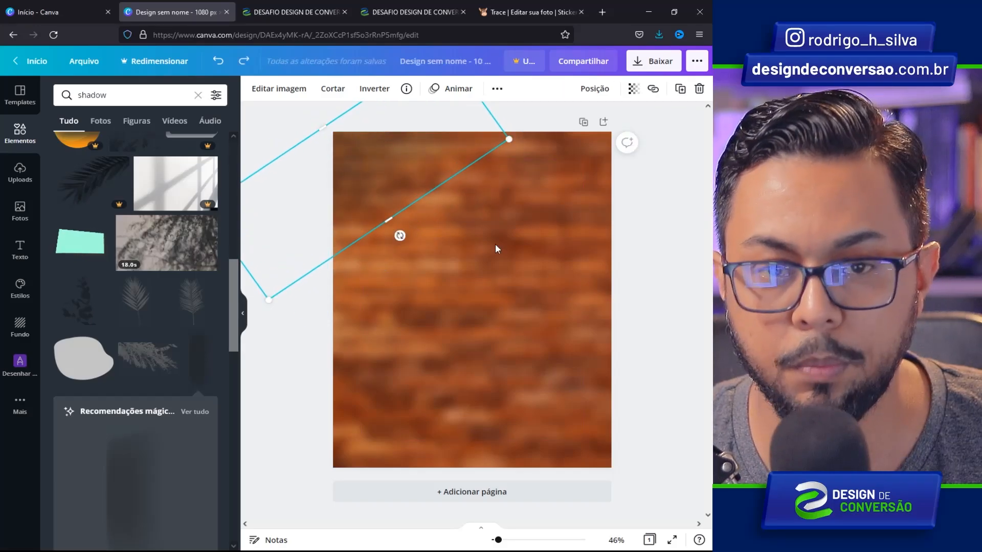
Duplicate the shadow, rotate the copy the opposite way and place it across the page's upper-right corner.
{"action": "key", "text": "ctrl+d"}
{"action": "left_click_drag", "start_coordinate": [453, 228], "coordinate": [486, 254]}
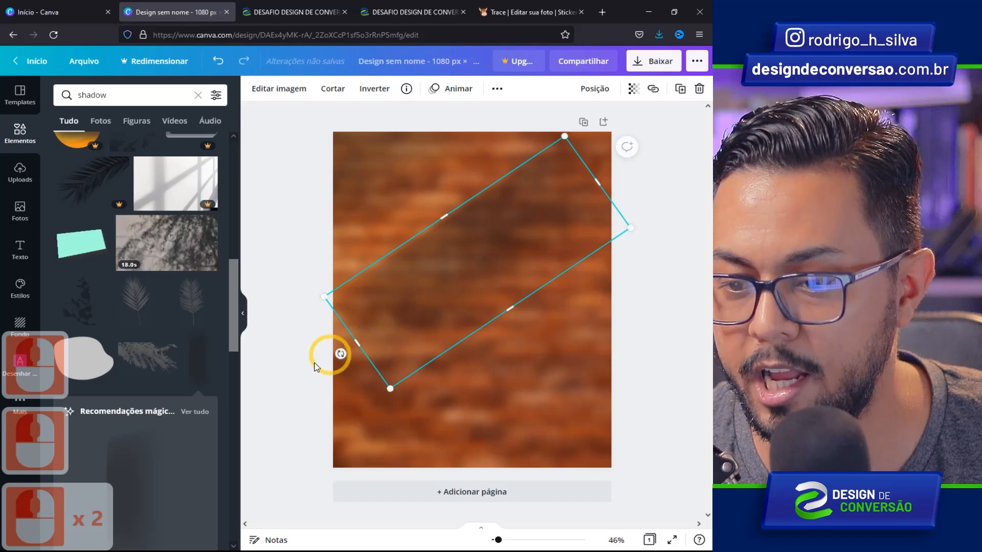
{"action": "left_click_drag", "start_coordinate": [341, 354], "coordinate": [409, 194]}
{"action": "left_click_drag", "start_coordinate": [482, 256], "coordinate": [619, 172]}
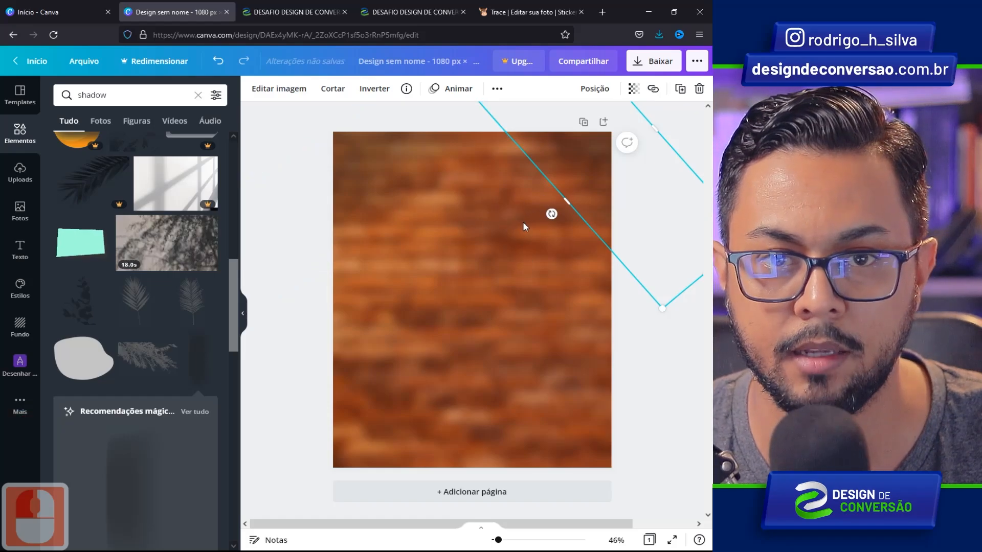
Search the elements for "blur", add the orange blurred circle and enlarge it as a glow over the page's upper-right area.
{"action": "left_click", "coordinate": [102, 95]}
{"action": "key", "text": "ctrl+a"}
{"action": "type", "text": "blur"}
{"action": "key", "text": "Return"}
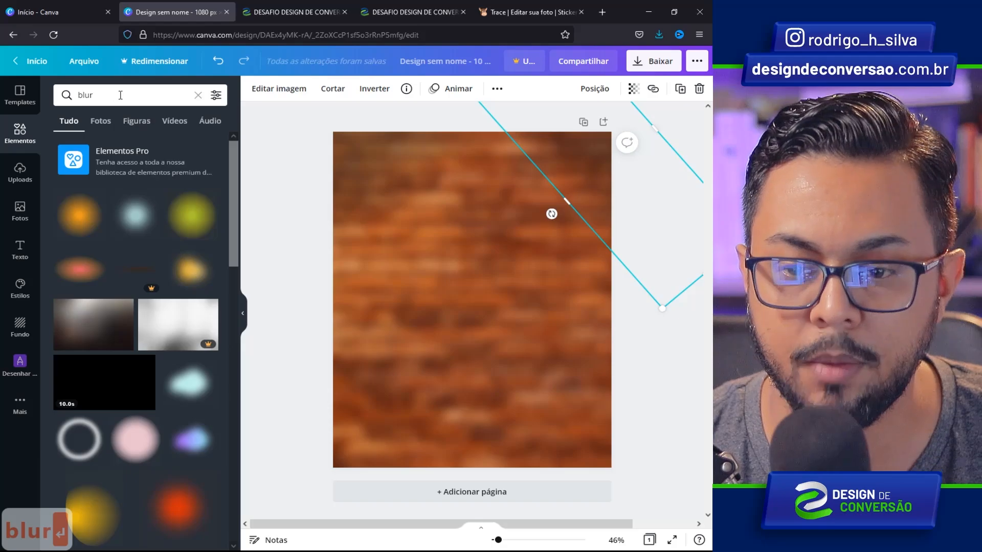
{"action": "left_click", "coordinate": [79, 213]}
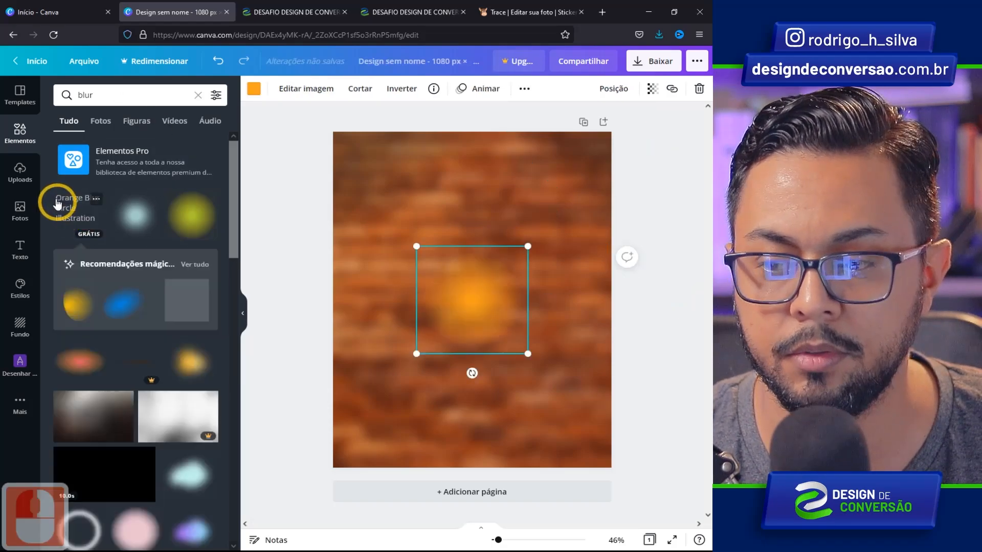
{"action": "left_click", "coordinate": [77, 209], "text": "alt"}
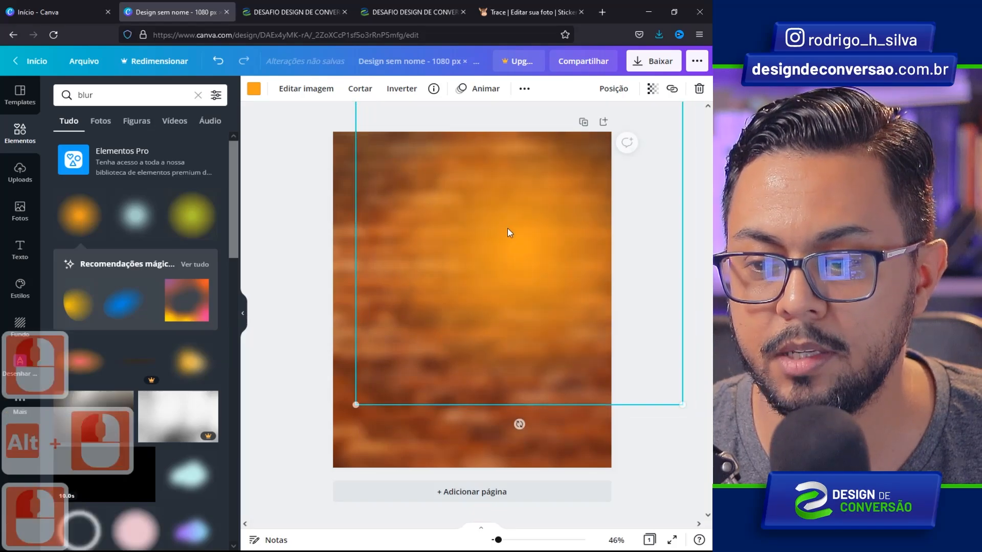
Add the uploaded cutout photo of the comedian, enlarge it and position it on the right half of the page.
{"action": "left_click", "coordinate": [20, 173]}
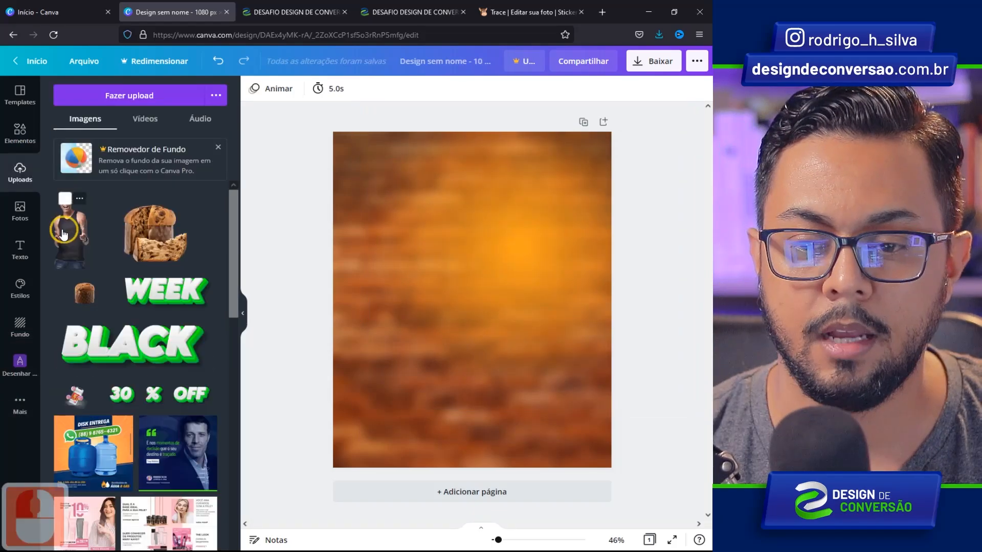
{"action": "left_click", "coordinate": [72, 230]}
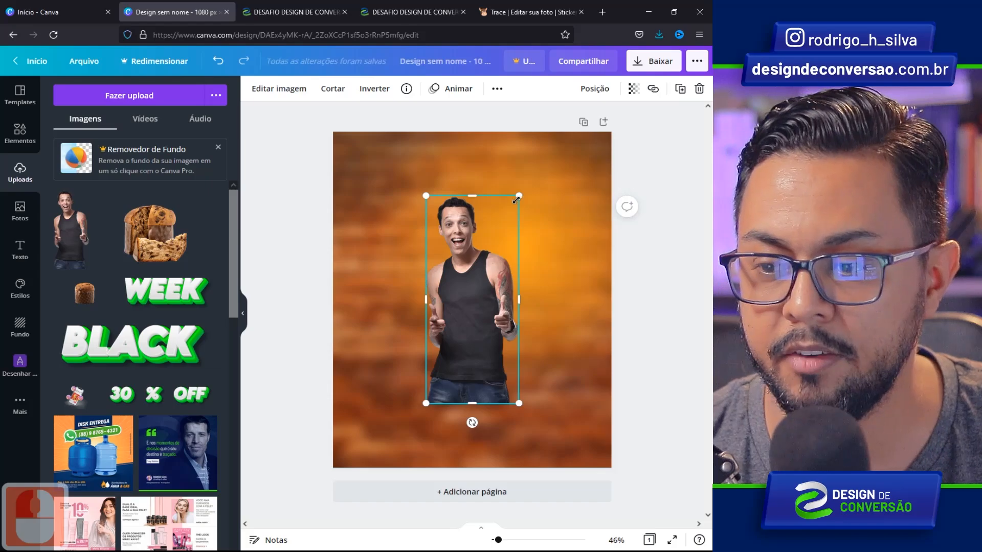
{"action": "left_click_drag", "start_coordinate": [515, 198], "coordinate": [623, 149]}
{"action": "left_click_drag", "start_coordinate": [455, 154], "coordinate": [517, 185]}
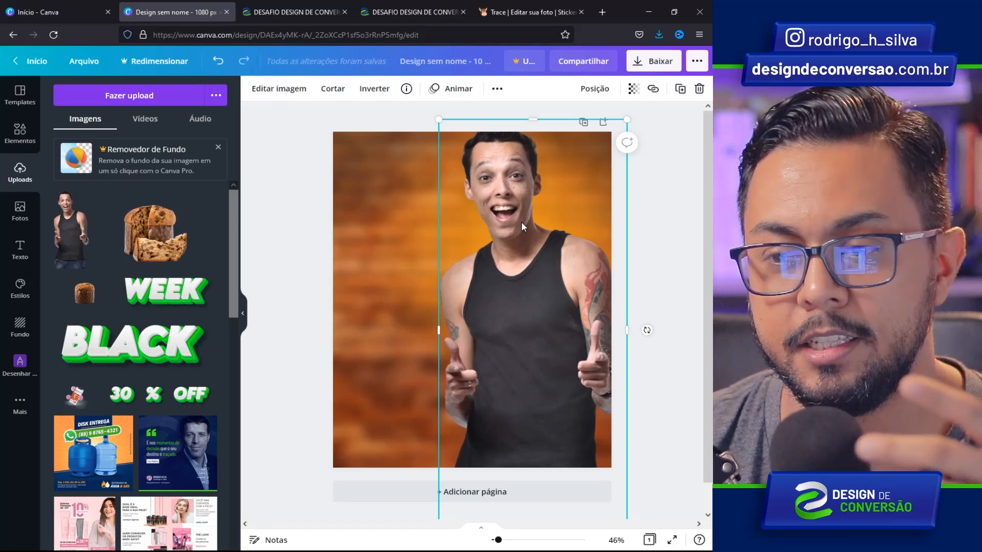
Sharpen the comedian's photo with blur -14 and set its saturation to 16.
{"action": "left_click", "coordinate": [289, 91]}
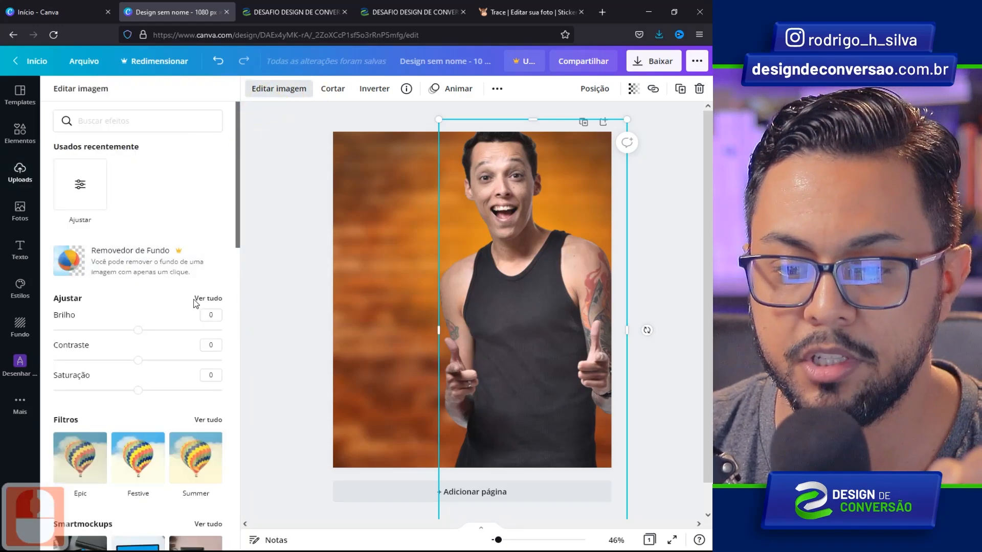
{"action": "left_click", "coordinate": [211, 300]}
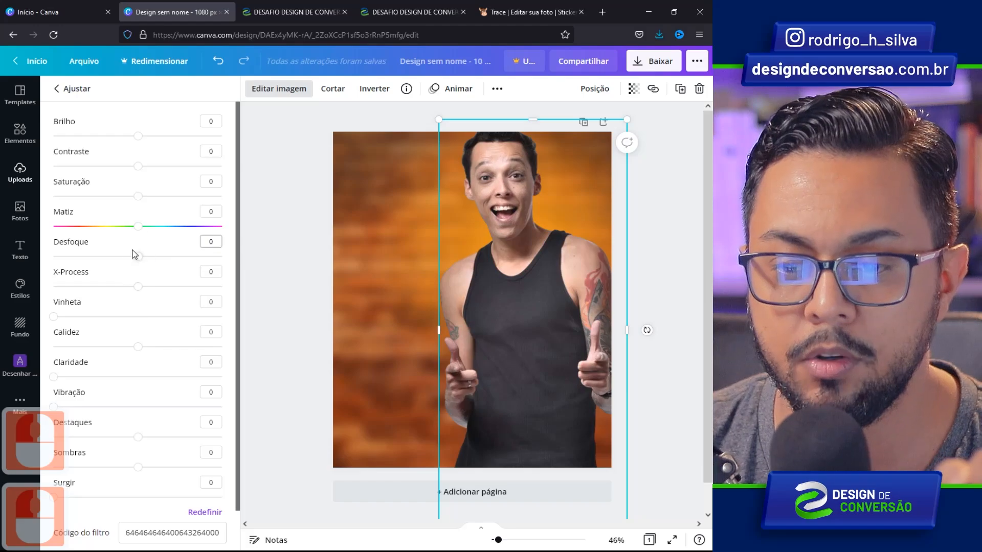
{"action": "left_click_drag", "start_coordinate": [138, 258], "coordinate": [126, 256]}
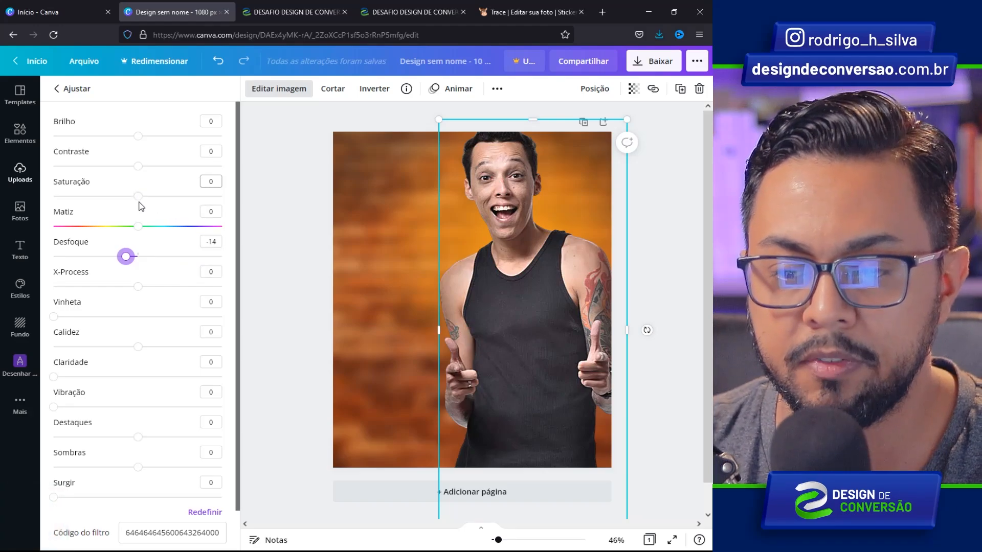
{"action": "left_click_drag", "start_coordinate": [139, 197], "coordinate": [151, 196]}
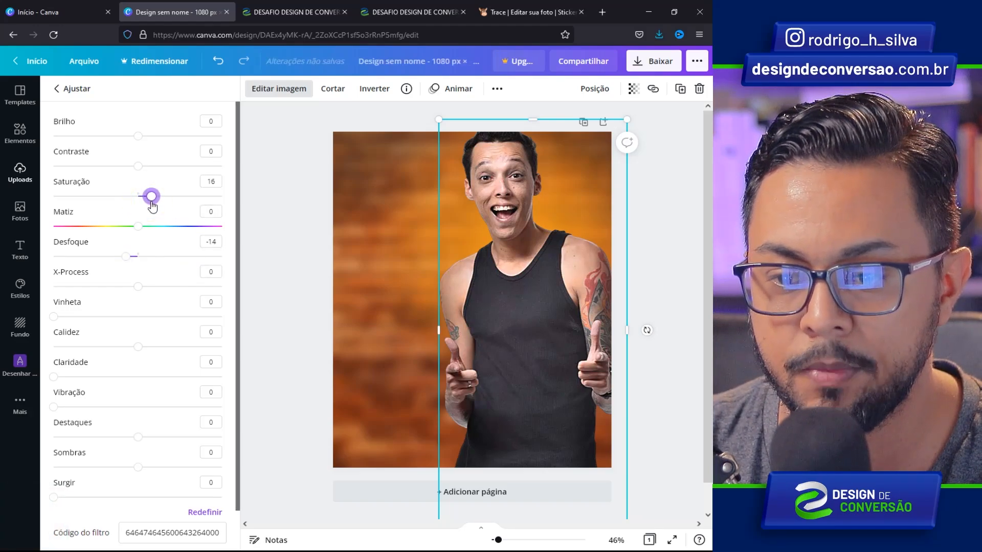
{"action": "left_click", "coordinate": [156, 215]}
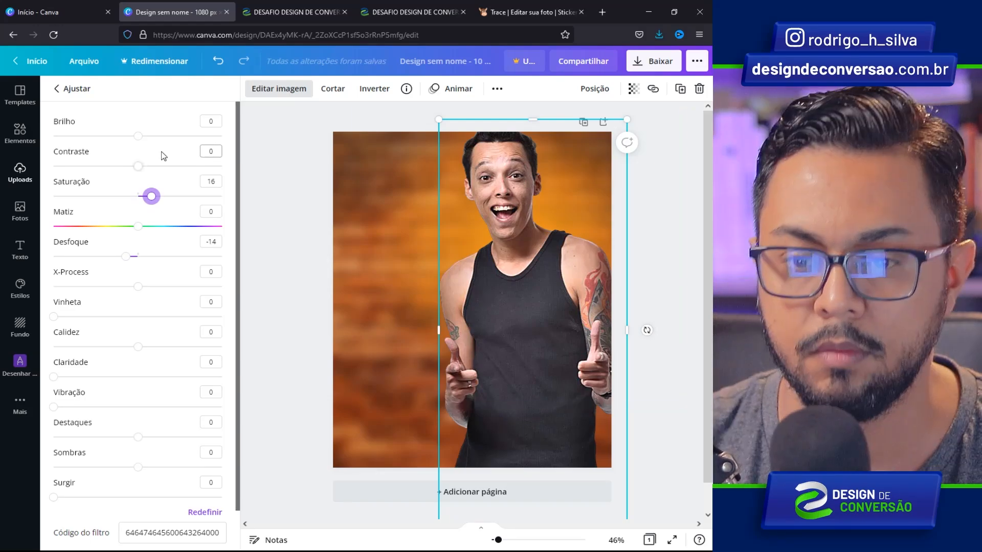
Search the elements for "gradient" and add the free square that fades from purple to transparent.
{"action": "left_click", "coordinate": [20, 134]}
{"action": "left_click", "coordinate": [123, 96]}
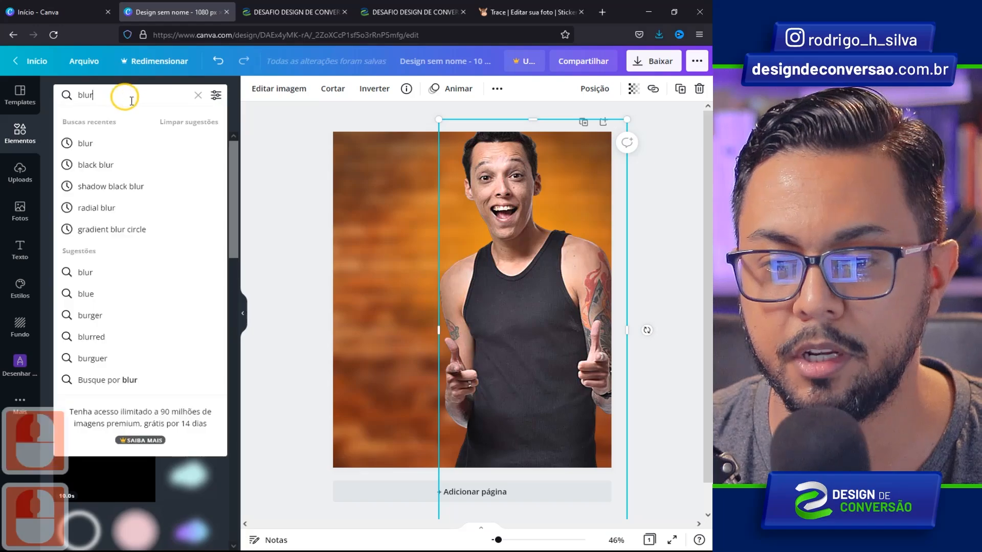
{"action": "key", "text": "ctrl+a"}
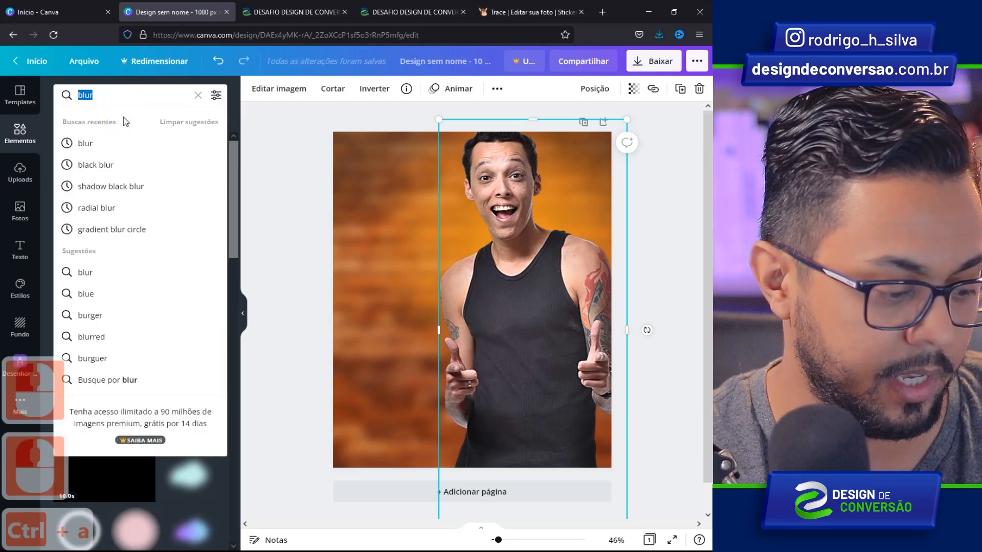
{"action": "type", "text": "gradient"}
{"action": "key", "text": "Return"}
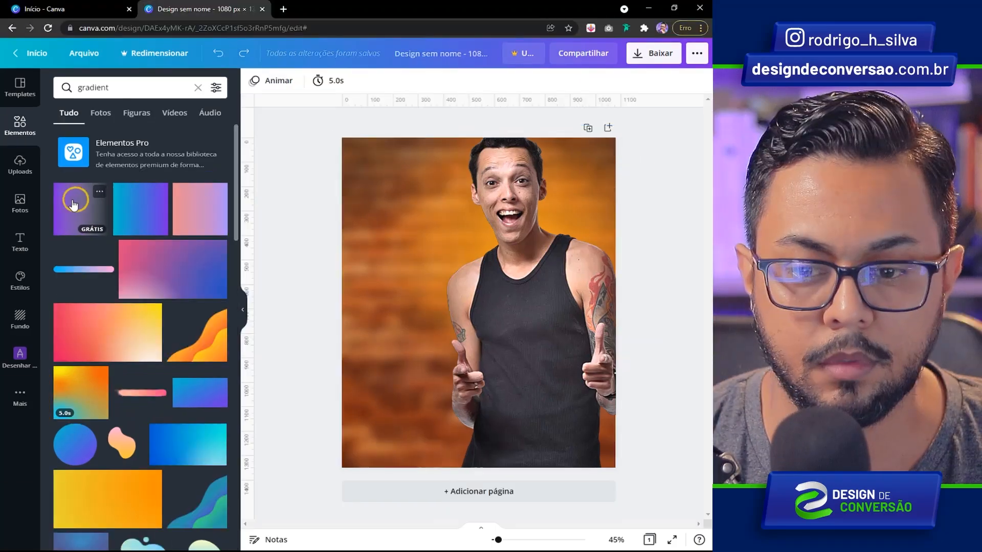
{"action": "left_click", "coordinate": [74, 204]}
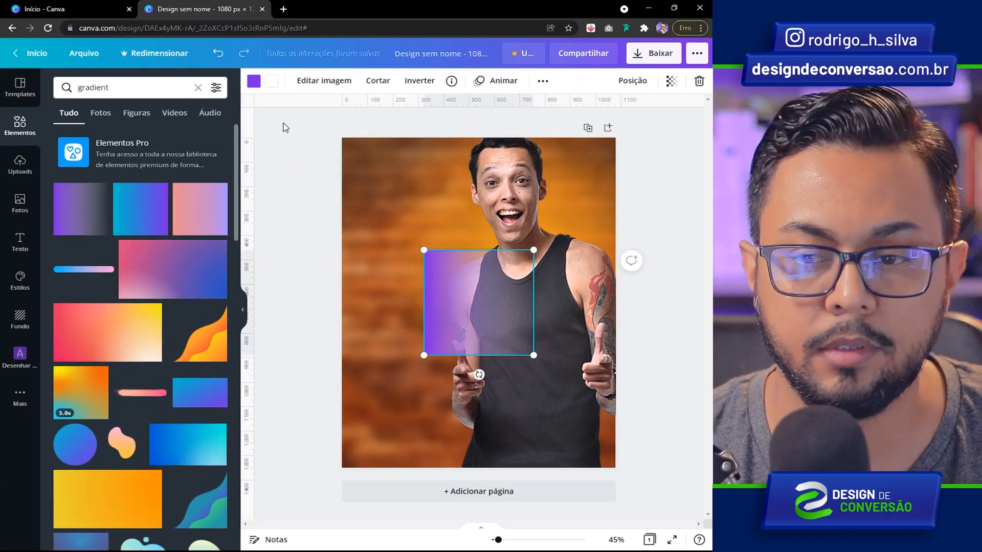
Change both colours of the fading gradient square to black.
{"action": "left_click", "coordinate": [255, 82]}
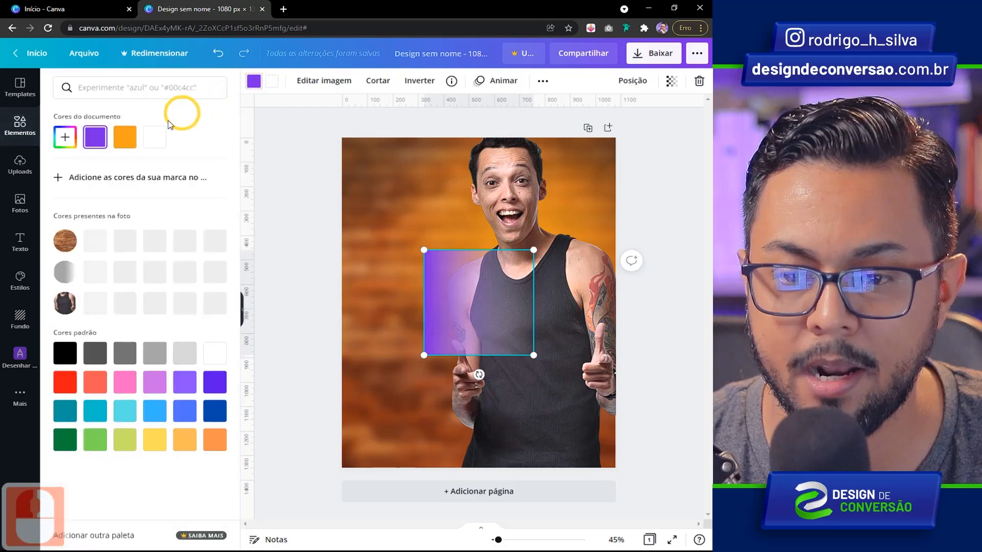
{"action": "left_click", "coordinate": [65, 322]}
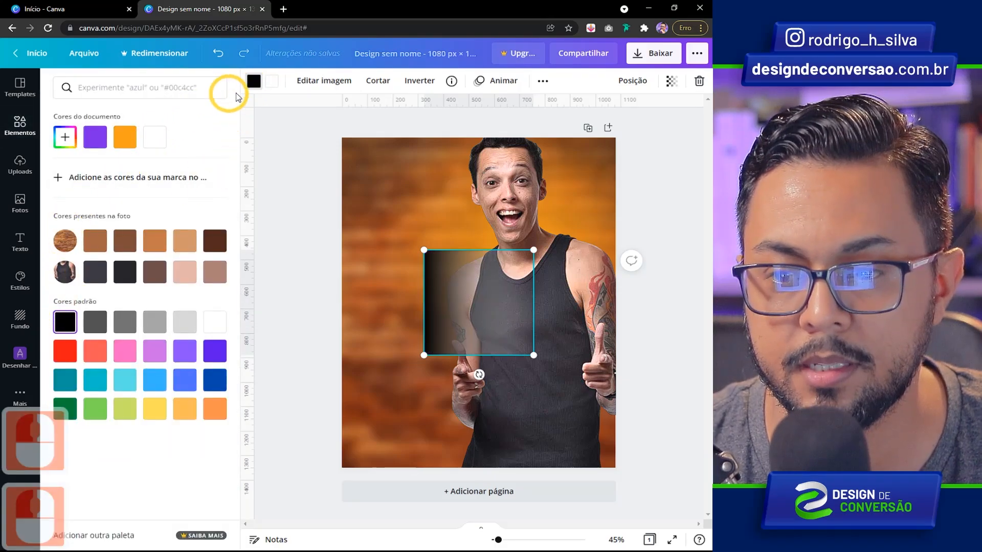
{"action": "left_click", "coordinate": [271, 80]}
{"action": "left_click", "coordinate": [65, 322]}
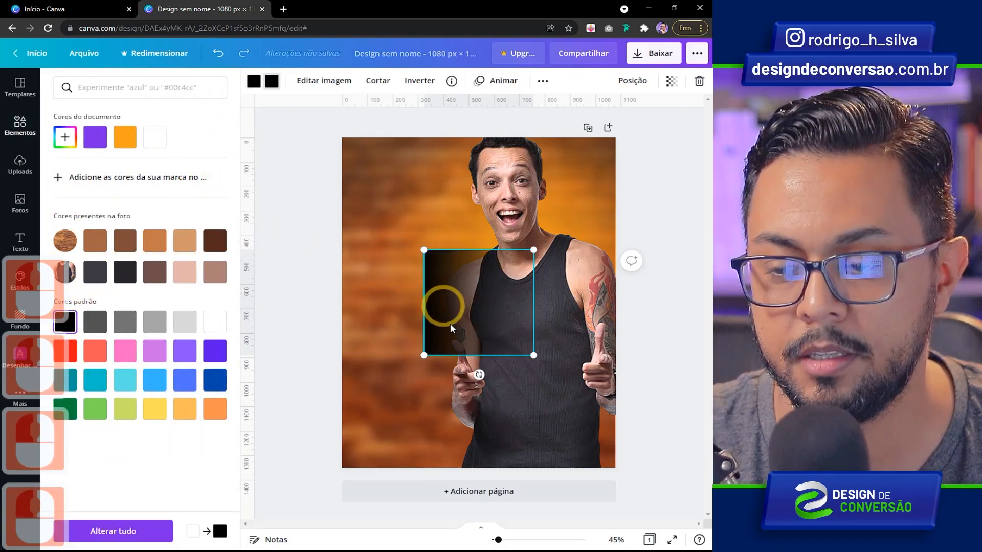
Rotate the black gradient so it darkens toward the bottom, and enlarge it across the full page width over the lower three quarters.
{"action": "left_click_drag", "start_coordinate": [479, 374], "coordinate": [570, 303]}
{"action": "left_click_drag", "start_coordinate": [494, 300], "coordinate": [415, 411]}
{"action": "left_click_drag", "start_coordinate": [451, 362], "coordinate": [648, 231]}
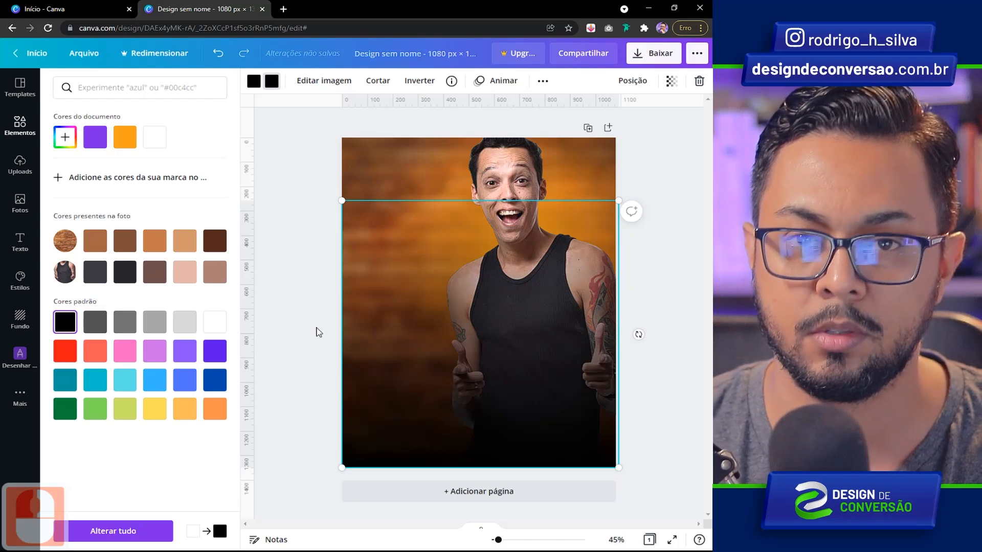
{"action": "left_click", "coordinate": [318, 332]}
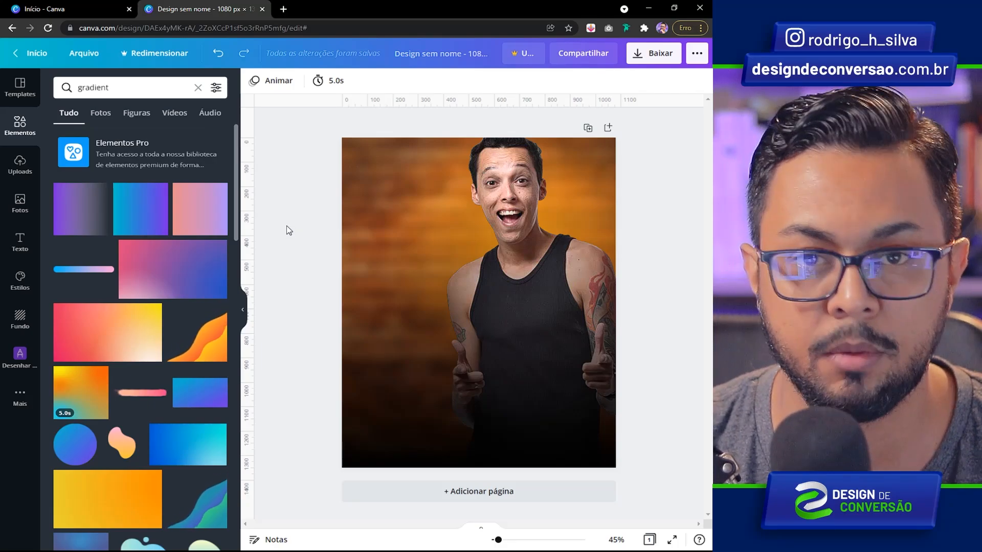
Lock all the background, comedian photo and gradient elements on the page in place.
{"action": "left_click_drag", "start_coordinate": [292, 117], "coordinate": [665, 463]}
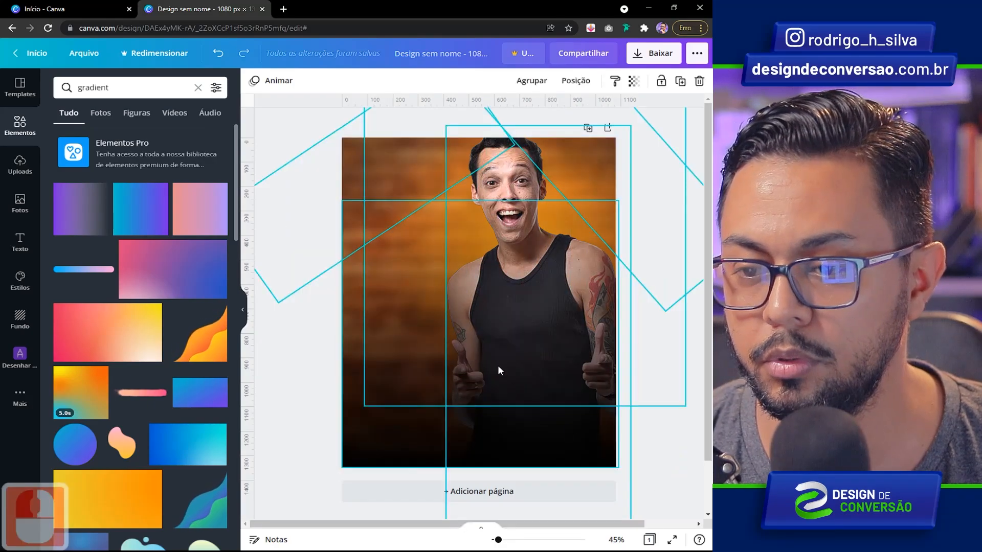
{"action": "left_click", "coordinate": [661, 82]}
{"action": "left_click_drag", "start_coordinate": [493, 171], "coordinate": [327, 299]}
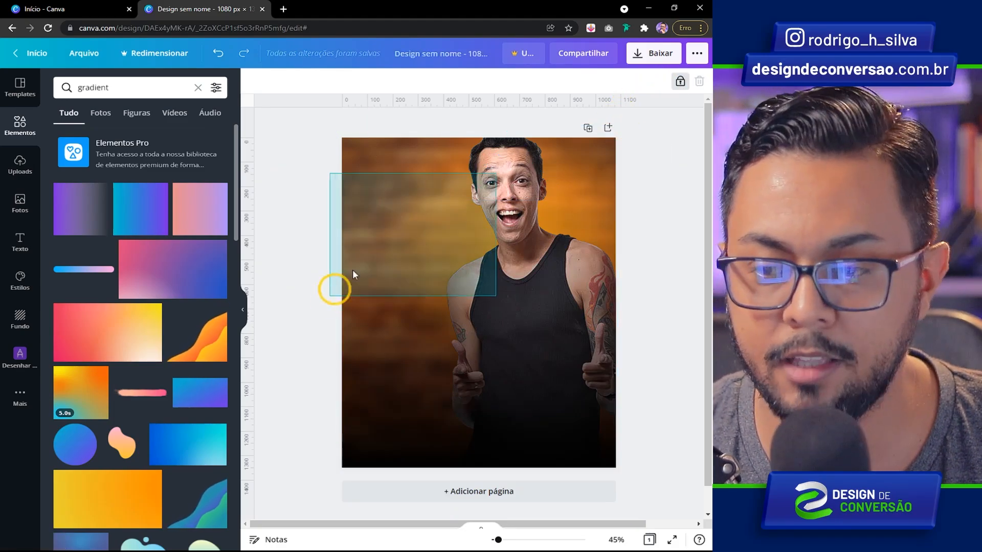
{"action": "left_click", "coordinate": [526, 246]}
{"action": "left_click", "coordinate": [515, 209]}
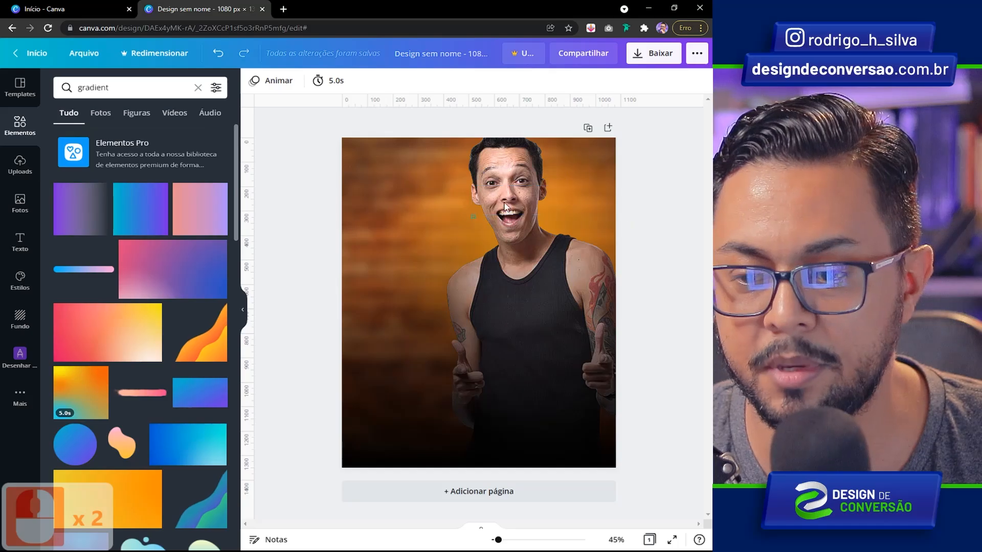
{"action": "left_click", "coordinate": [461, 202]}
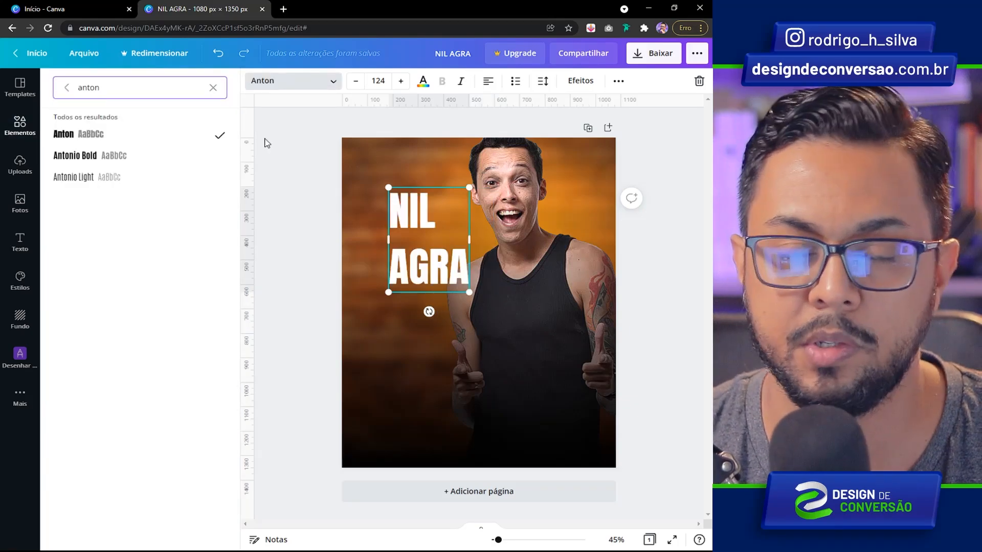
Italicise the NIL AGRA title and set its line spacing to 1,02.
{"action": "left_click", "coordinate": [460, 81]}
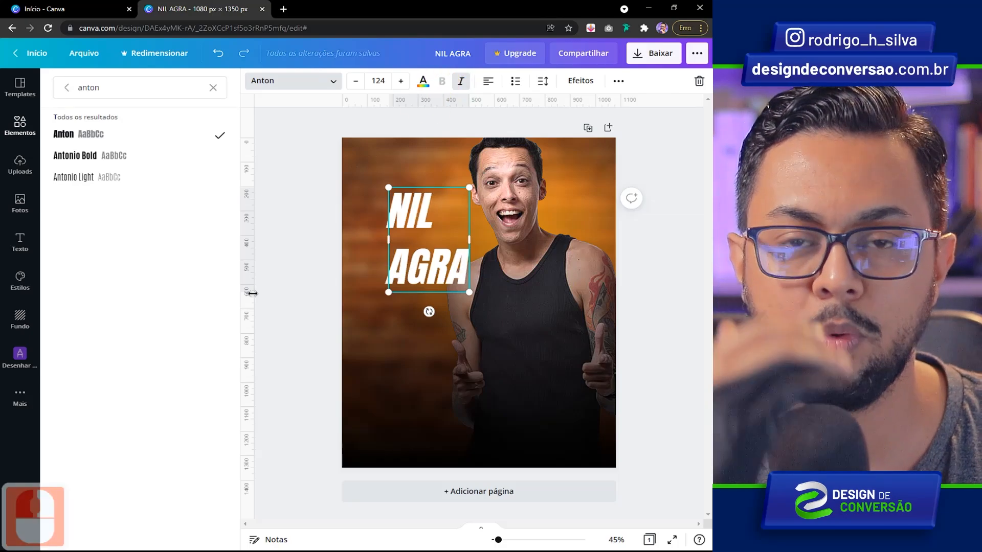
{"action": "left_click", "coordinate": [542, 80]}
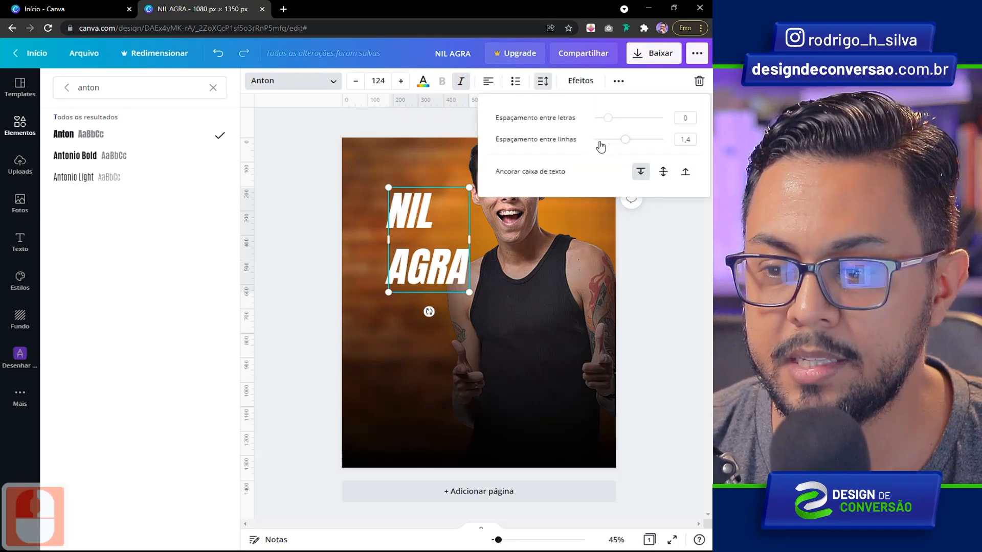
{"action": "left_click_drag", "start_coordinate": [624, 142], "coordinate": [604, 141]}
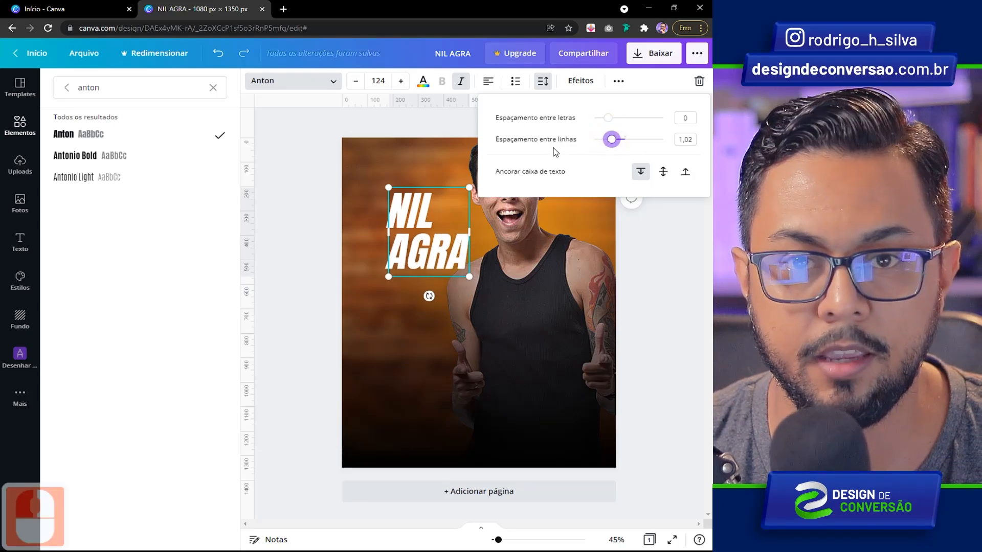
Enlarge the NIL AGRA title to font size 254 and tighten its line spacing to 0,92.
{"action": "left_click_drag", "start_coordinate": [469, 277], "coordinate": [569, 363]}
{"action": "left_click", "coordinate": [542, 80]}
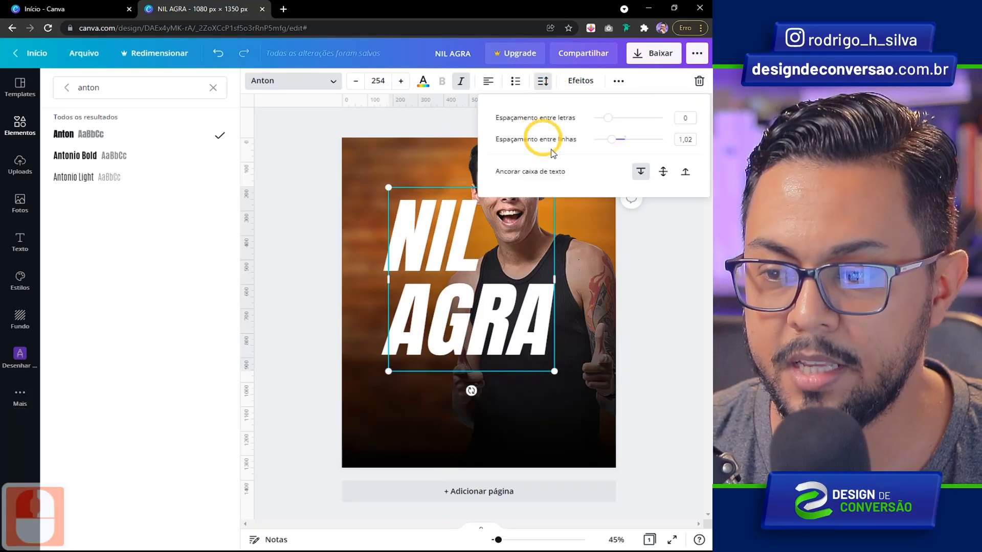
{"action": "left_click_drag", "start_coordinate": [616, 143], "coordinate": [610, 146]}
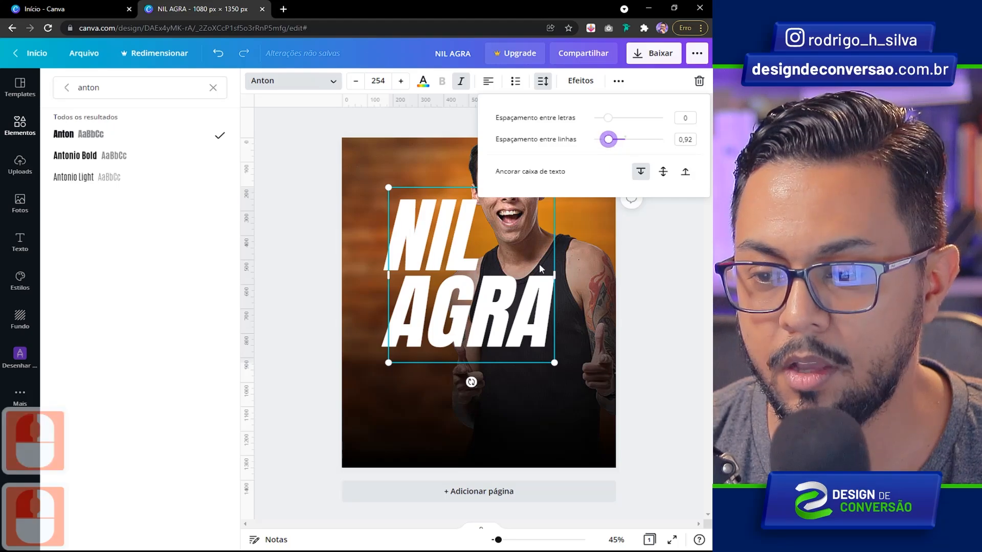
{"action": "left_click", "coordinate": [581, 257]}
Change the colour of the NIL AGRA title to the bright red from the default colours.
{"action": "left_click", "coordinate": [419, 238]}
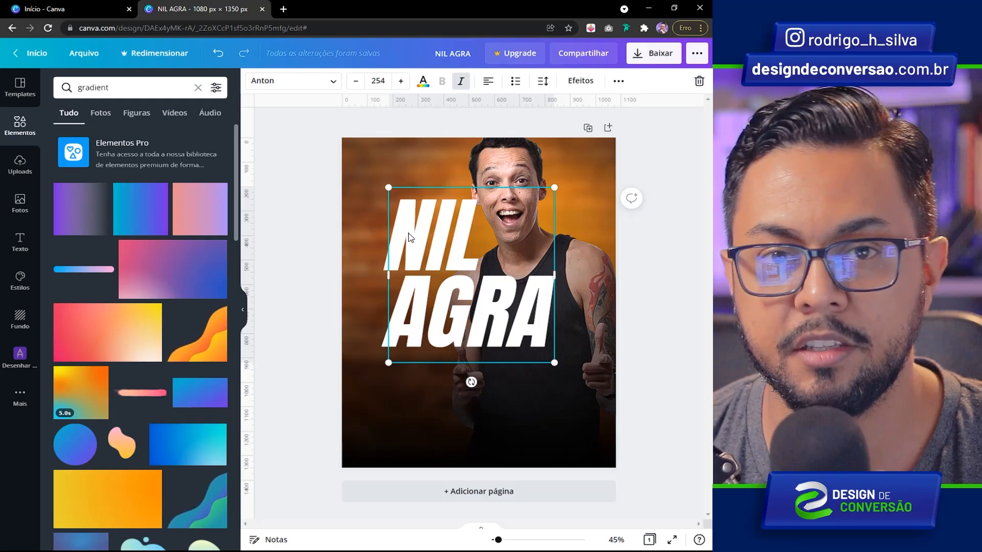
{"action": "left_click", "coordinate": [422, 81]}
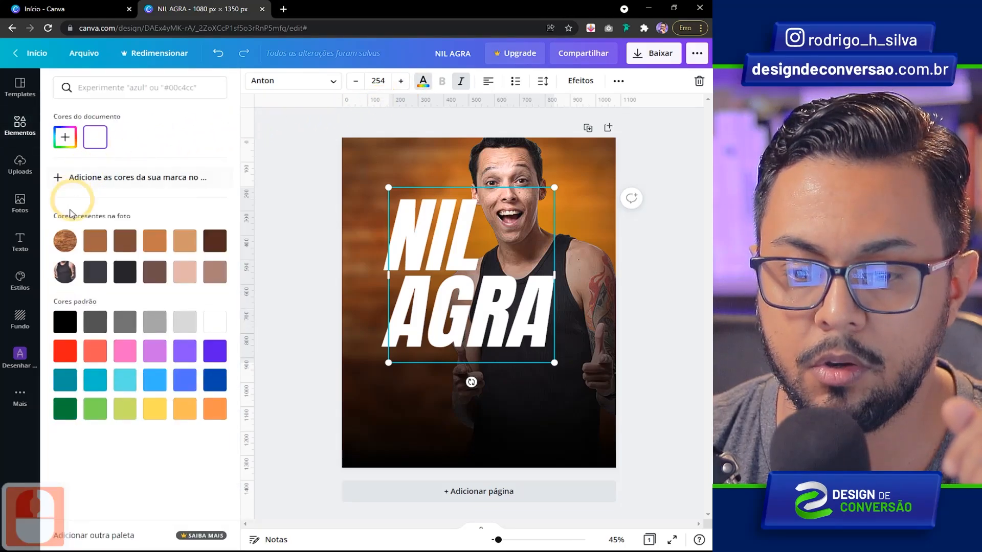
{"action": "left_click", "coordinate": [66, 350]}
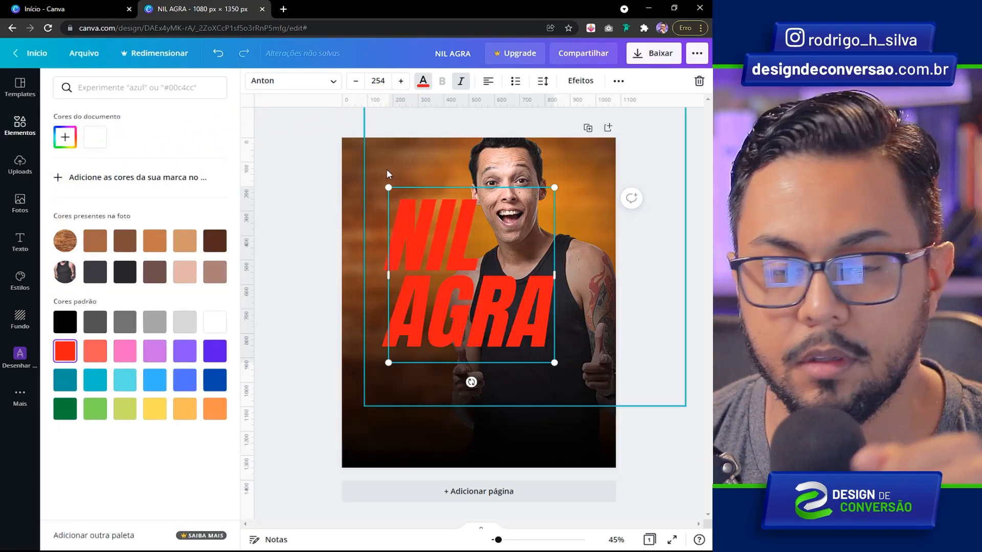
Duplicate the red title and give the copy the hollow (Vazado) text effect with thickness 20.
{"action": "key", "text": "ctrl+d"}
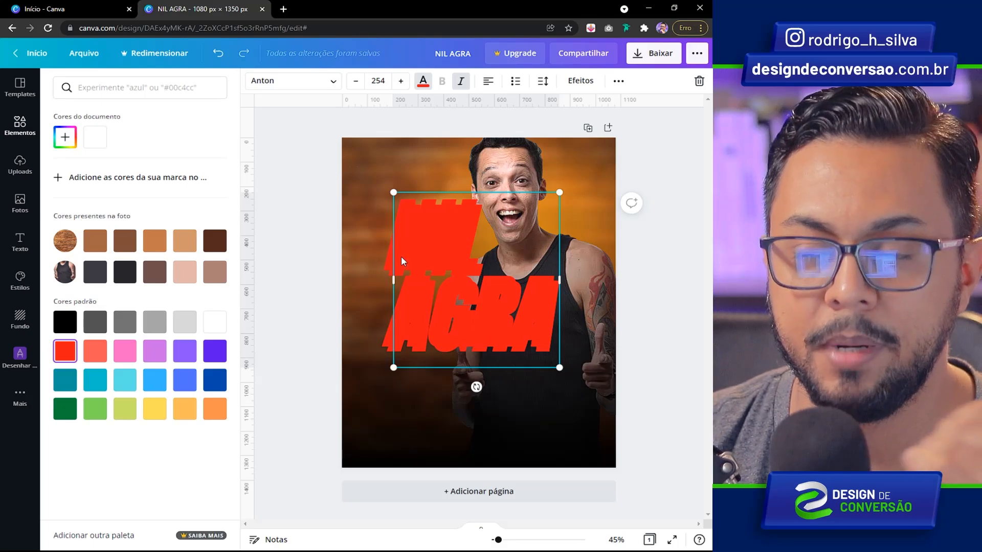
{"action": "left_click", "coordinate": [580, 82]}
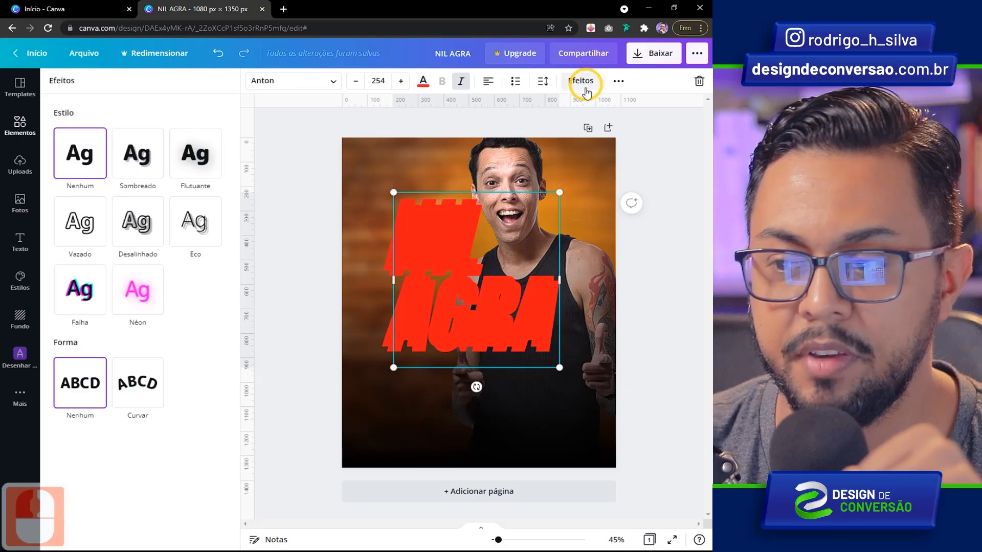
{"action": "left_click", "coordinate": [80, 222]}
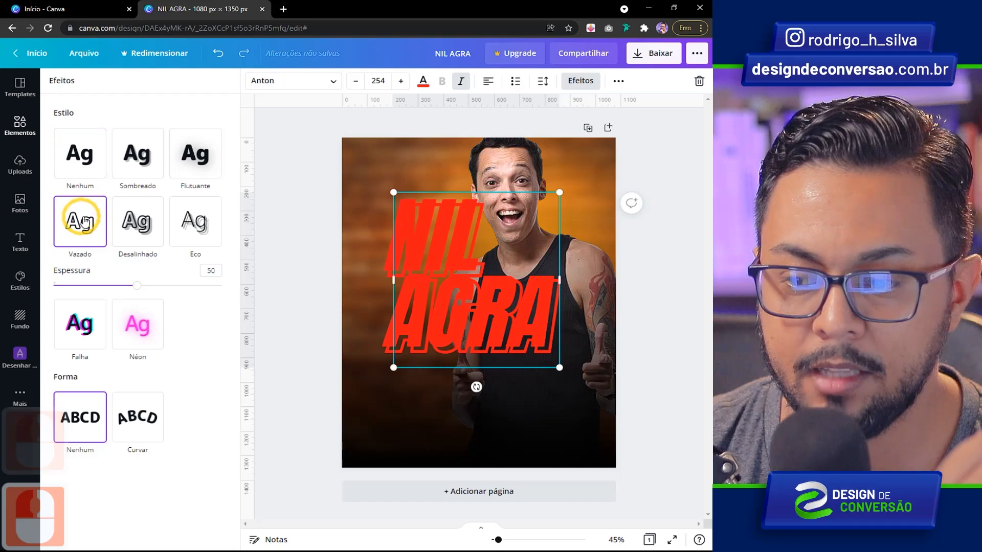
{"action": "left_click_drag", "start_coordinate": [134, 285], "coordinate": [92, 285]}
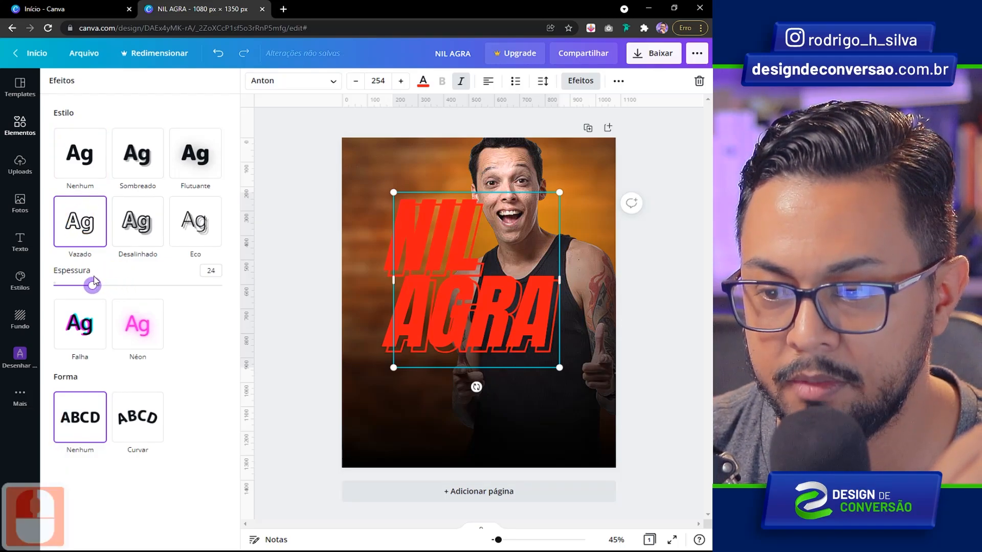
{"action": "key", "text": "ctrl+a"}
{"action": "type", "text": "20"}
{"action": "key", "text": "Return"}
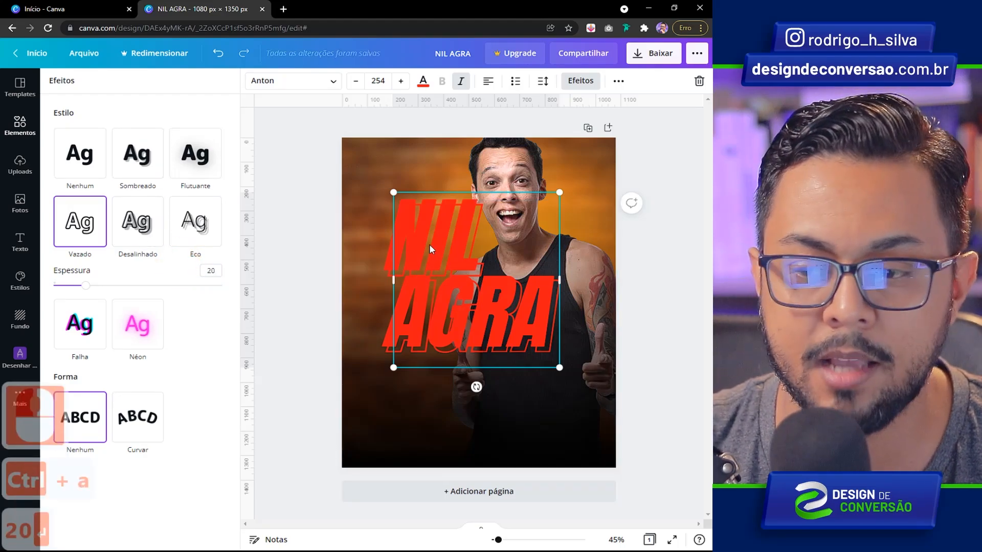
Colour the hollow title copy orange and align it exactly over the red title as an outline.
{"action": "left_click", "coordinate": [423, 81]}
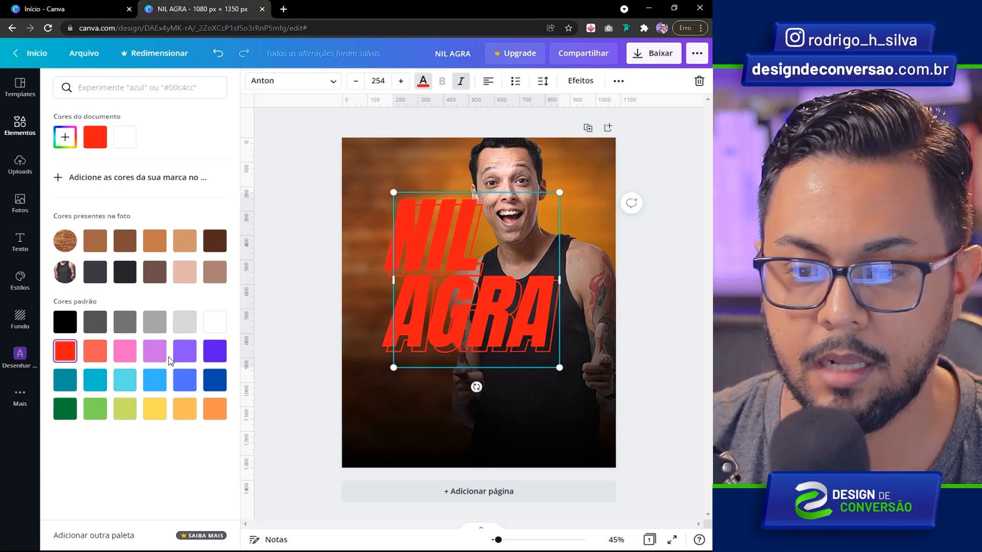
{"action": "left_click", "coordinate": [219, 417]}
{"action": "left_click_drag", "start_coordinate": [471, 281], "coordinate": [465, 276]}
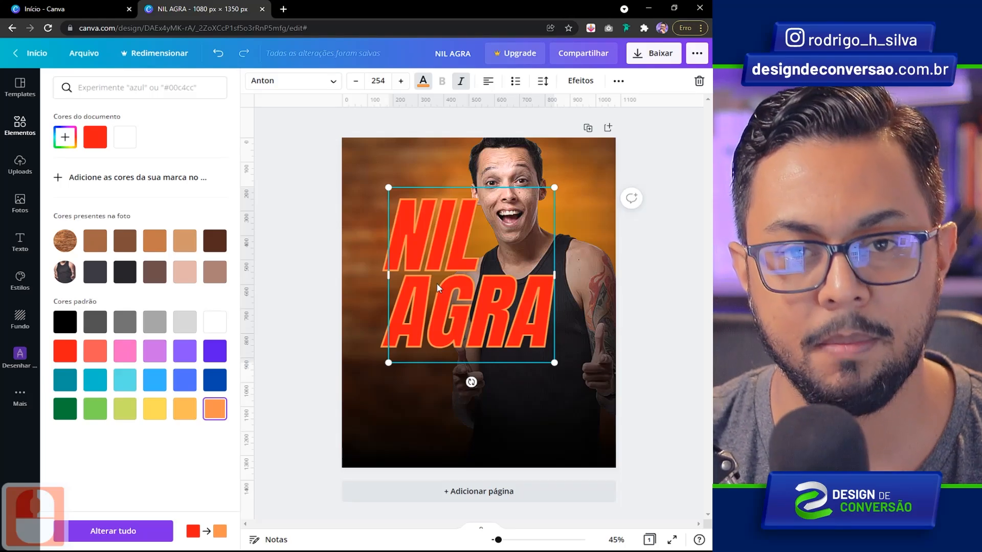
{"action": "key", "text": "alt+Tab"}
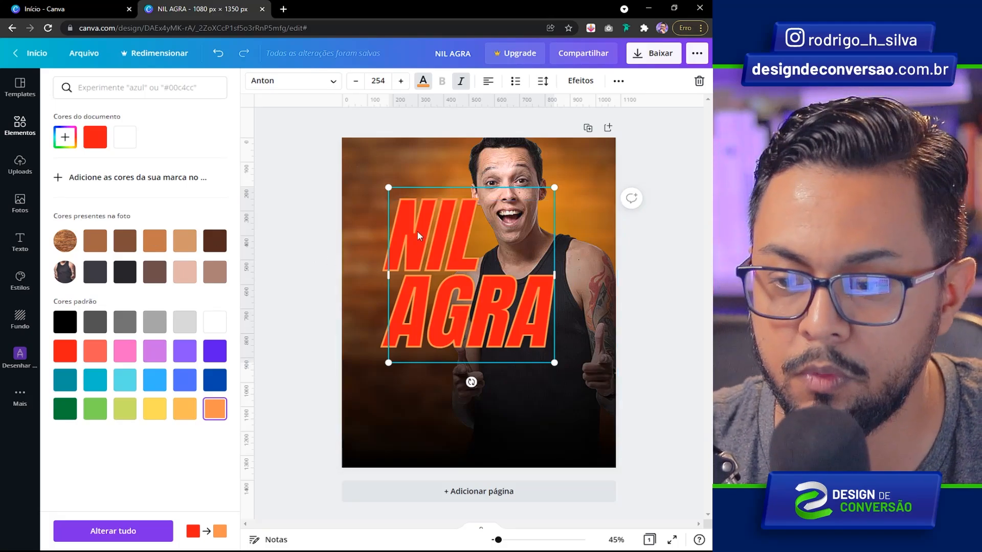
Separate the orange outline from the red title and give the red text a black Sombreado shadow with blur 93 and transparency 70.
{"action": "key", "text": "ctrl+d"}
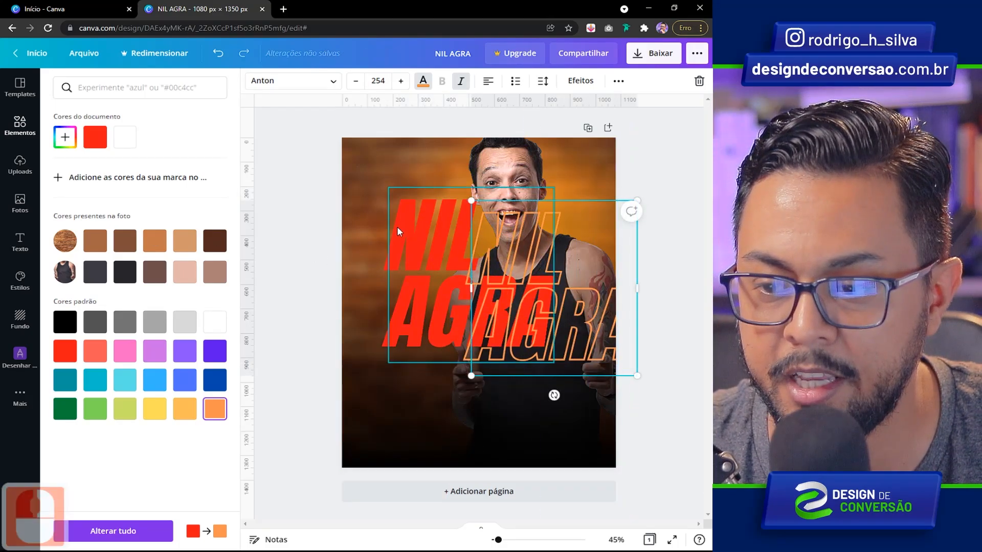
{"action": "left_click", "coordinate": [403, 223]}
{"action": "left_click", "coordinate": [574, 83]}
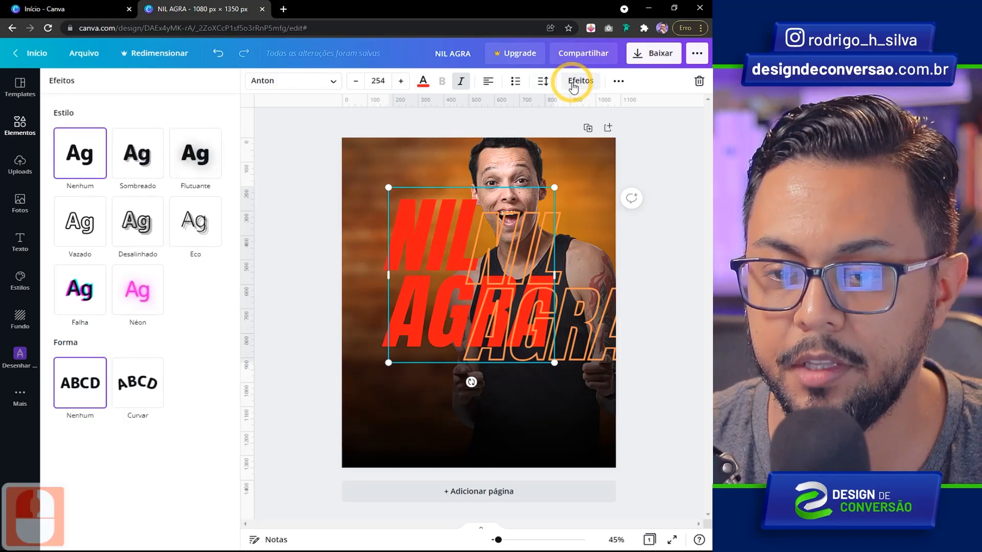
{"action": "left_click", "coordinate": [132, 158]}
{"action": "left_click", "coordinate": [214, 327]}
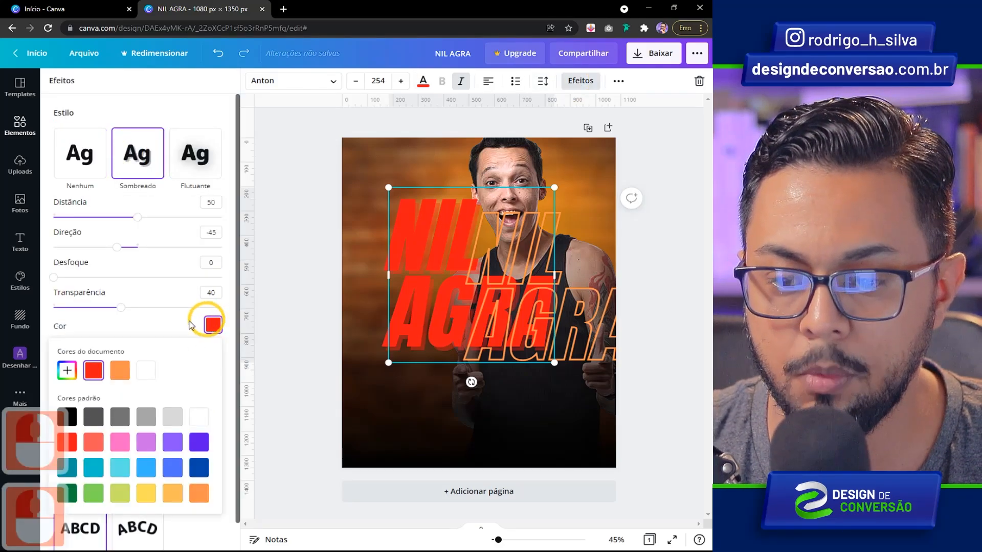
{"action": "left_click", "coordinate": [74, 415]}
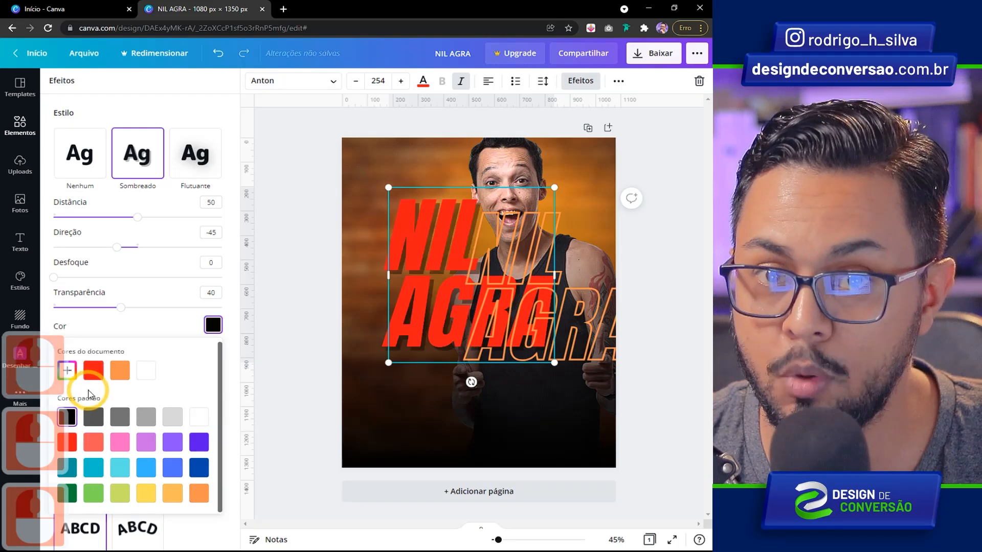
{"action": "left_click_drag", "start_coordinate": [54, 277], "coordinate": [210, 279]}
{"action": "left_click_drag", "start_coordinate": [120, 307], "coordinate": [171, 309]}
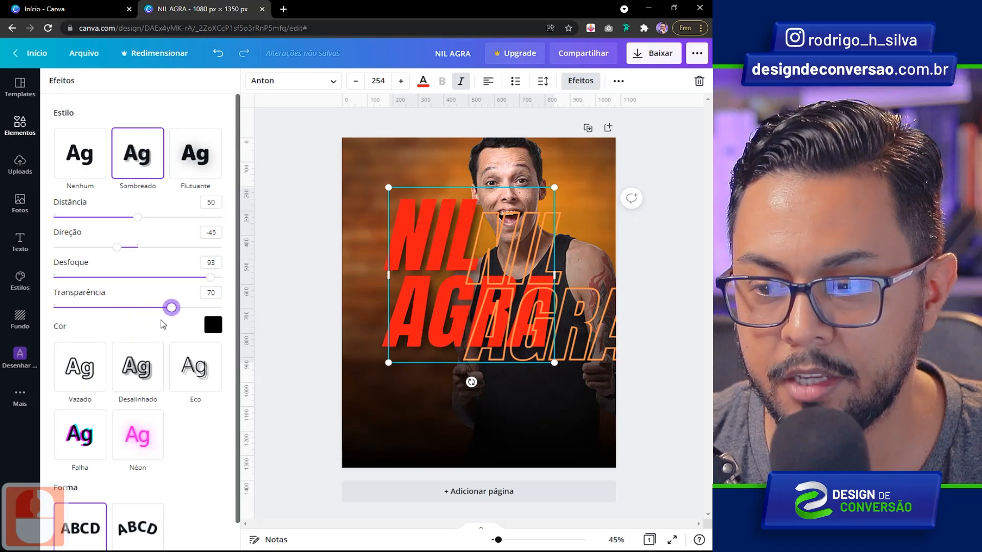
Move the orange outline back over the red title and lock both text layers together in place.
{"action": "left_click", "coordinate": [298, 247]}
{"action": "left_click_drag", "start_coordinate": [517, 249], "coordinate": [424, 237]}
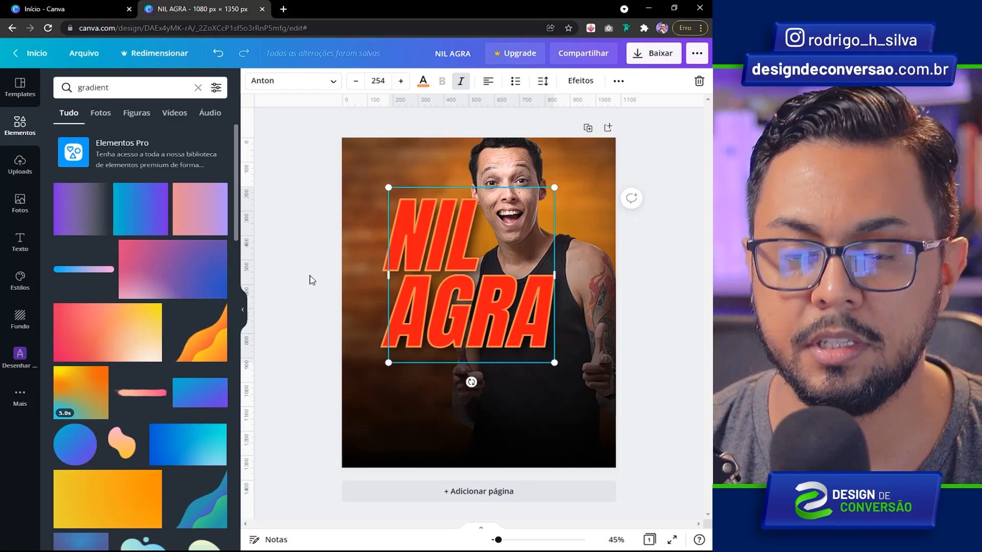
{"action": "left_click_drag", "start_coordinate": [328, 172], "coordinate": [587, 401]}
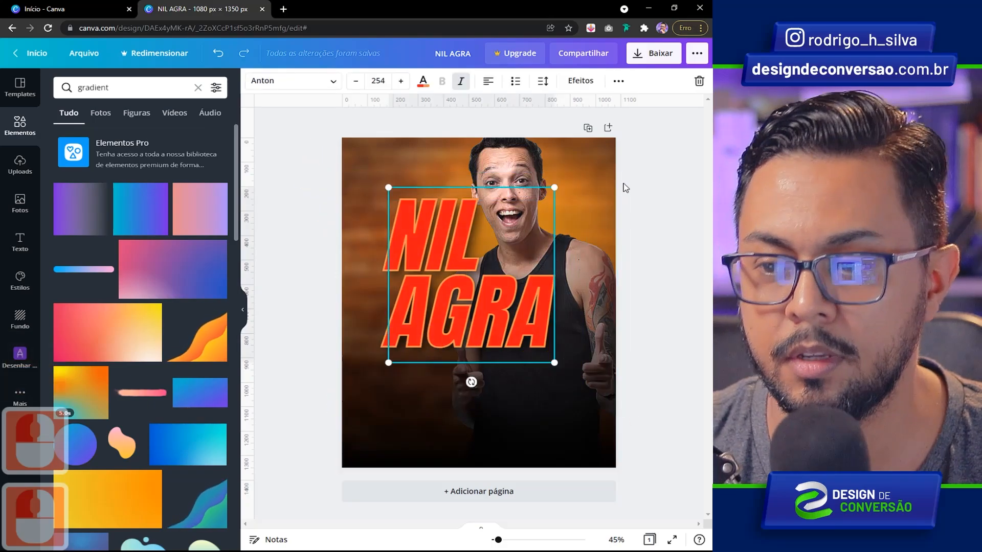
{"action": "left_click", "coordinate": [619, 81]}
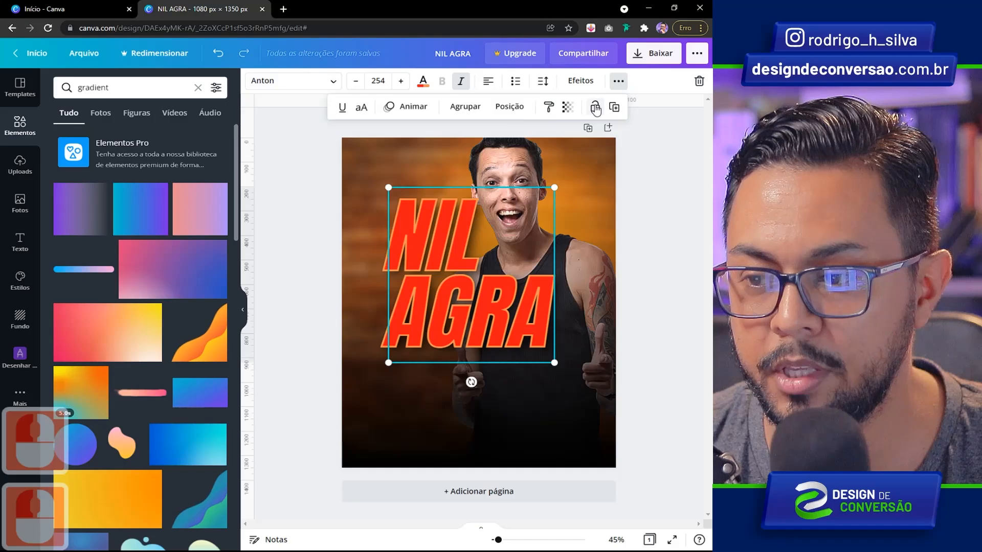
{"action": "left_click", "coordinate": [565, 106]}
{"action": "left_click", "coordinate": [362, 167]}
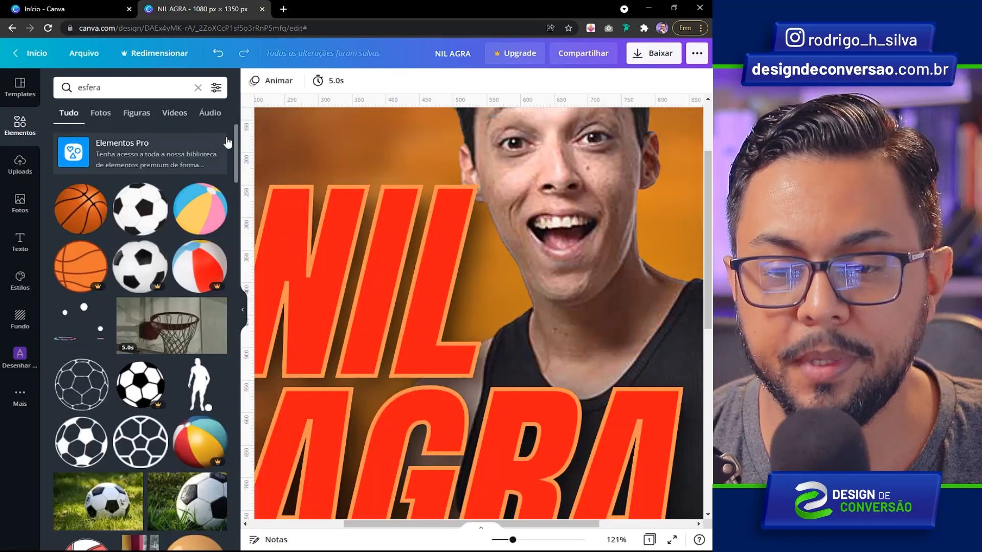
Browse the "esfera" element results and add the free pink-to-purple shaded sphere to the page.
{"action": "left_click_drag", "start_coordinate": [231, 150], "coordinate": [166, 305]}
{"action": "scroll", "coordinate": [166, 305], "scroll_direction": "down", "scroll_amount": 3}
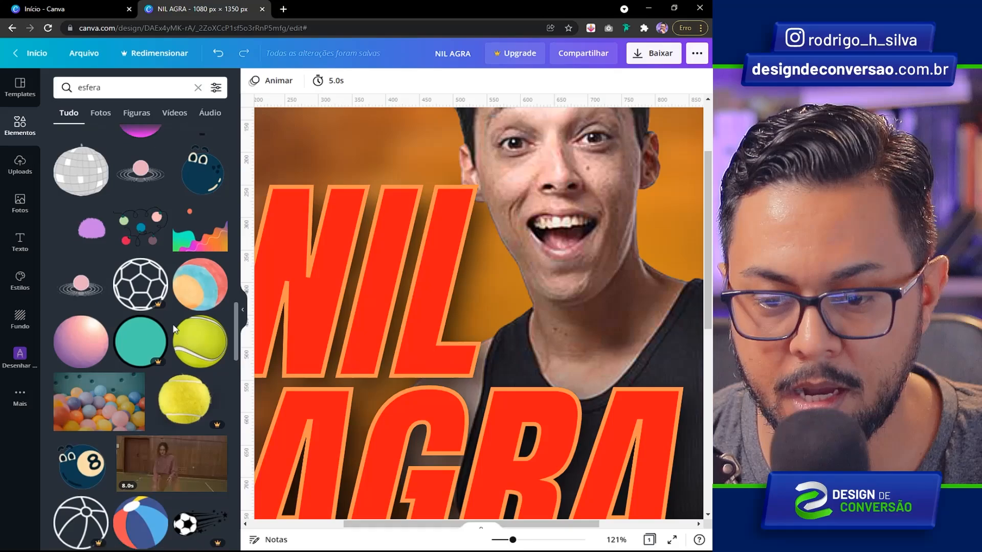
{"action": "left_click", "coordinate": [65, 274]}
{"action": "key", "text": "Delete"}
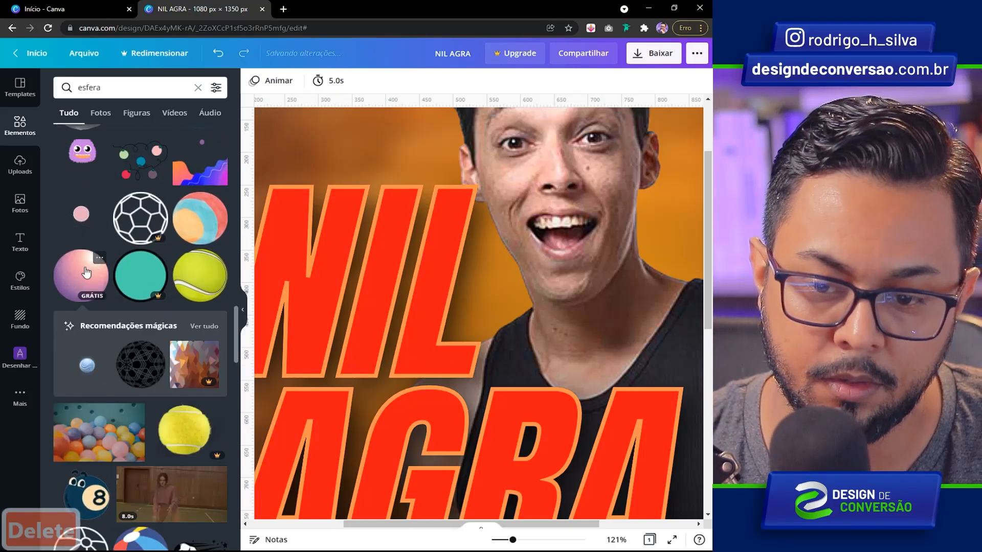
{"action": "left_click", "coordinate": [72, 277]}
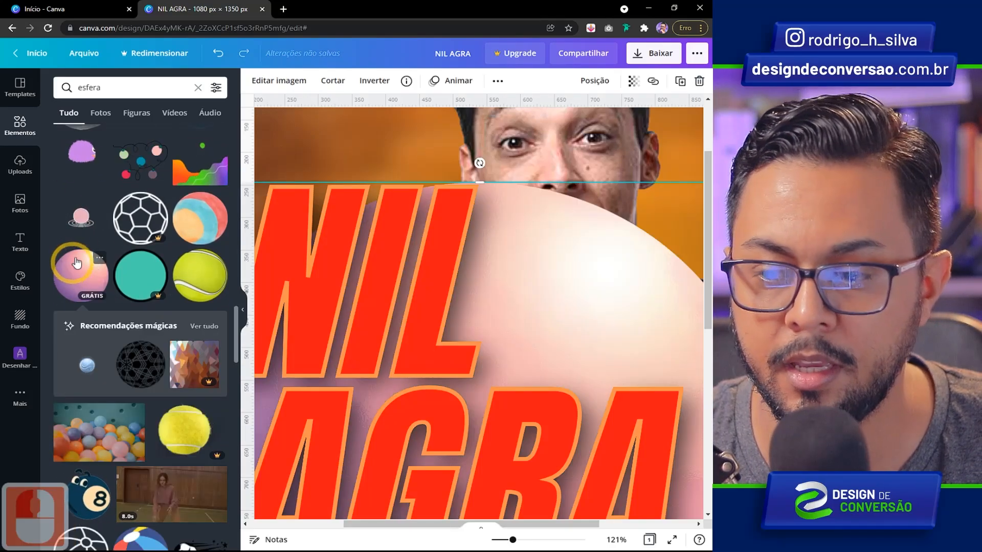
Bring the sphere to the front and shrink it to a tiny ball between the first A and the G of AGRA.
{"action": "right_click", "coordinate": [682, 282]}
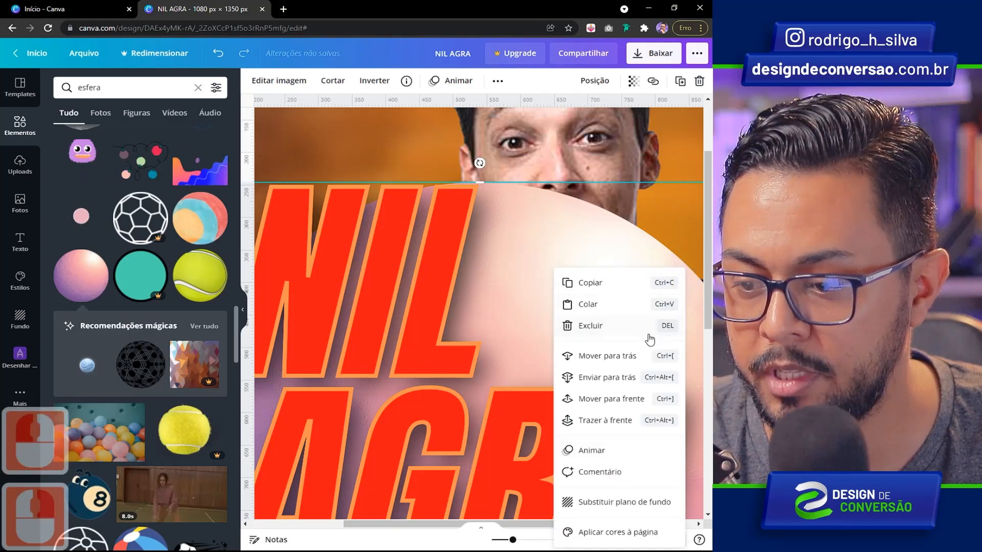
{"action": "left_click", "coordinate": [611, 420]}
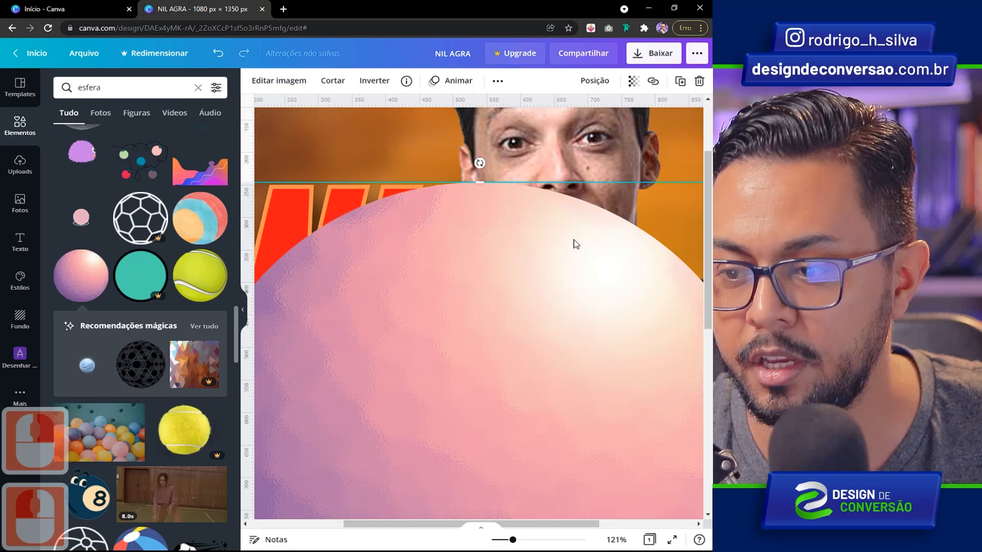
{"action": "left_click_drag", "start_coordinate": [572, 243], "coordinate": [466, 208]}
{"action": "left_click_drag", "start_coordinate": [656, 150], "coordinate": [344, 382]}
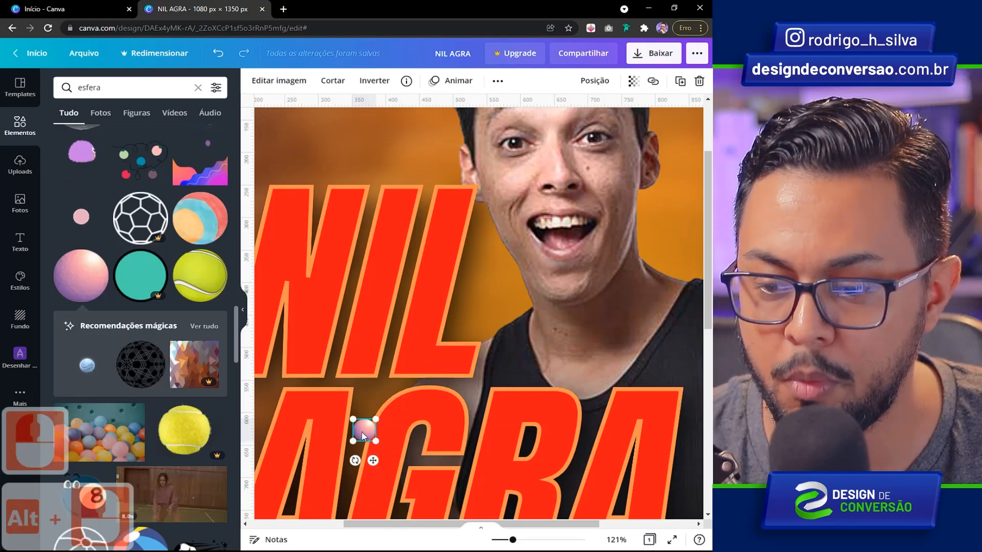
Move the ball onto the upper end of the I in NIL and recolor it with the Amber Duotone effect.
{"action": "left_click_drag", "start_coordinate": [364, 430], "coordinate": [398, 203]}
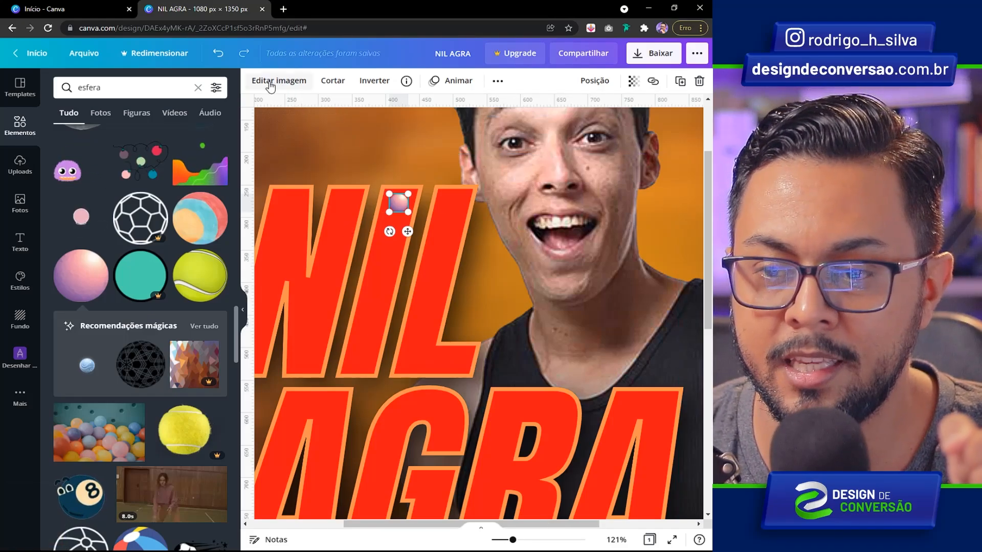
{"action": "left_click", "coordinate": [274, 84]}
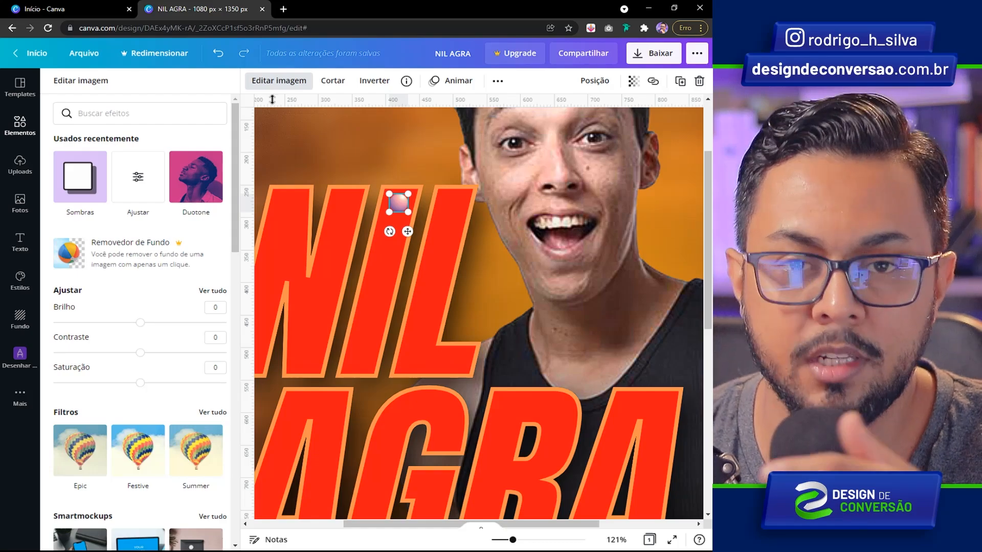
{"action": "left_click", "coordinate": [195, 176]}
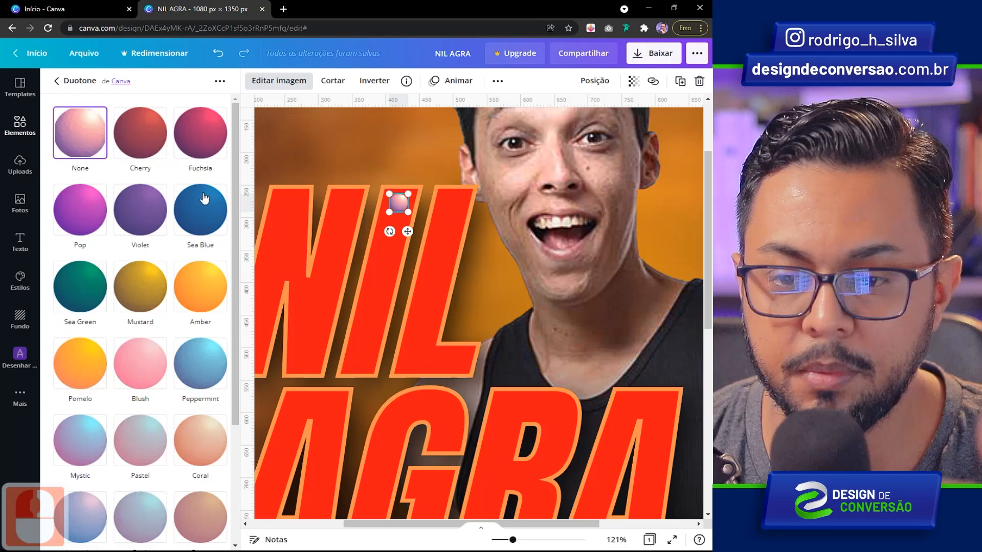
{"action": "left_click", "coordinate": [205, 284]}
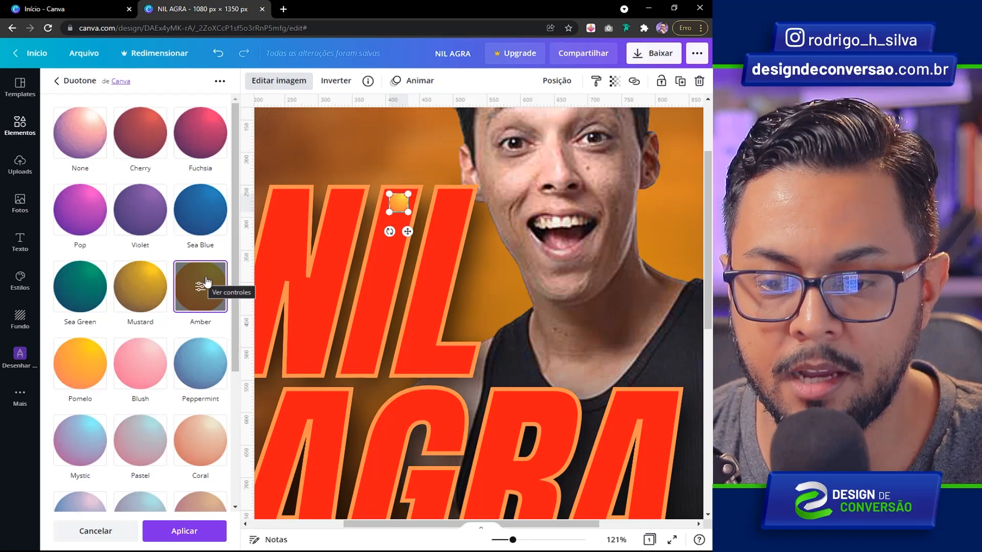
Customize the ball's Duotone with yellow highlights and orange shadows, and apply the effect.
{"action": "left_click", "coordinate": [203, 288]}
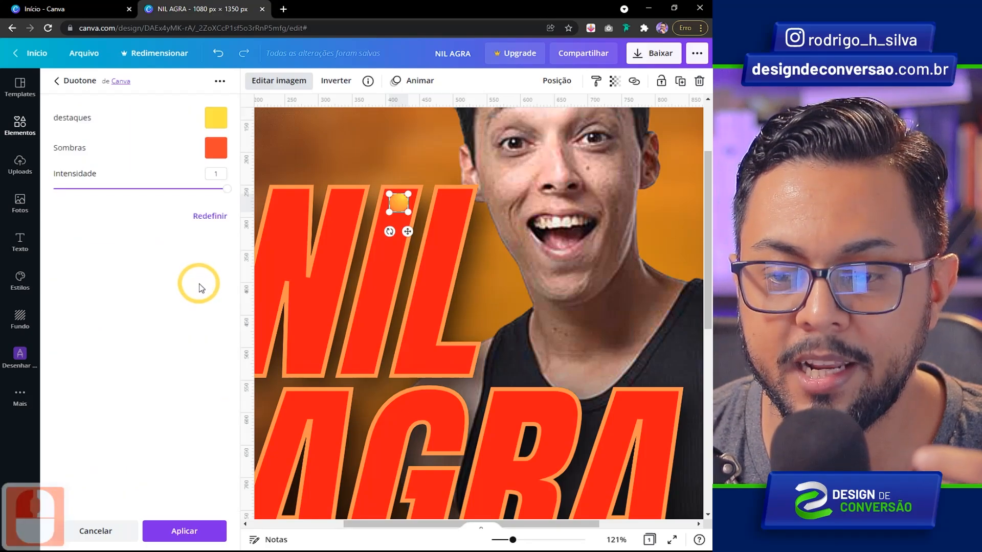
{"action": "left_click", "coordinate": [217, 120]}
{"action": "left_click", "coordinate": [300, 283]}
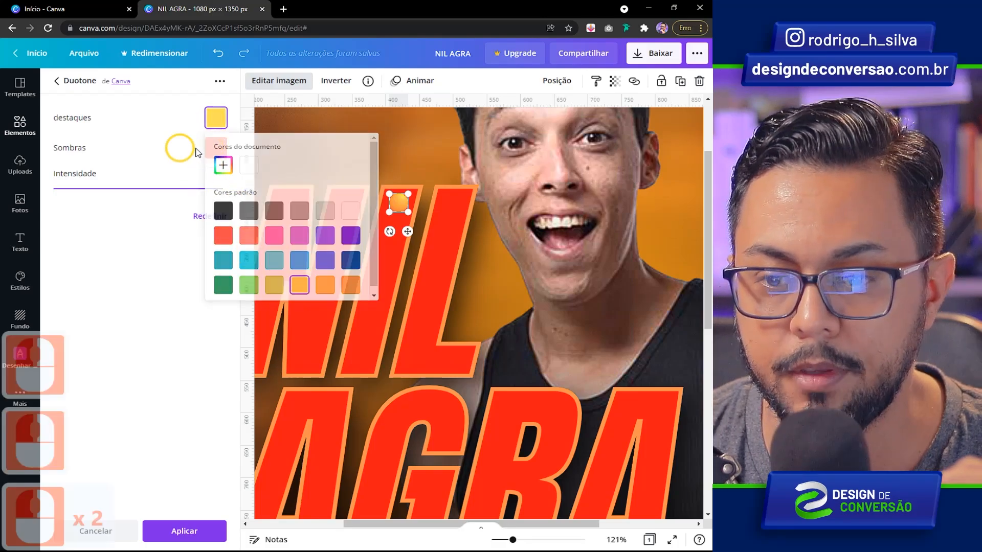
{"action": "left_click", "coordinate": [182, 150]}
{"action": "left_click", "coordinate": [197, 160]}
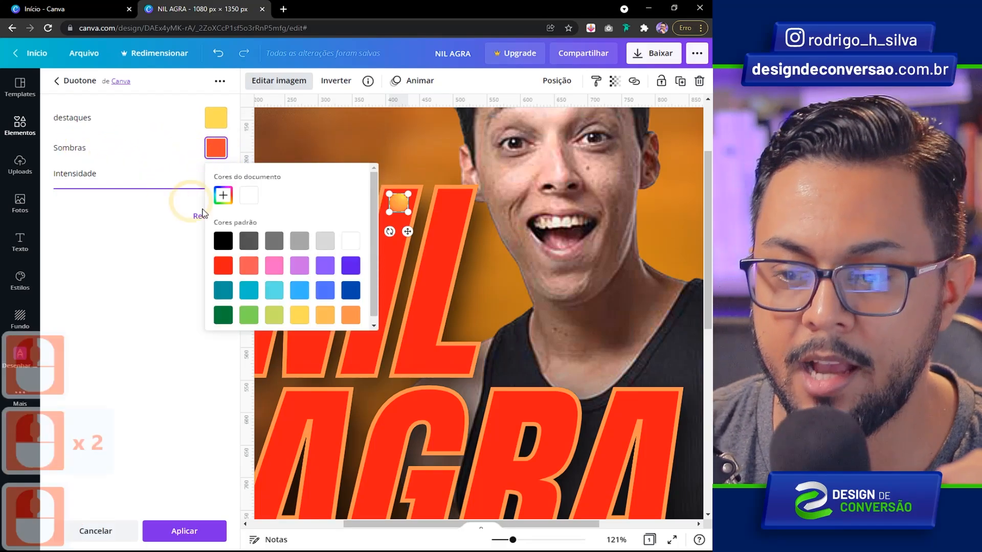
{"action": "left_click", "coordinate": [351, 314]}
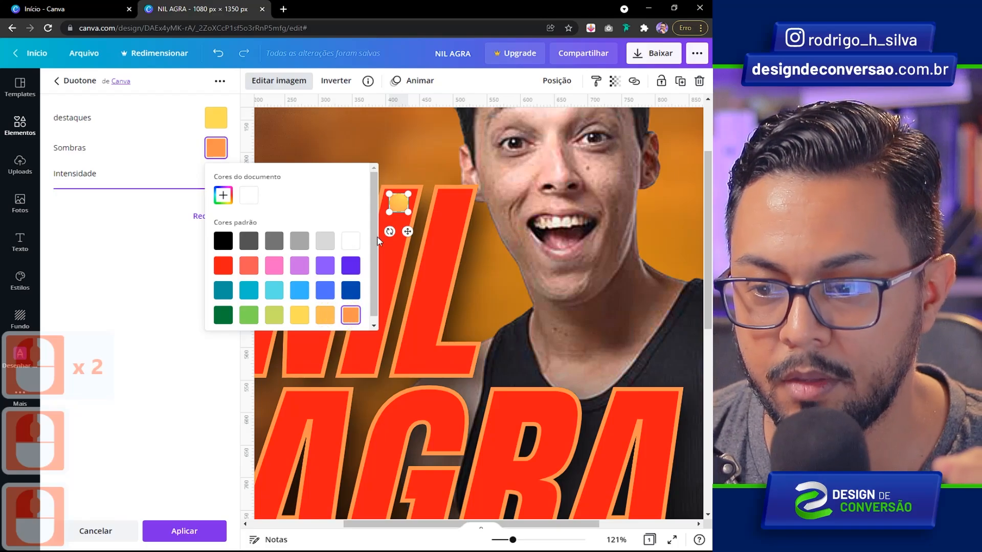
{"action": "left_click", "coordinate": [183, 528]}
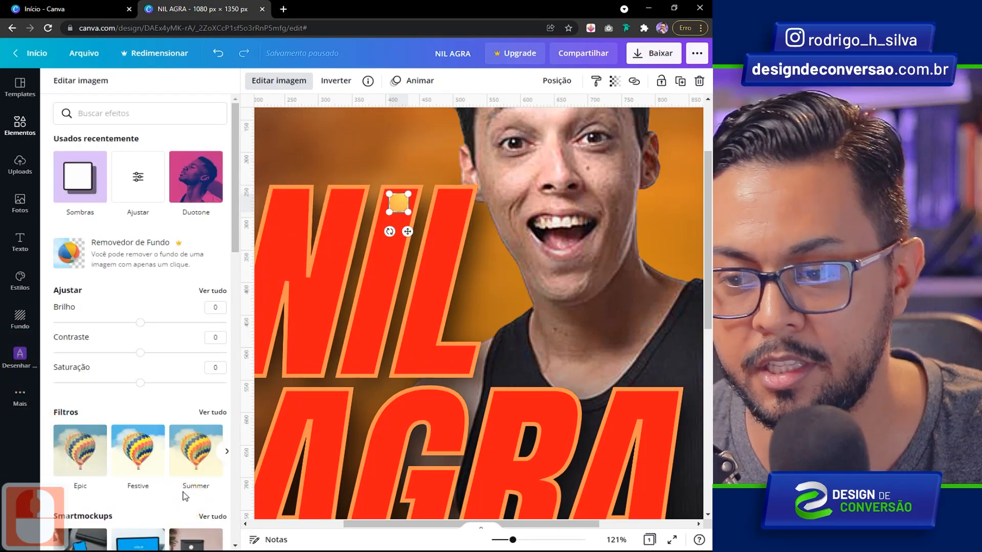
{"action": "left_click", "coordinate": [300, 378]}
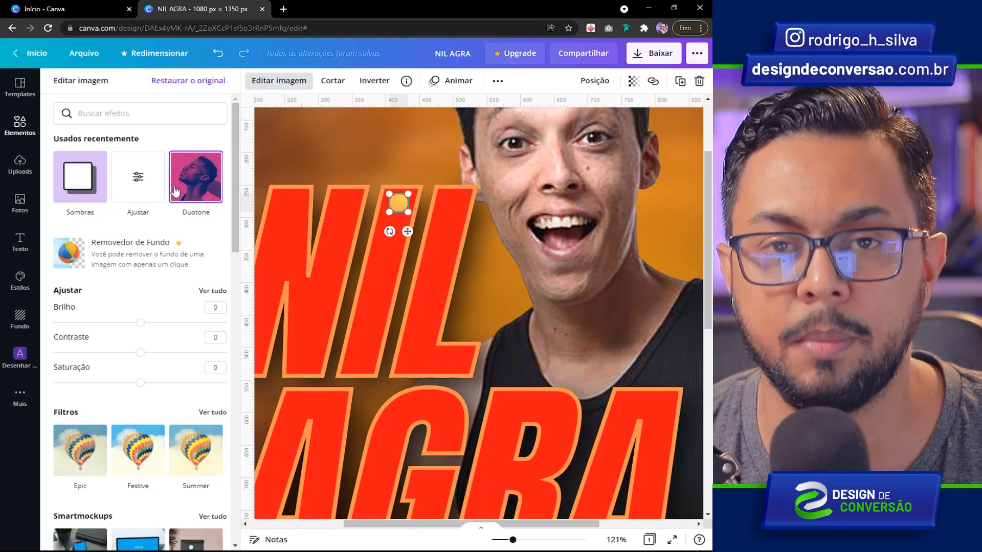
Add a Projetada shadow to the ball and open its settings.
{"action": "scroll", "coordinate": [130, 462], "scroll_direction": "down", "scroll_amount": 10}
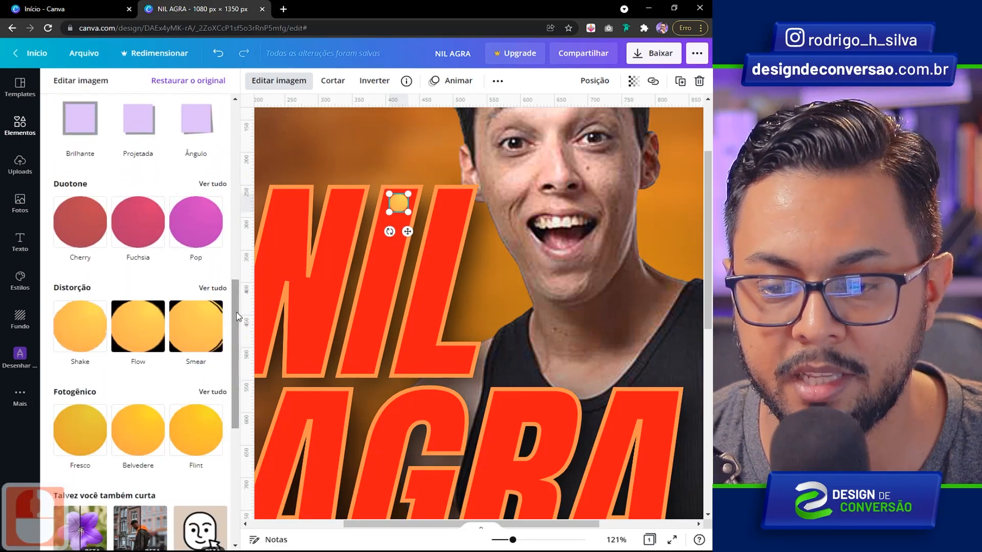
{"action": "left_click_drag", "start_coordinate": [236, 327], "coordinate": [235, 148]}
{"action": "left_click", "coordinate": [80, 177]}
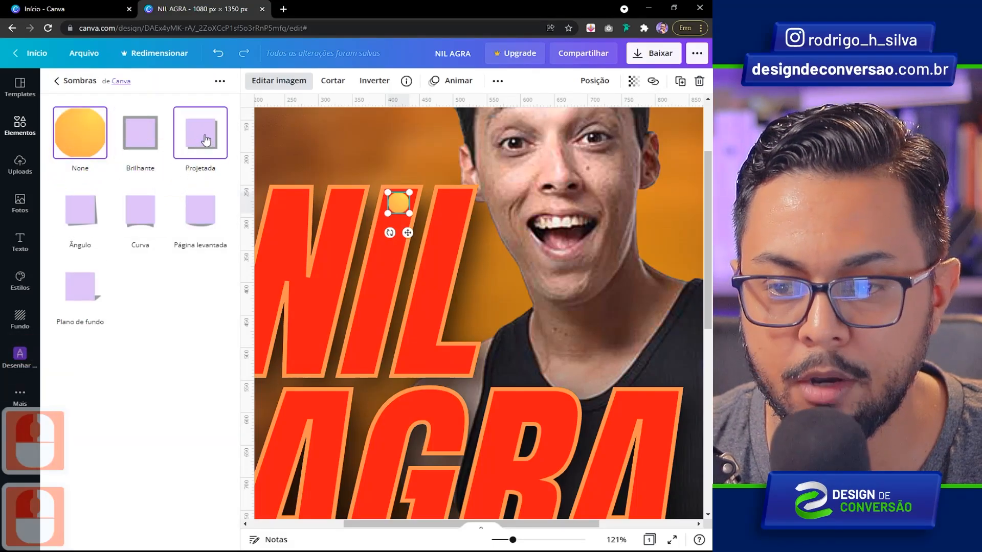
{"action": "left_click", "coordinate": [199, 140]}
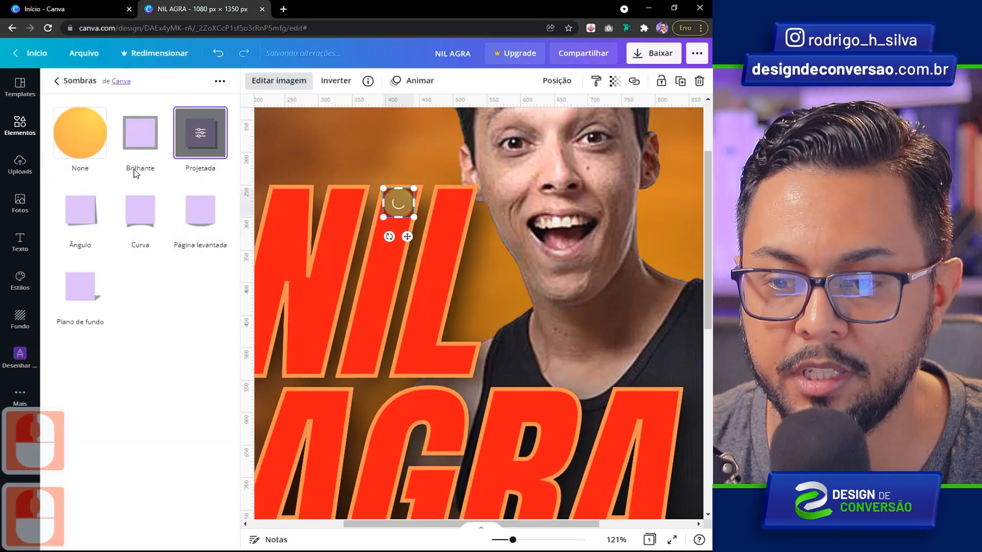
{"action": "left_click", "coordinate": [200, 133]}
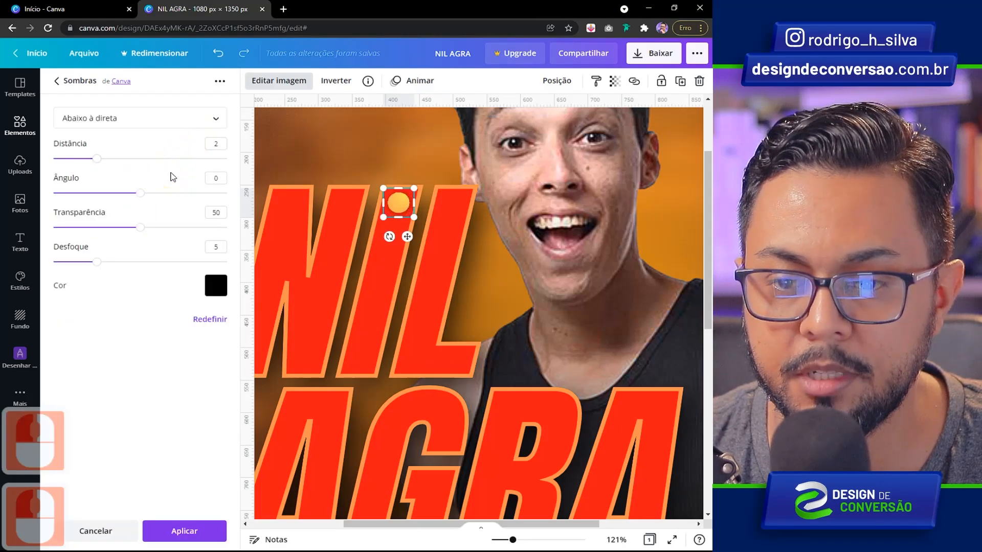
Set the ball's shadow to transparency 100, distance 0 and light yellow #FFE990, and apply it.
{"action": "left_click", "coordinate": [211, 292]}
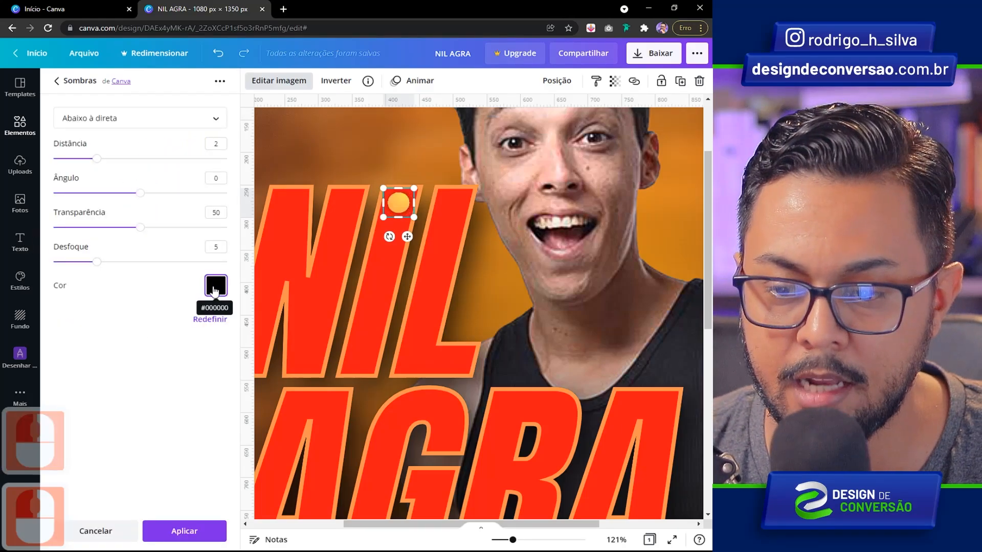
{"action": "left_click", "coordinate": [299, 454]}
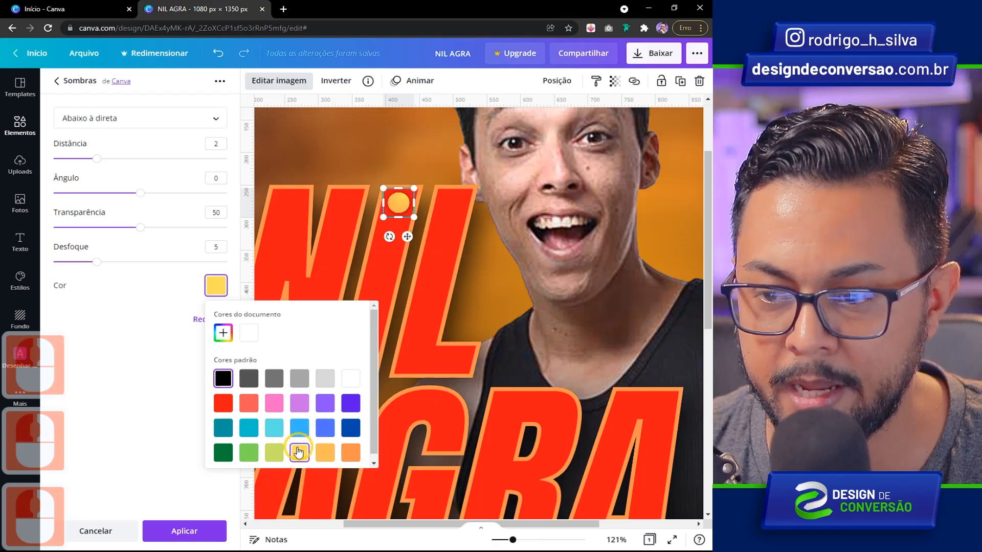
{"action": "left_click_drag", "start_coordinate": [145, 230], "coordinate": [230, 227]}
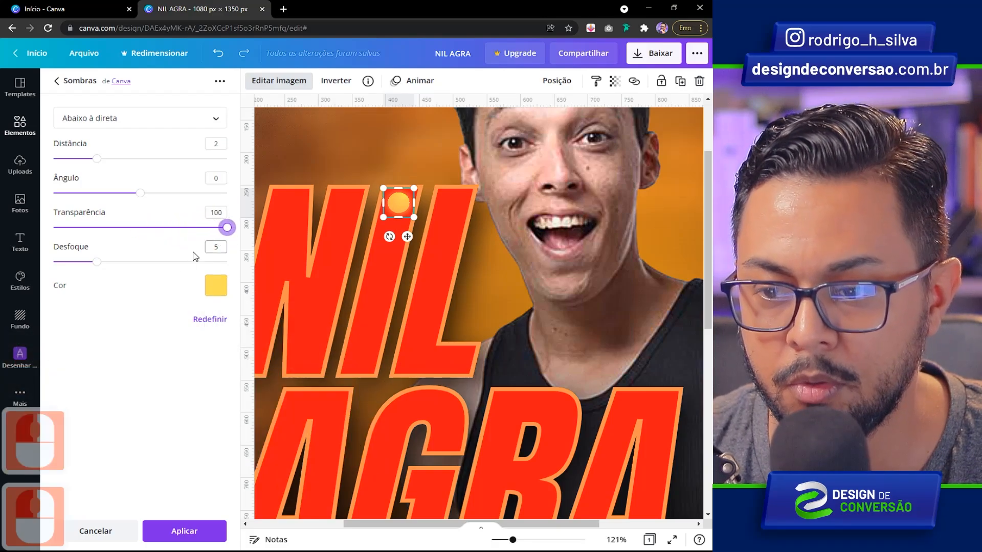
{"action": "left_click_drag", "start_coordinate": [97, 159], "coordinate": [49, 158]}
{"action": "left_click", "coordinate": [216, 285]}
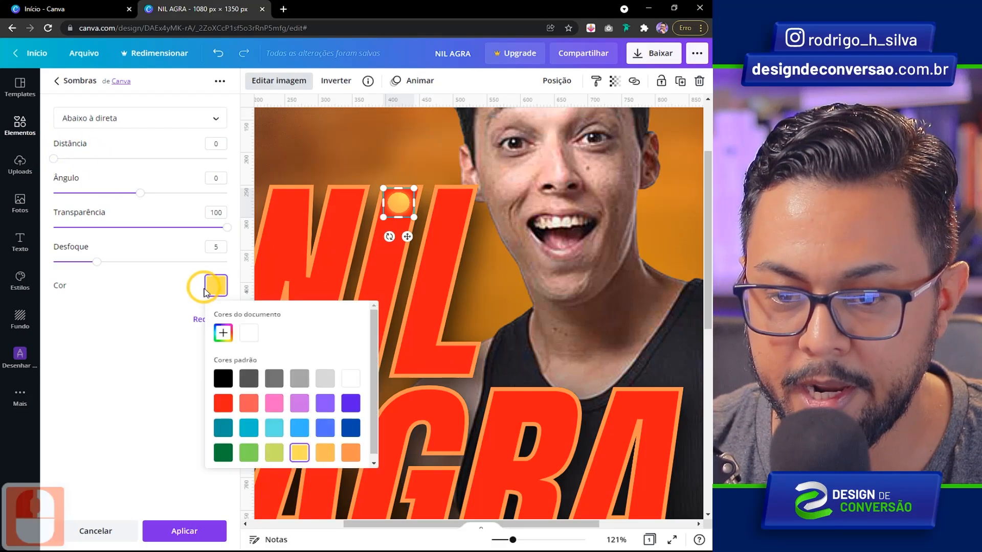
{"action": "left_click", "coordinate": [224, 335]}
{"action": "left_click", "coordinate": [268, 340]}
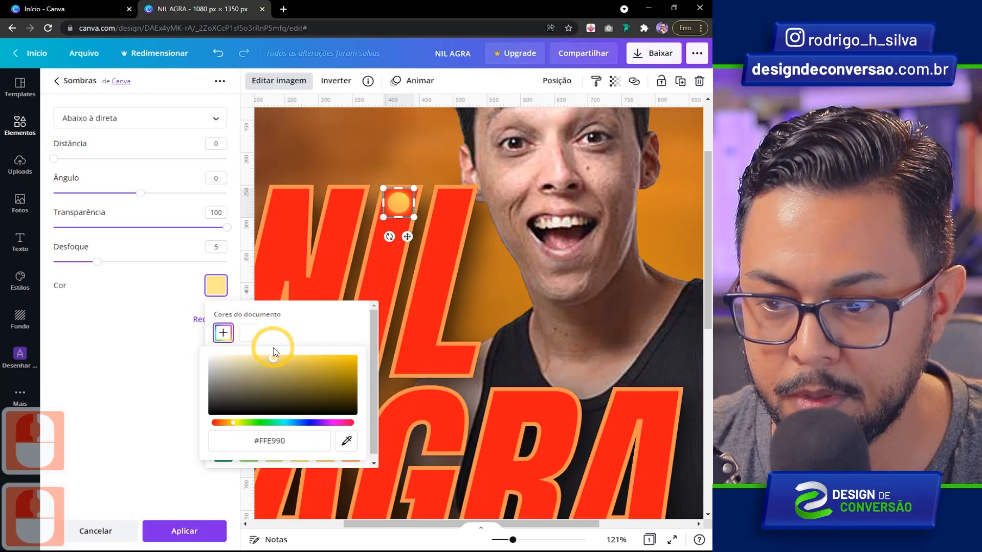
{"action": "left_click", "coordinate": [135, 352]}
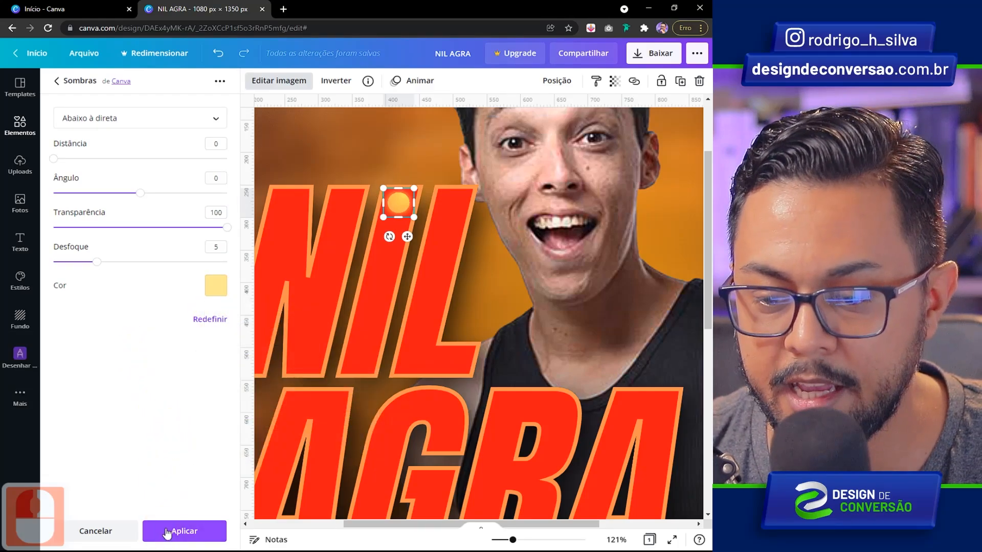
{"action": "left_click", "coordinate": [177, 531]}
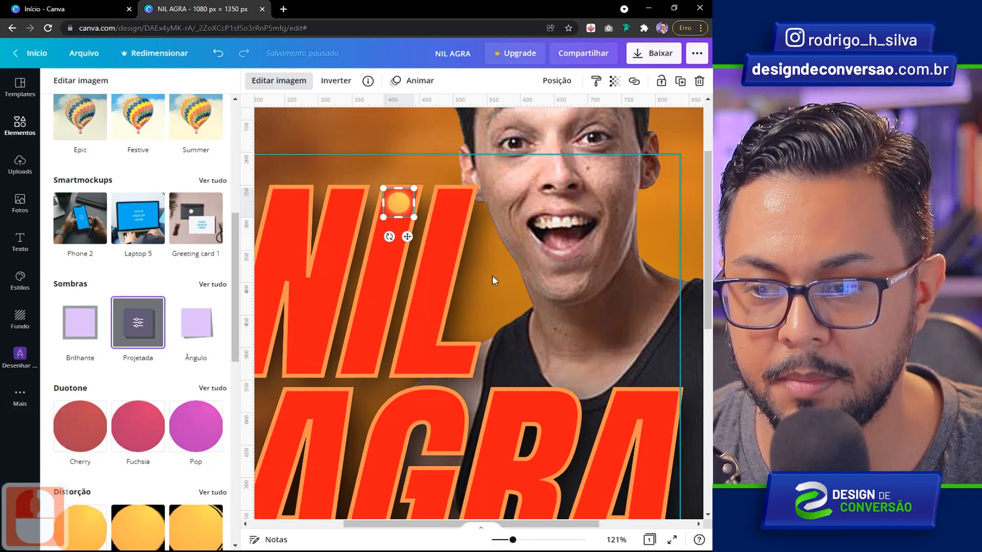
Fine-tune the glowing ball's position so it sits centered inside the upper end of the I in NIL.
{"action": "left_click", "coordinate": [379, 138]}
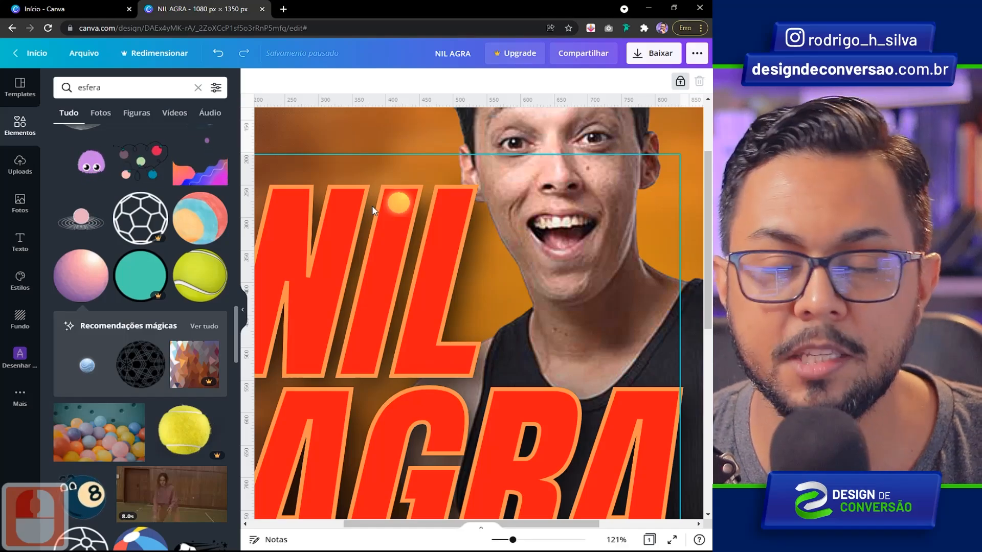
{"action": "left_click", "coordinate": [413, 200]}
{"action": "left_click_drag", "start_coordinate": [419, 197], "coordinate": [414, 200]}
{"action": "left_click_drag", "start_coordinate": [407, 236], "coordinate": [408, 235]}
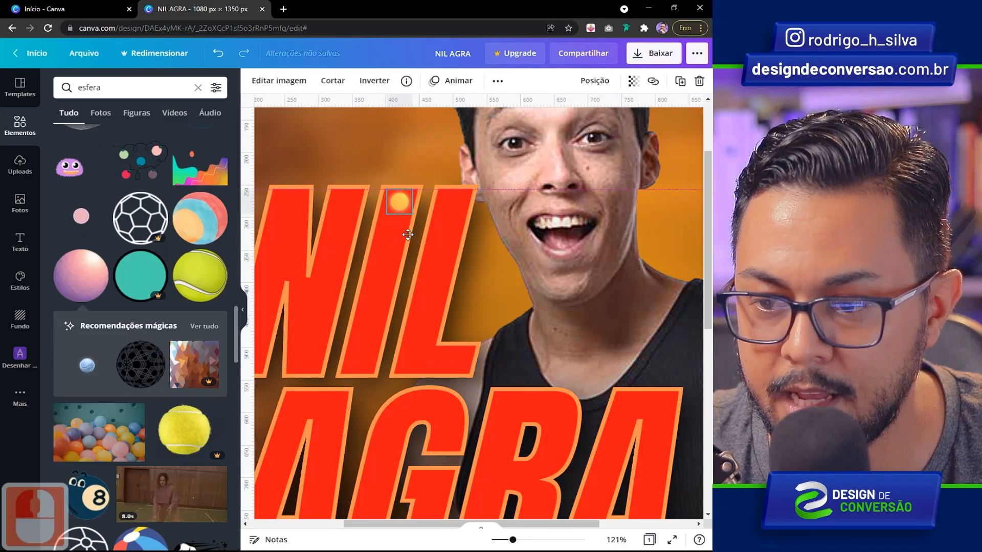
{"action": "left_click_drag", "start_coordinate": [406, 235], "coordinate": [407, 234]}
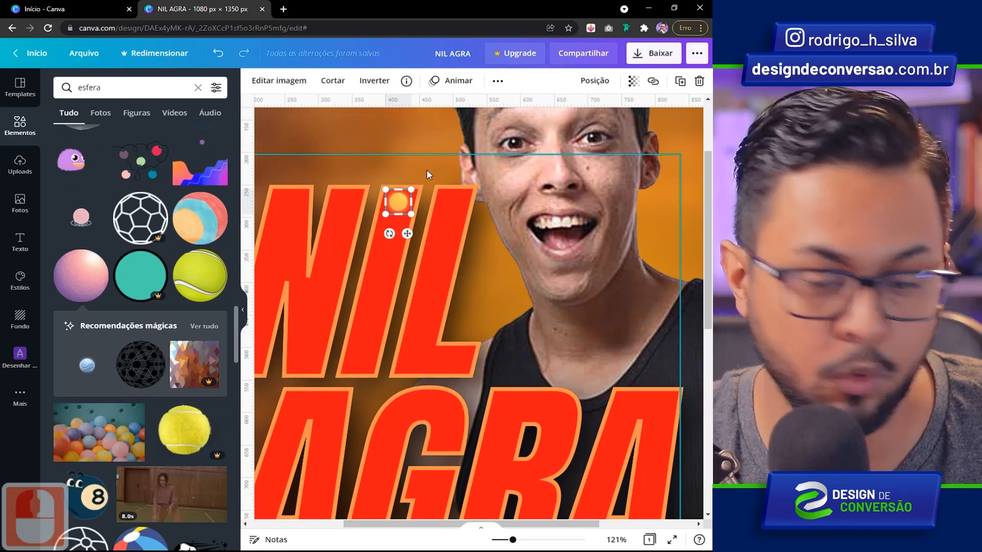
Duplicate the glowing ball repeatedly down the I of NIL to form a slanted row of eight lights.
{"action": "key", "text": "ctrl+d"}
{"action": "left_click_drag", "start_coordinate": [407, 213], "coordinate": [392, 225]}
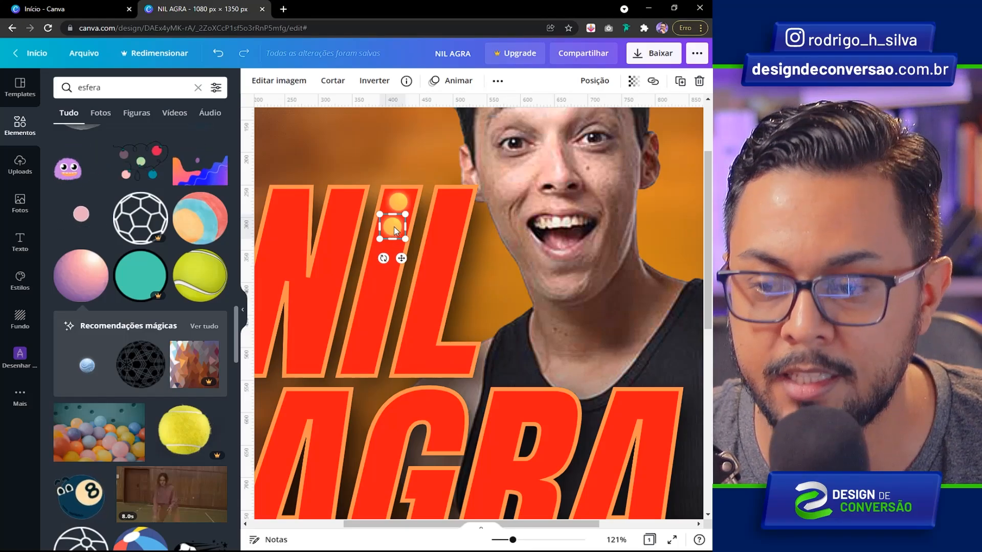
{"action": "left_click_drag", "start_coordinate": [394, 228], "coordinate": [390, 250]}
{"action": "left_click_drag", "start_coordinate": [385, 250], "coordinate": [378, 305]}
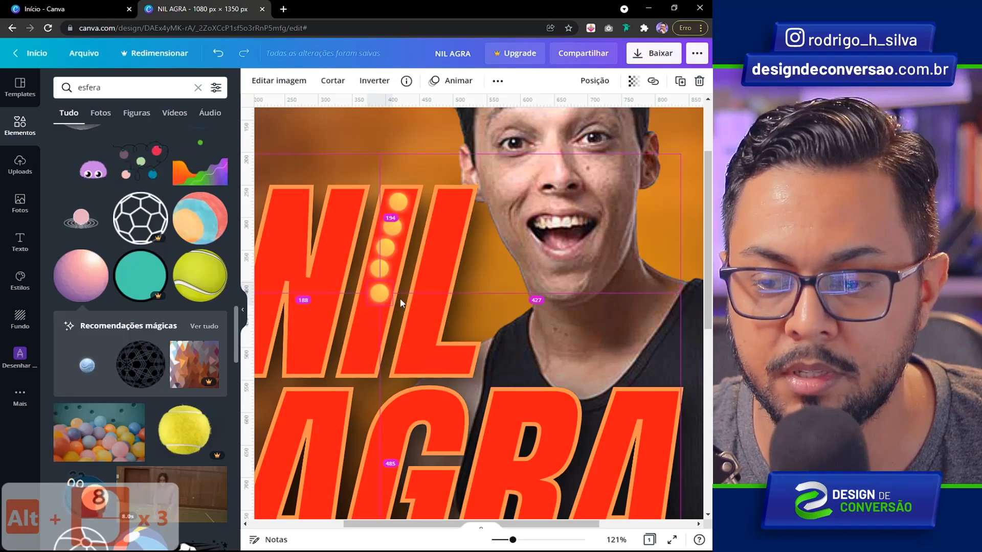
{"action": "left_click_drag", "start_coordinate": [379, 293], "coordinate": [373, 318]}
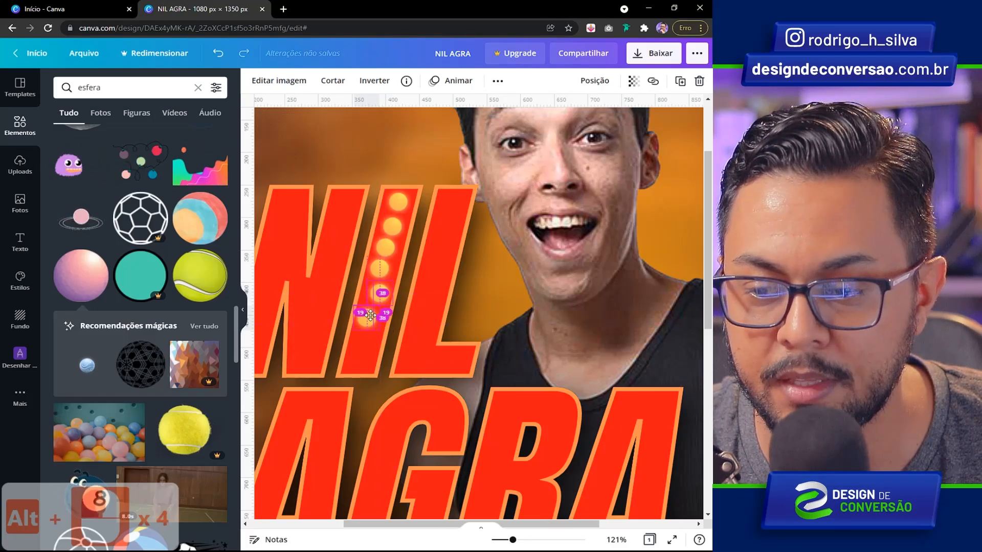
{"action": "left_click_drag", "start_coordinate": [372, 318], "coordinate": [353, 366]}
Nudge the second to fifth balls sideways so they follow the slant of the I.
{"action": "left_click", "coordinate": [393, 226]}
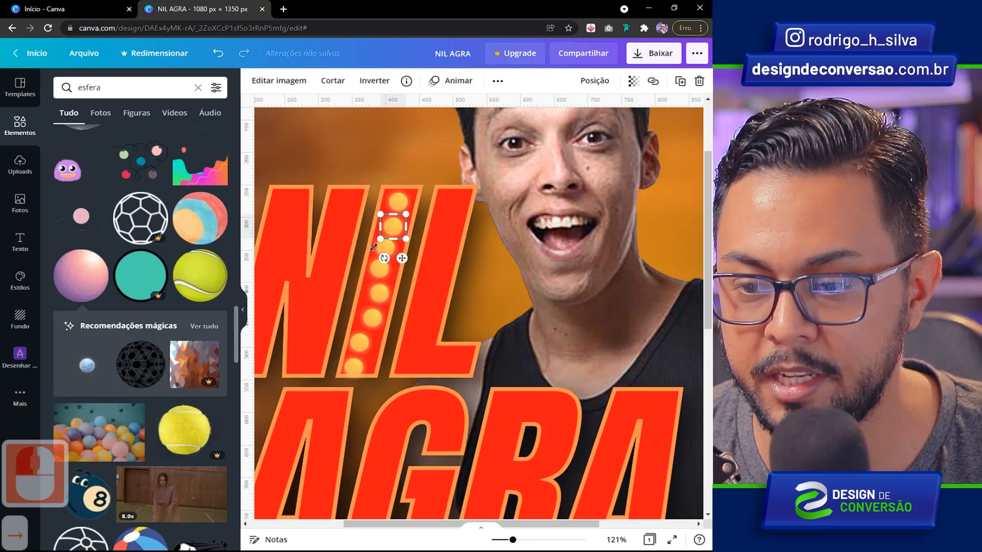
{"action": "left_click_drag", "start_coordinate": [404, 252], "coordinate": [399, 272]}
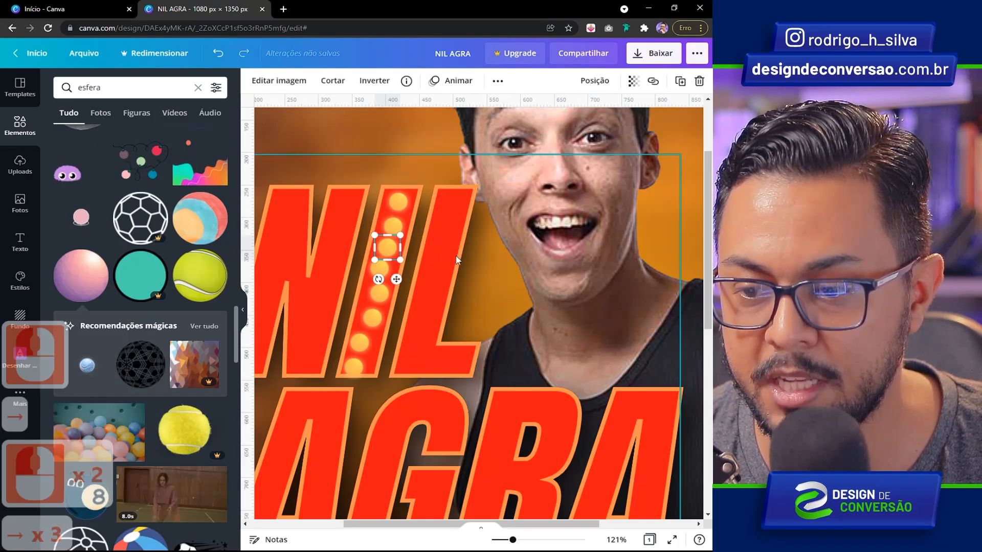
{"action": "left_click", "coordinate": [379, 294]}
{"action": "key", "text": "Left"}
{"action": "key", "text": "Left"}
{"action": "key", "text": "Left"}
{"action": "key", "text": "Left"}
{"action": "key", "text": "Right"}
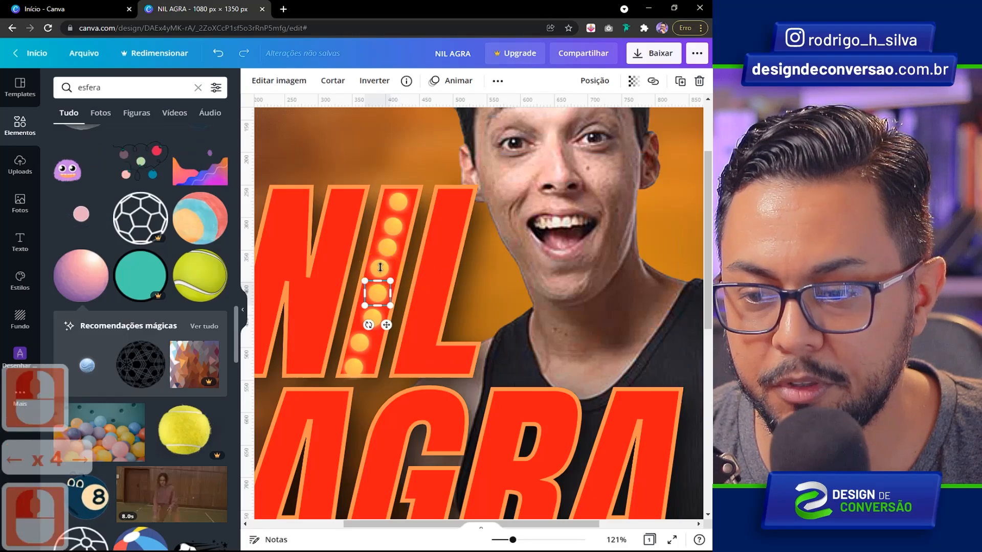
{"action": "left_click", "coordinate": [378, 268]}
{"action": "key", "text": "Right"}
{"action": "key", "text": "Right"}
{"action": "key", "text": "Right"}
{"action": "key", "text": "Right"}
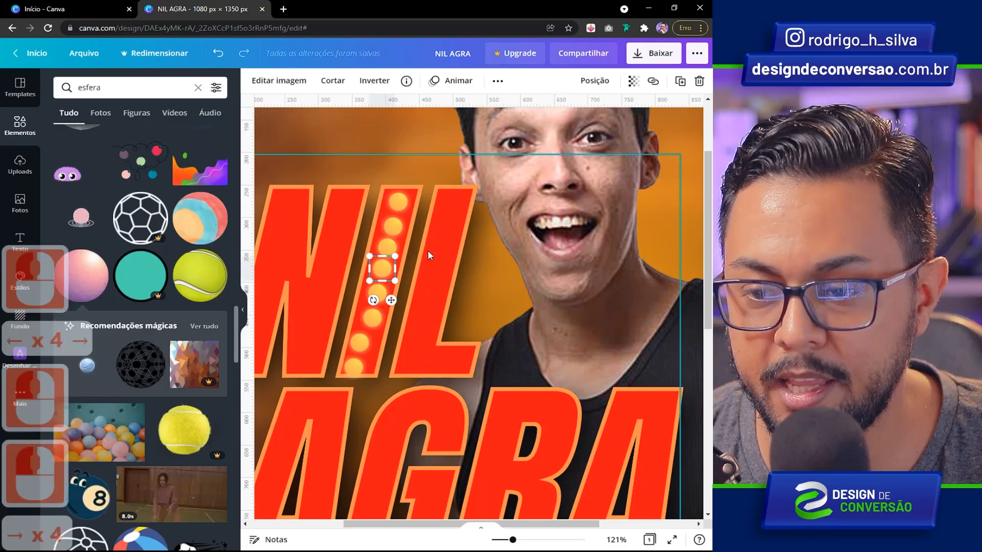
Nudge the seventh ball right and up to line it up with the row inside the I.
{"action": "left_click", "coordinate": [355, 341]}
{"action": "key", "text": "Right"}
{"action": "key", "text": "Right"}
{"action": "key", "text": "Right"}
{"action": "key", "text": "Up"}
{"action": "key", "text": "Right"}
{"action": "key", "text": "Up"}
{"action": "key", "text": "Right"}
{"action": "key", "text": "Up"}
{"action": "key", "text": "Up"}
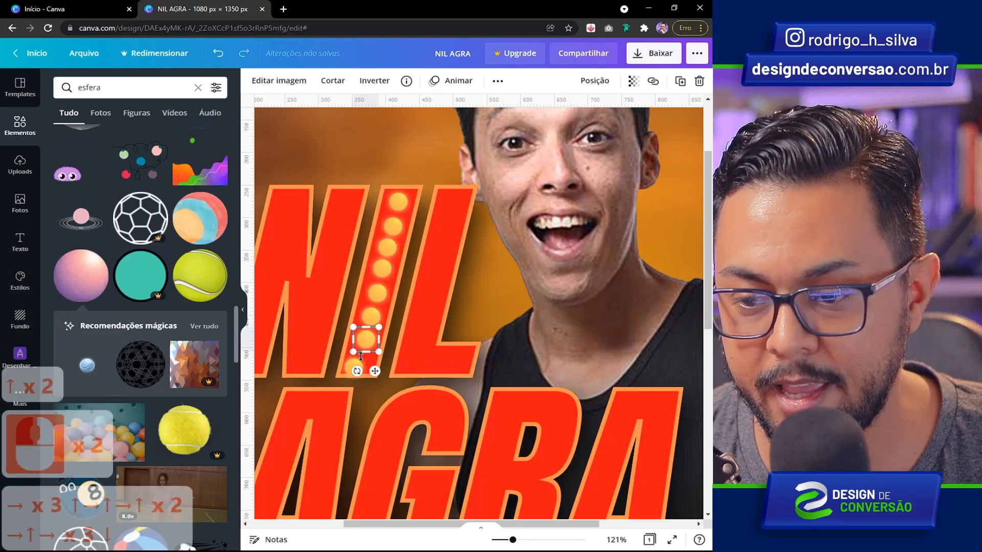
Move the lowest ball up and right to align it with the row of lights, and deselect it.
{"action": "left_click", "coordinate": [342, 367]}
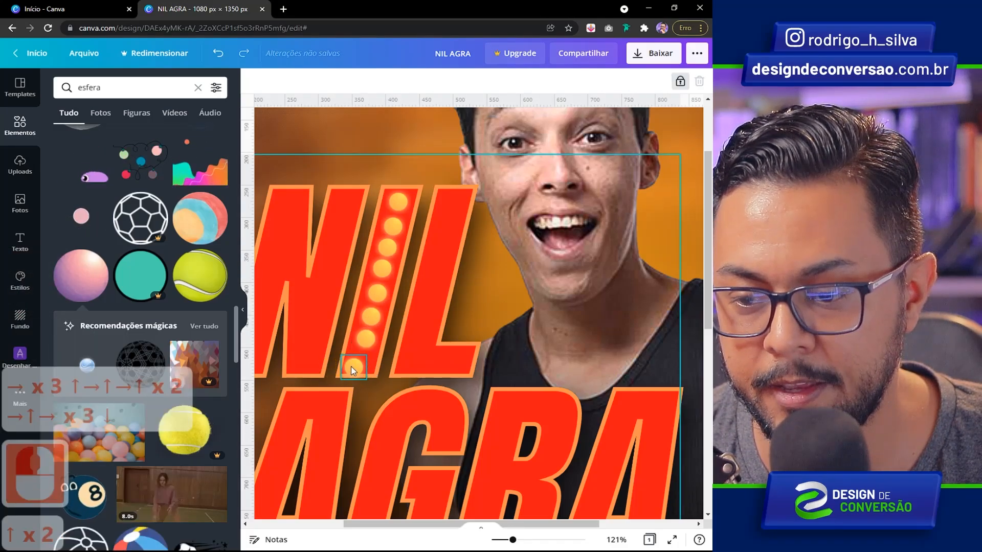
{"action": "left_click", "coordinate": [351, 361]}
{"action": "key", "text": "Up"}
{"action": "key", "text": "Right"}
{"action": "key", "text": "Up"}
{"action": "key", "text": "Up"}
{"action": "key", "text": "Up"}
{"action": "key", "text": "Right"}
{"action": "key", "text": "Up"}
{"action": "key", "text": "Right"}
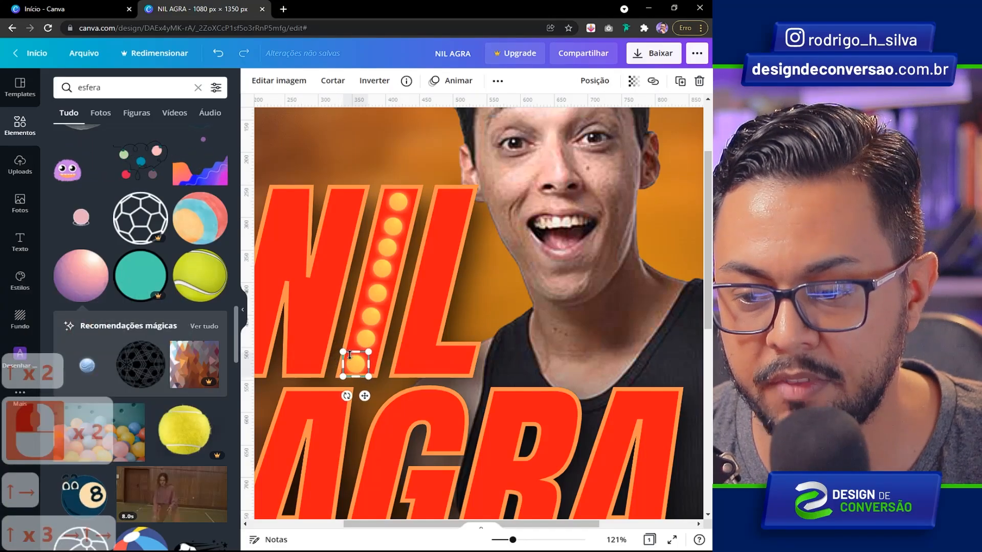
{"action": "left_click_drag", "start_coordinate": [351, 360], "coordinate": [357, 359]}
{"action": "left_click", "coordinate": [529, 274]}
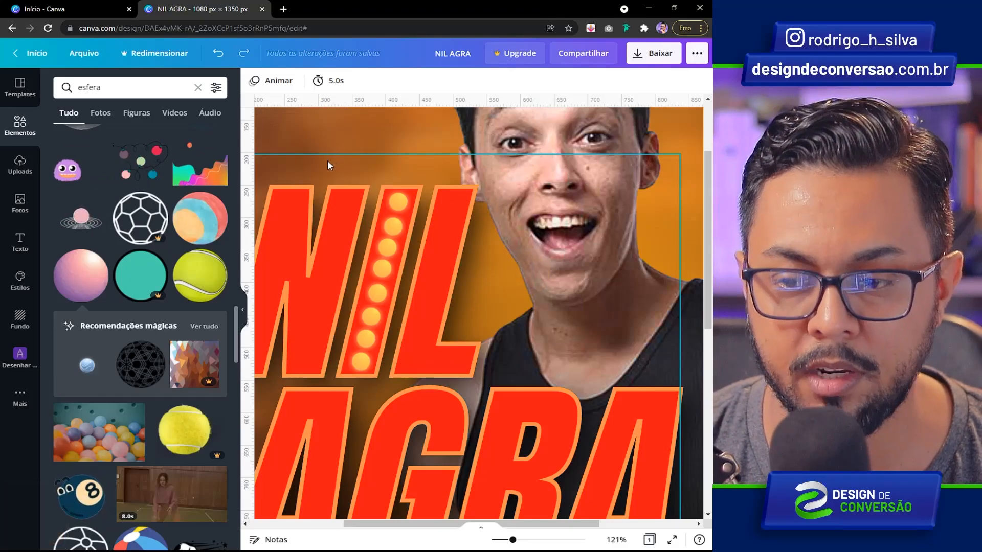
Duplicate all eight lights of the I in NIL and place the copied row over the stem of the L.
{"action": "left_click_drag", "start_coordinate": [309, 143], "coordinate": [430, 380]}
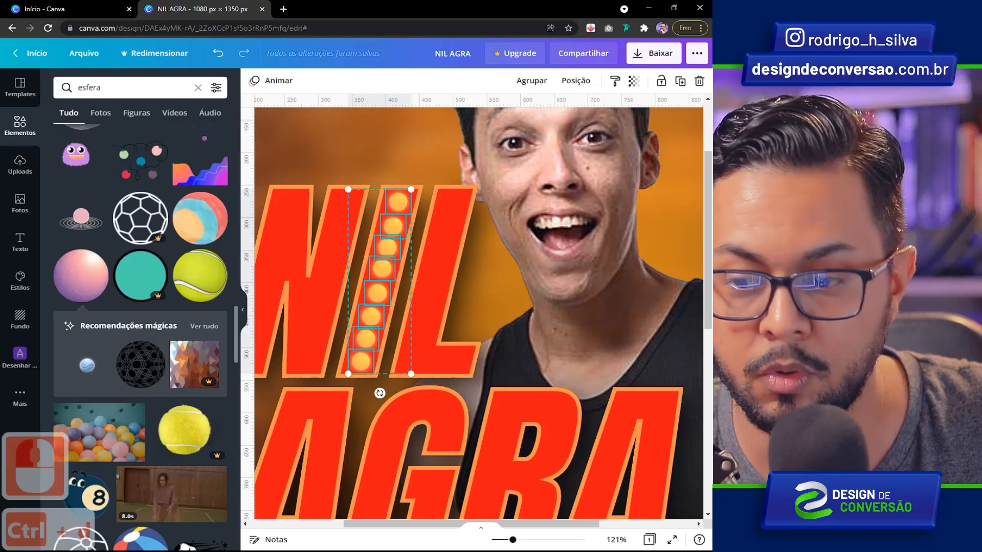
{"action": "key", "text": "ctrl+d"}
{"action": "left_click_drag", "start_coordinate": [400, 245], "coordinate": [457, 222]}
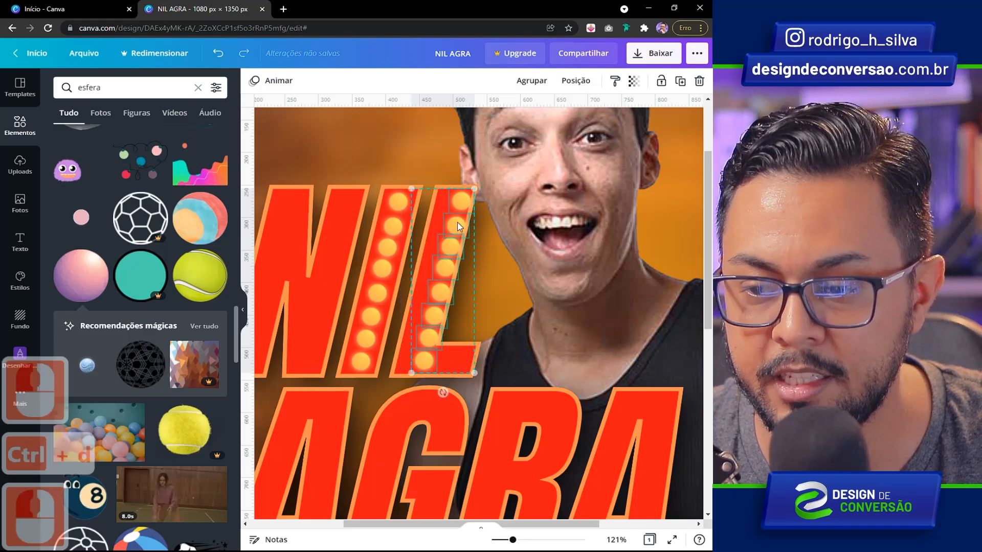
Nudge the copied row of lights sideways until it is centred in the stem of the L.
{"action": "key", "text": "Left"}
{"action": "key", "text": "Left"}
{"action": "key", "text": "Left"}
{"action": "key", "text": "Left"}
{"action": "key", "text": "Left"}
{"action": "key", "text": "Left"}
{"action": "key", "text": "Left"}
{"action": "key", "text": "Left"}
{"action": "key", "text": "Left"}
{"action": "key", "text": "Left"}
{"action": "key", "text": "Left"}
{"action": "key", "text": "Left"}
{"action": "key", "text": "Left"}
{"action": "key", "text": "Left"}
{"action": "key", "text": "Left"}
{"action": "key", "text": "Left"}
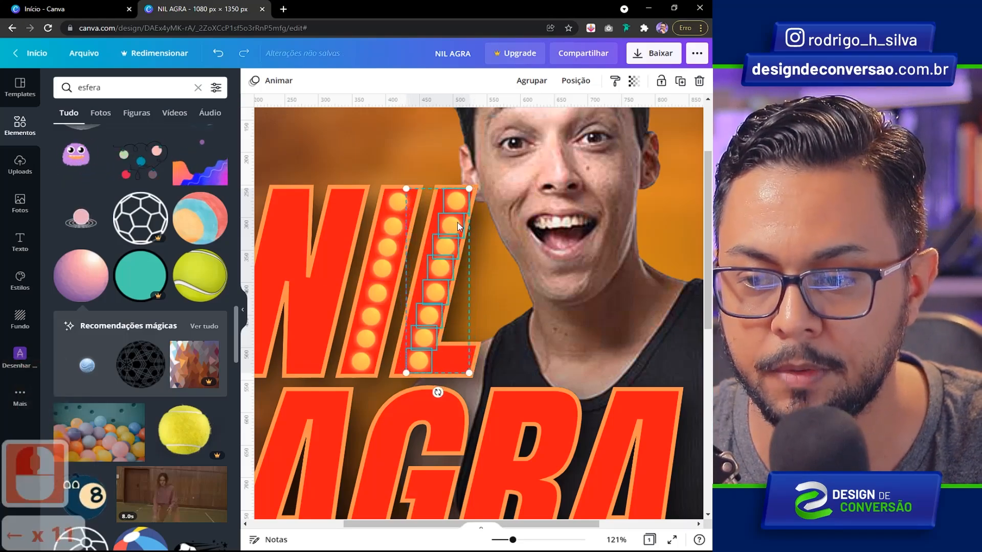
{"action": "key", "text": "Right"}
{"action": "key", "text": "Right"}
{"action": "key", "text": "Right"}
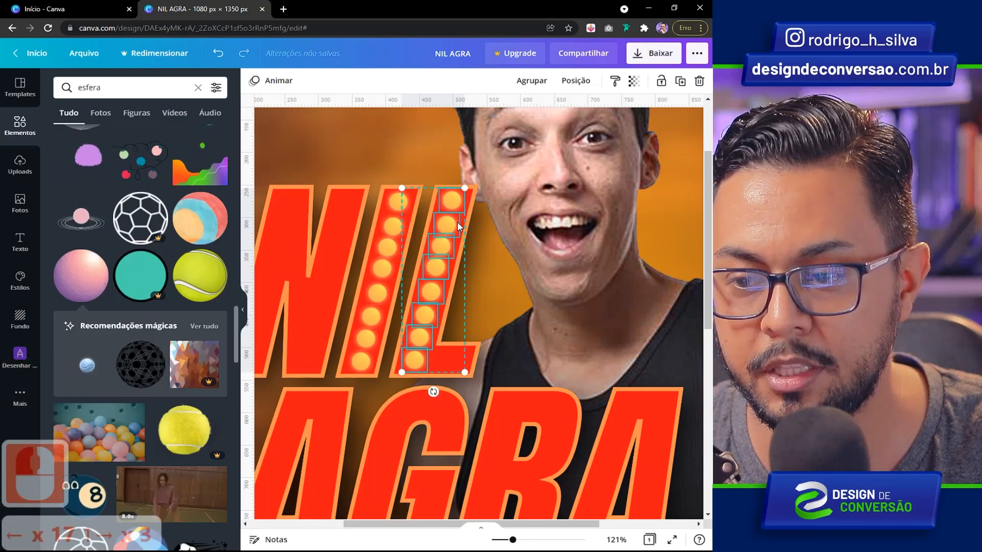
{"action": "key", "text": "Right"}
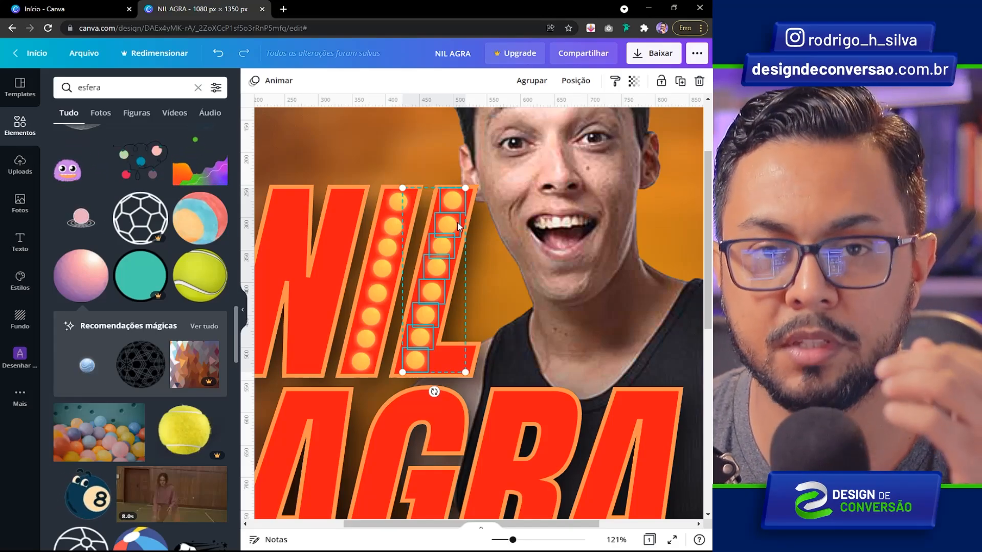
Place copies of the light row along the N of NIL and the strokes of the first A and the G.
{"action": "left_click", "coordinate": [247, 313]}
{"action": "left_click_drag", "start_coordinate": [346, 222], "coordinate": [253, 220]}
{"action": "left_click_drag", "start_coordinate": [248, 212], "coordinate": [204, 377]}
{"action": "left_click_drag", "start_coordinate": [203, 378], "coordinate": [251, 380]}
{"action": "left_click_drag", "start_coordinate": [251, 380], "coordinate": [339, 380]}
Nudge individual lights in both legs of AGRA's first A sideways to follow the slant of the letter.
{"action": "left_click", "coordinate": [245, 361]}
{"action": "key", "text": "Left"}
{"action": "key", "text": "Left"}
{"action": "key", "text": "Left"}
{"action": "left_click", "coordinate": [241, 405]}
{"action": "key", "text": "Left"}
{"action": "key", "text": "Right"}
{"action": "left_click", "coordinate": [237, 449]}
{"action": "key", "text": "Right"}
{"action": "key", "text": "Right"}
{"action": "key", "text": "Right"}
{"action": "left_click", "coordinate": [172, 467]}
{"action": "key", "text": "Right"}
{"action": "key", "text": "Right"}
Place a light on the first A's crossbar and copy the A's set of lights onto the last A.
{"action": "left_click", "coordinate": [185, 452]}
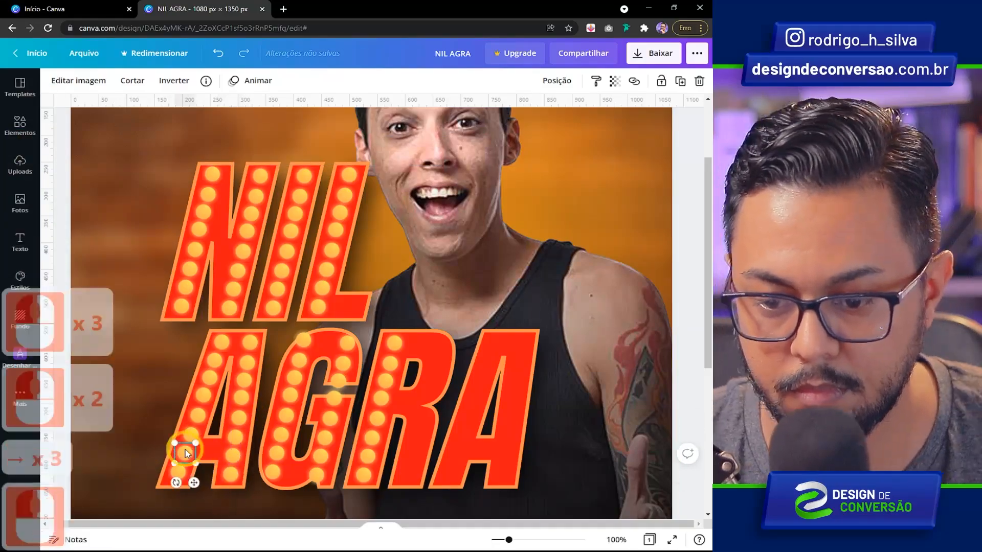
{"action": "left_click_drag", "start_coordinate": [184, 452], "coordinate": [209, 452]}
{"action": "left_click", "coordinate": [145, 342]}
{"action": "left_click_drag", "start_coordinate": [225, 409], "coordinate": [497, 409]}
Delete the surplus light on the upper side of the G and nudge its bottom-left light right into the curve.
{"action": "left_click", "coordinate": [303, 341]}
{"action": "left_click", "coordinate": [338, 381]}
{"action": "key", "text": "Delete"}
{"action": "left_click", "coordinate": [274, 474]}
{"action": "key", "text": "Right"}
{"action": "key", "text": "Right"}
{"action": "key", "text": "Right"}
{"action": "key", "text": "Right"}
{"action": "key", "text": "Right"}
{"action": "key", "text": "Right"}
{"action": "key", "text": "Right"}
{"action": "key", "text": "Right"}
{"action": "key", "text": "Right"}
{"action": "key", "text": "Right"}
{"action": "key", "text": "Right"}
{"action": "key", "text": "Right"}
{"action": "key", "text": "Right"}
{"action": "key", "text": "Right"}
{"action": "key", "text": "Right"}
Nudge the G's bottom-right light left into the curve and delete the surplus light between the G's arms.
{"action": "left_click", "coordinate": [316, 476]}
{"action": "key", "text": "Left"}
{"action": "key", "text": "Left"}
{"action": "key", "text": "Left"}
{"action": "key", "text": "Left"}
{"action": "key", "text": "Left"}
{"action": "key", "text": "Left"}
{"action": "key", "text": "Left"}
{"action": "key", "text": "Left"}
{"action": "key", "text": "Left"}
{"action": "key", "text": "Left"}
{"action": "key", "text": "Left"}
{"action": "key", "text": "Left"}
{"action": "key", "text": "Left"}
{"action": "key", "text": "Left"}
{"action": "key", "text": "Left"}
{"action": "key", "text": "Left"}
{"action": "key", "text": "Left"}
{"action": "key", "text": "Left"}
{"action": "key", "text": "Left"}
{"action": "key", "text": "Left"}
{"action": "left_click", "coordinate": [334, 397]}
{"action": "key", "text": "Delete"}
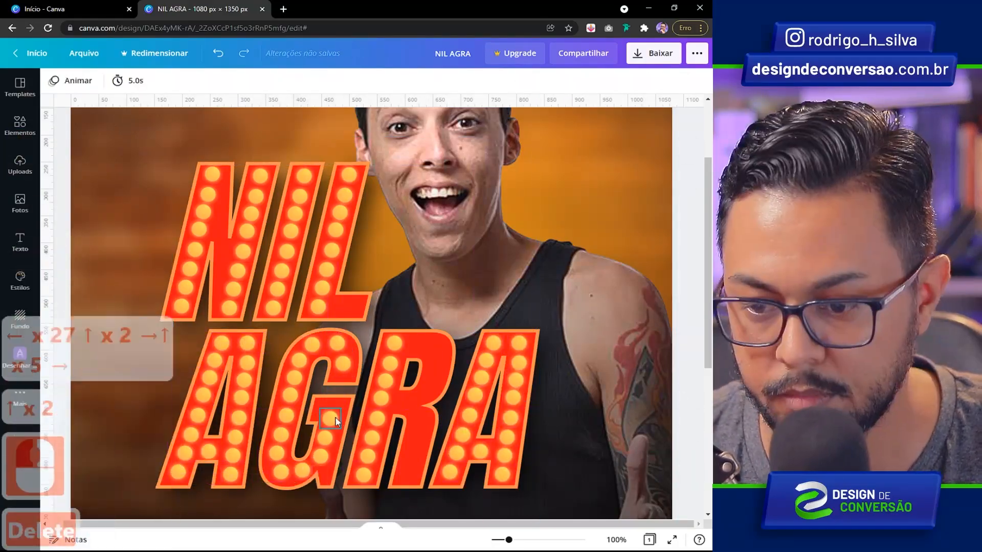
Fill the R's second leg and upper bowl with copied lights, nudge the top one into place, and deselect.
{"action": "left_click", "coordinate": [326, 437]}
{"action": "left_click_drag", "start_coordinate": [368, 455], "coordinate": [413, 456]}
{"action": "left_click_drag", "start_coordinate": [399, 404], "coordinate": [452, 325]}
{"action": "key", "text": "Right"}
{"action": "key", "text": "Right"}
{"action": "key", "text": "Right"}
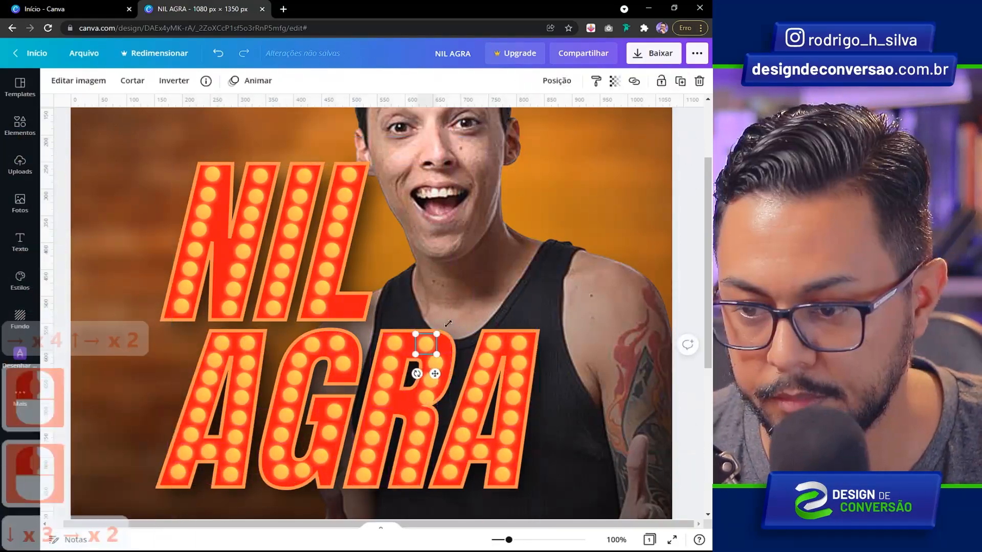
{"action": "left_click", "coordinate": [499, 318]}
{"action": "left_click", "coordinate": [582, 419]}
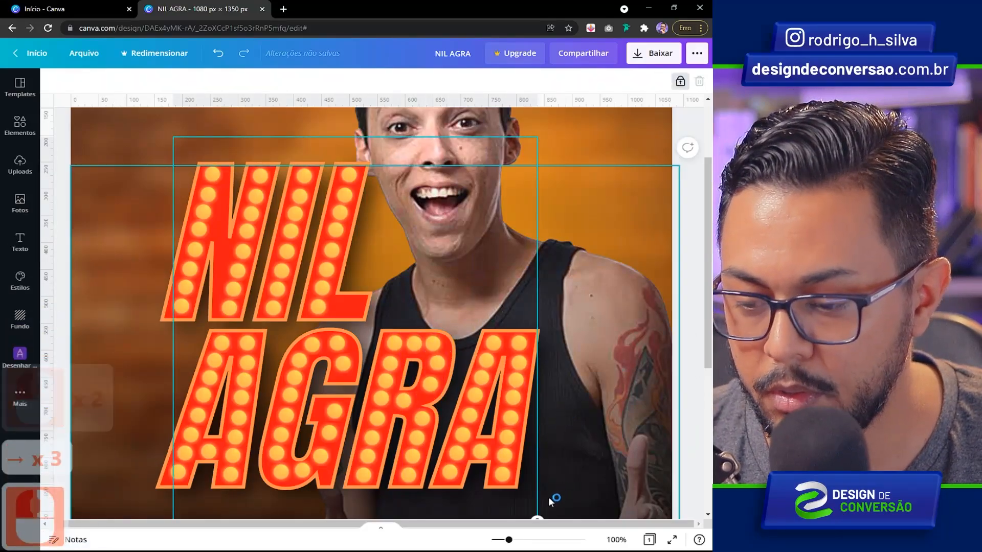
Add lights along the foot of the L in NIL and nudge them into an even row.
{"action": "left_click_drag", "start_coordinate": [509, 542], "coordinate": [500, 540]}
{"action": "left_click_drag", "start_coordinate": [350, 268], "coordinate": [376, 266]}
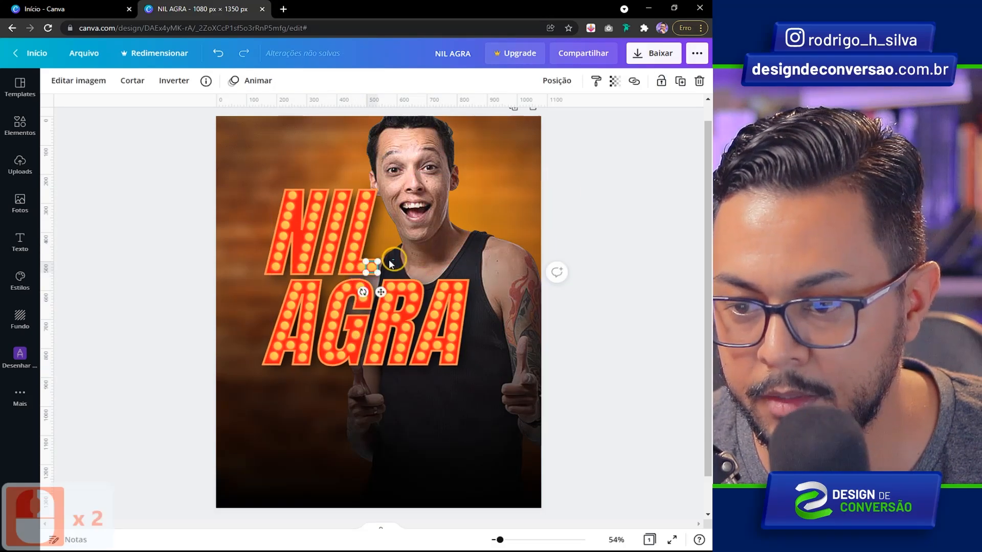
{"action": "left_click", "coordinate": [390, 263]}
{"action": "left_click", "coordinate": [409, 261]}
{"action": "key", "text": "Left"}
{"action": "key", "text": "Left"}
{"action": "key", "text": "Left"}
{"action": "key", "text": "Left"}
{"action": "key", "text": "Left"}
{"action": "left_click", "coordinate": [431, 260]}
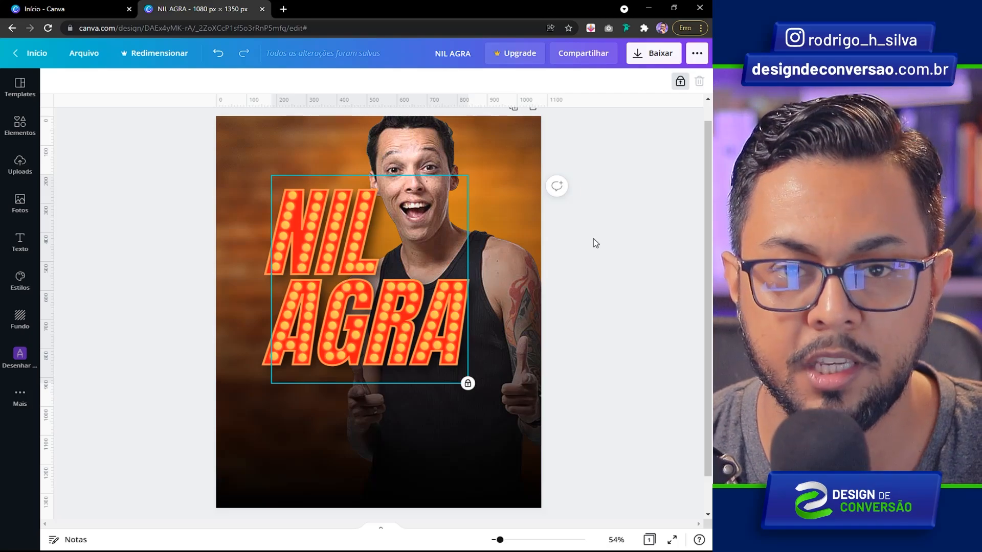
Unlock the orange outlined title text and move it aside, to the right of the red title.
{"action": "left_click", "coordinate": [594, 238]}
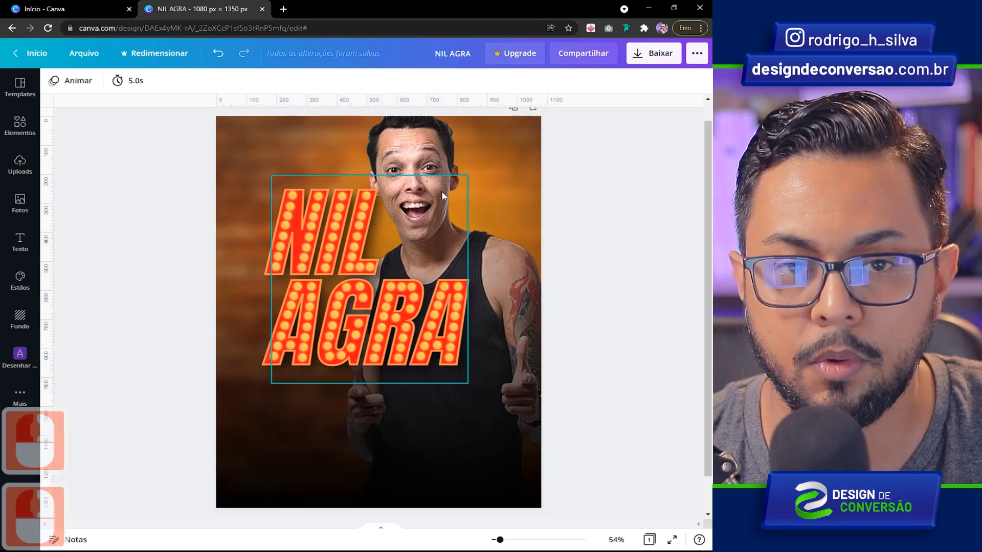
{"action": "left_click", "coordinate": [415, 234]}
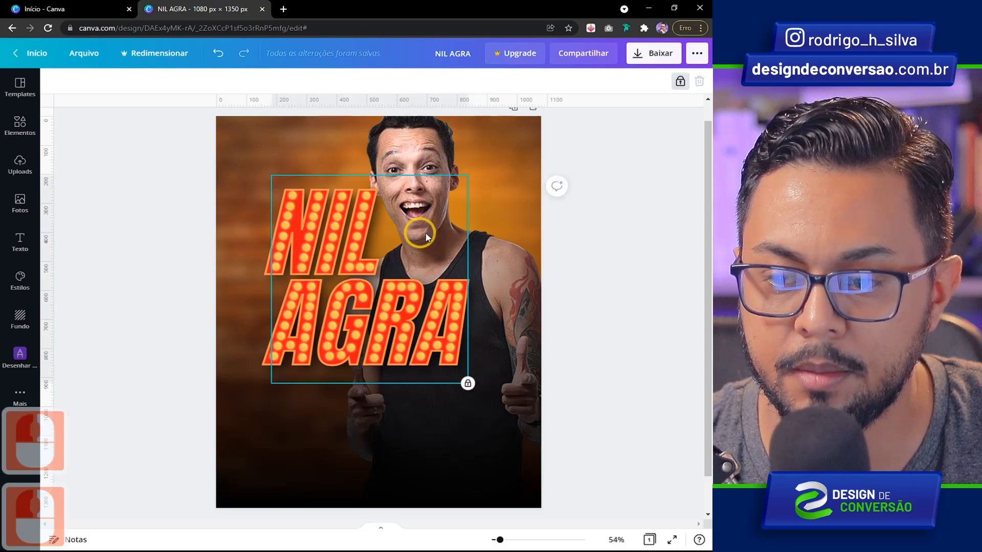
{"action": "left_click", "coordinate": [680, 81]}
{"action": "left_click_drag", "start_coordinate": [417, 208], "coordinate": [593, 205]}
{"action": "left_click", "coordinate": [388, 222], "text": "shift"}
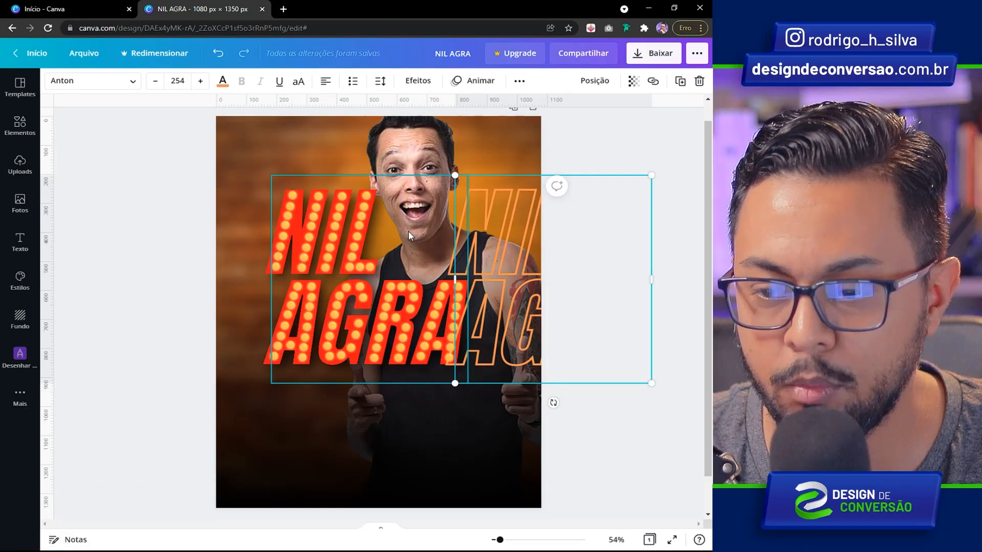
Unlock the red title text and move the orange outlined title back over it.
{"action": "left_click", "coordinate": [414, 231]}
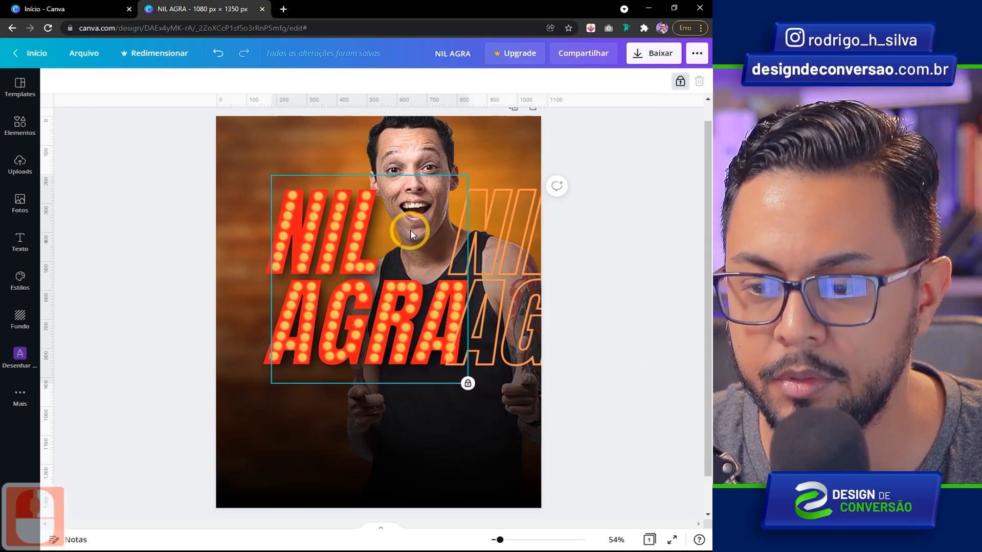
{"action": "left_click", "coordinate": [680, 80]}
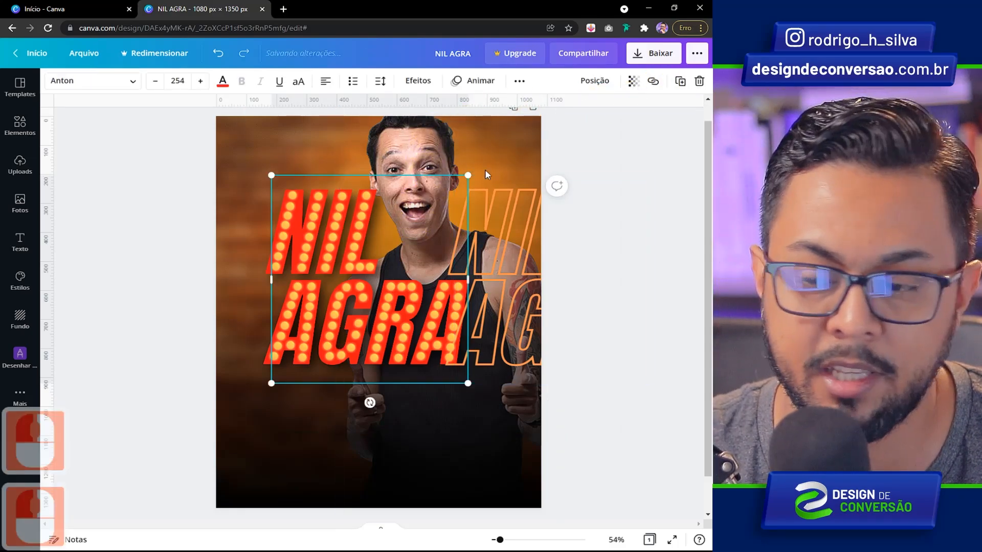
{"action": "left_click_drag", "start_coordinate": [503, 195], "coordinate": [321, 182]}
{"action": "left_click", "coordinate": [342, 186], "text": "shift"}
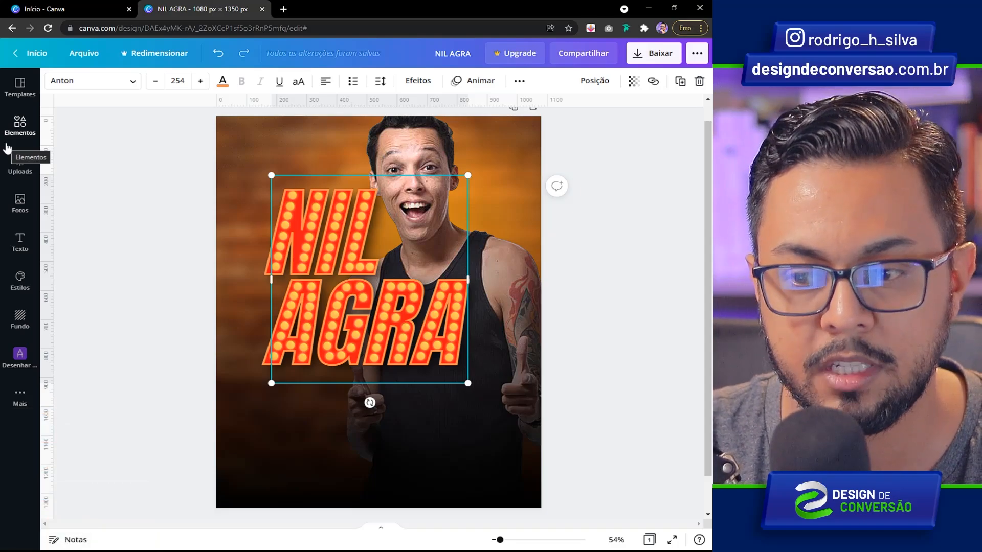
Group the title texts together with all their lights.
{"action": "left_click_drag", "start_coordinate": [233, 139], "coordinate": [520, 433]}
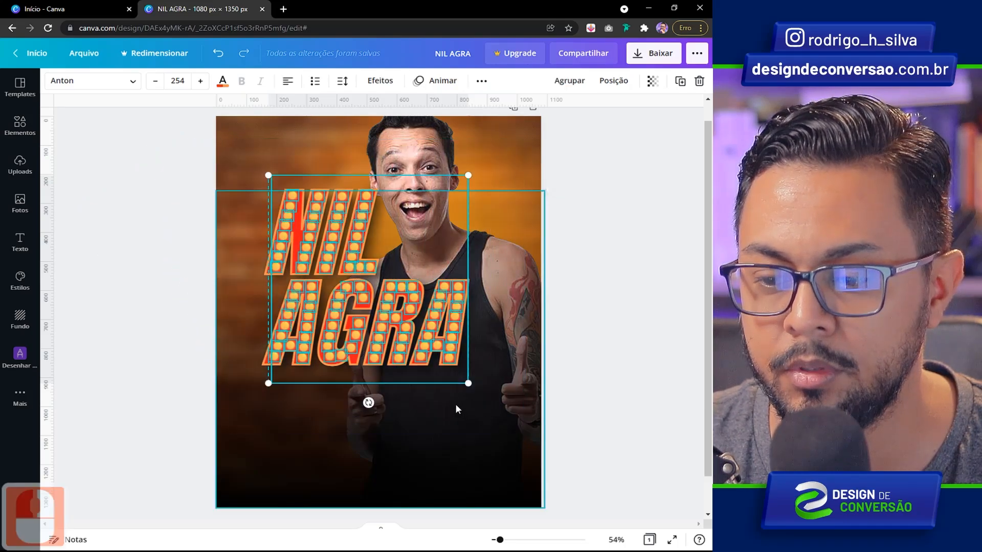
{"action": "right_click", "coordinate": [426, 316]}
{"action": "left_click", "coordinate": [460, 498]}
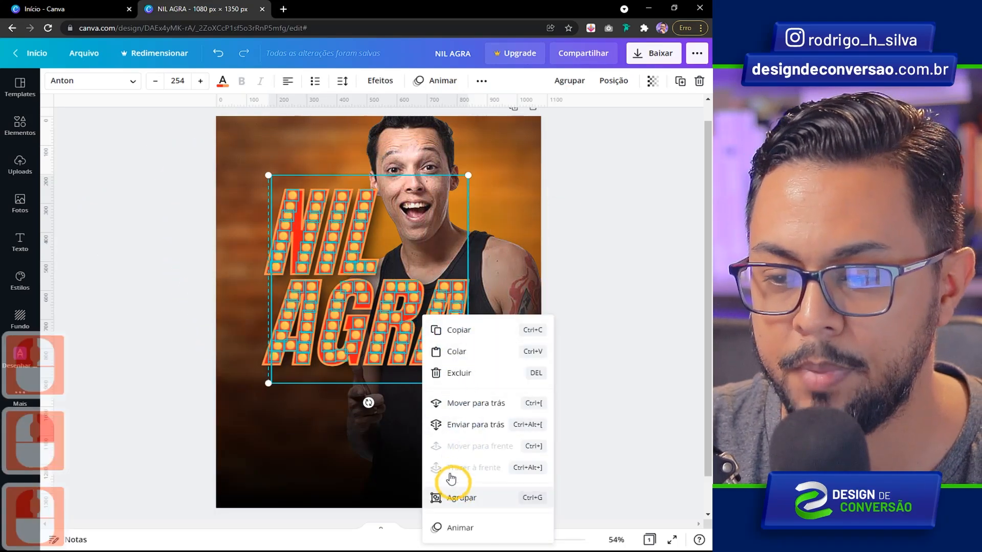
Move the grouped title up and left so it lines up with the left margin guide.
{"action": "mouse_move", "coordinate": [350, 281]}
{"action": "left_mouse_down"}
{"action": "mouse_move", "coordinate": [425, 304]}
{"action": "mouse_move", "coordinate": [353, 279]}
{"action": "mouse_move", "coordinate": [313, 300]}
{"action": "mouse_move", "coordinate": [350, 236]}
{"action": "mouse_move", "coordinate": [366, 246]}
{"action": "mouse_move", "coordinate": [342, 276]}
{"action": "left_mouse_up"}
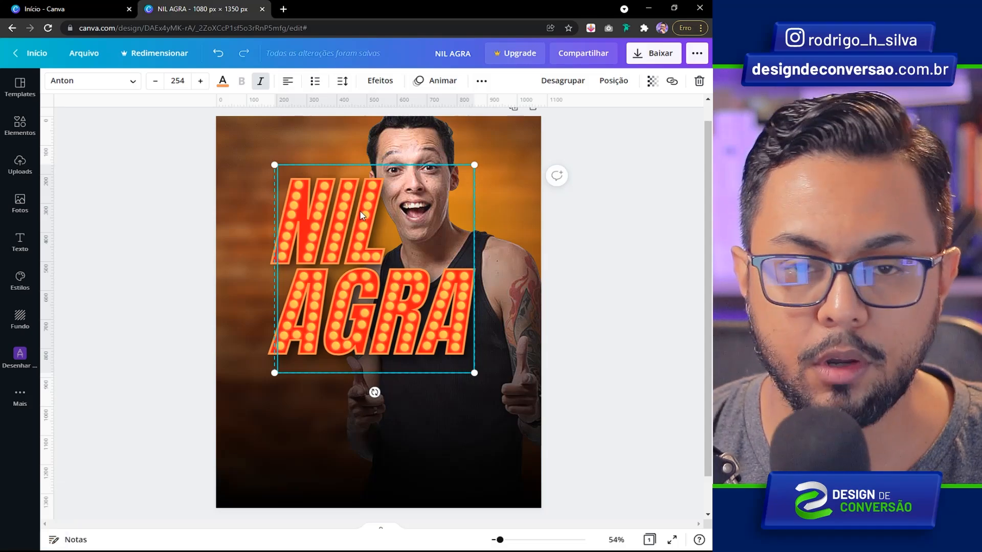
{"action": "left_click_drag", "start_coordinate": [342, 212], "coordinate": [314, 204]}
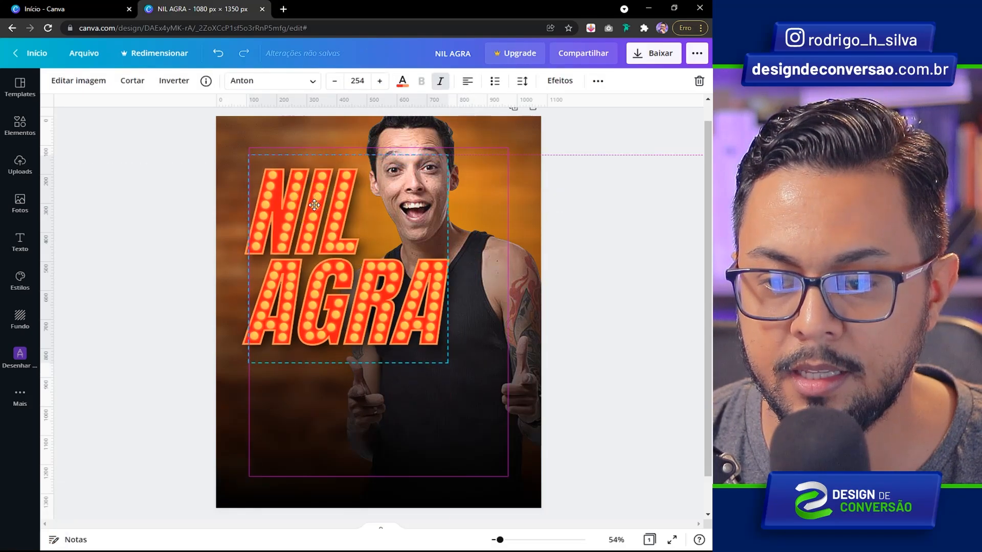
{"action": "left_click_drag", "start_coordinate": [314, 205], "coordinate": [314, 205]}
Unlock the comedian's photo, shift it slightly right away from the title, and lock it again.
{"action": "left_click", "coordinate": [348, 382]}
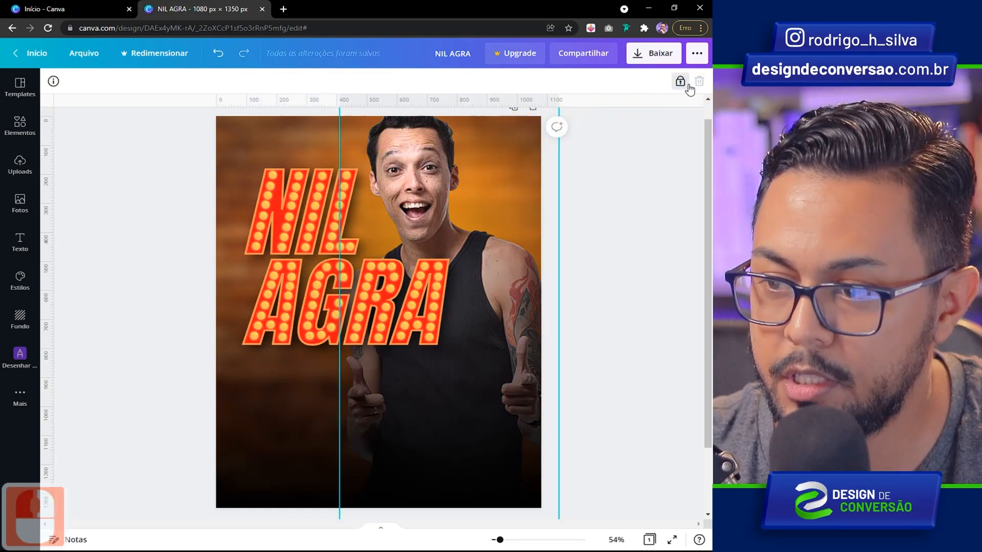
{"action": "left_click", "coordinate": [660, 80]}
{"action": "left_click_drag", "start_coordinate": [420, 136], "coordinate": [431, 140]}
{"action": "mouse_move", "coordinate": [369, 133]}
{"action": "left_mouse_down"}
{"action": "mouse_move", "coordinate": [362, 125]}
{"action": "mouse_move", "coordinate": [373, 136]}
{"action": "left_mouse_up"}
{"action": "key", "text": "ctrl+z"}
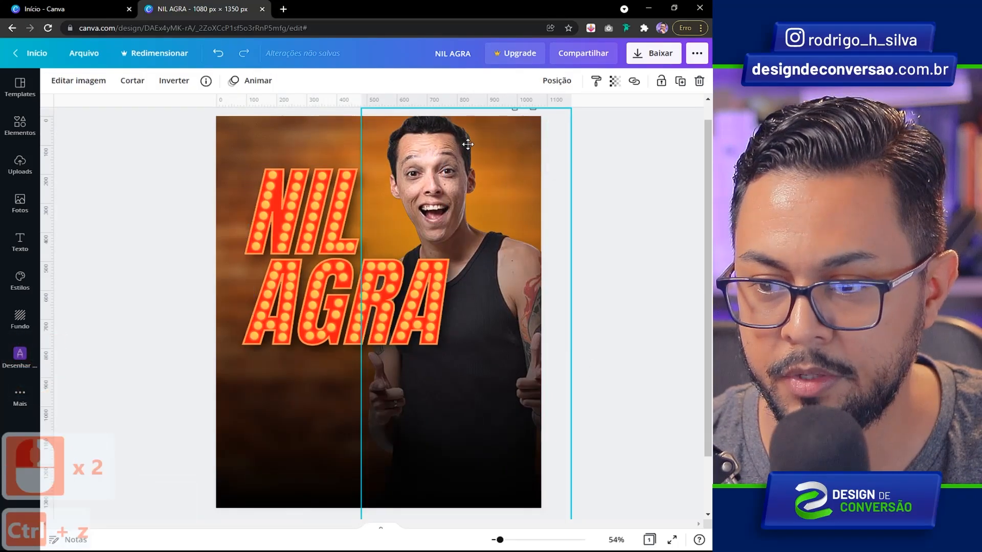
{"action": "left_click", "coordinate": [661, 81]}
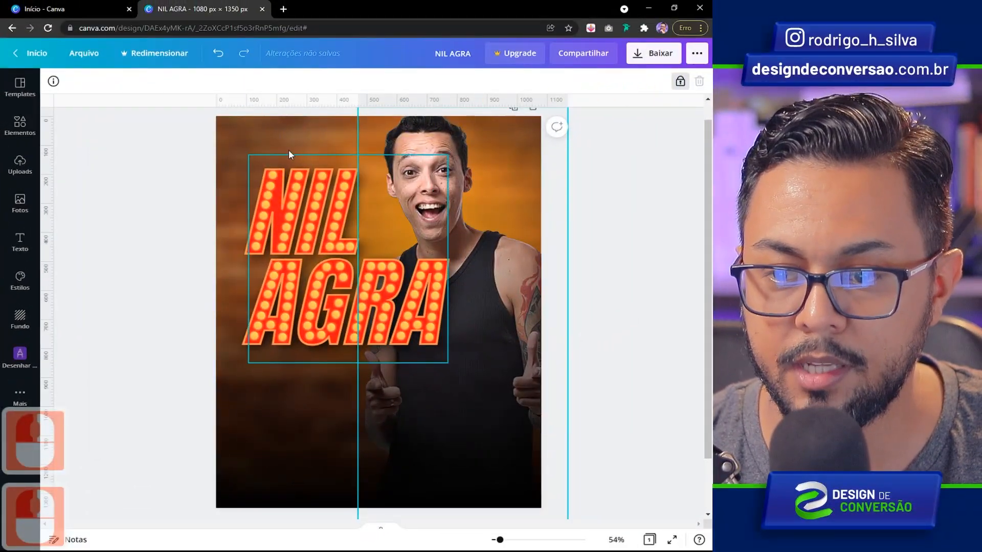
Add the white italic text "COMÉDIA & CIA BAR APRESENTA" directly above the NIL AGRA title.
{"action": "type", "text": "COMÉDIA & CIA BAR APRESENTA"}
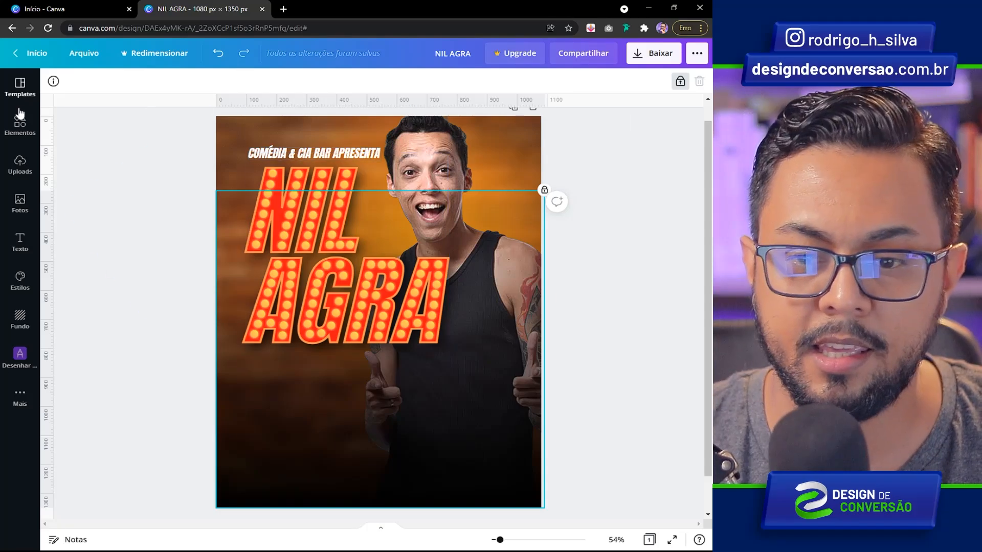
Insert the framed plaque shape with four corner dots from the "Linhas e formas" elements.
{"action": "left_click", "coordinate": [23, 132]}
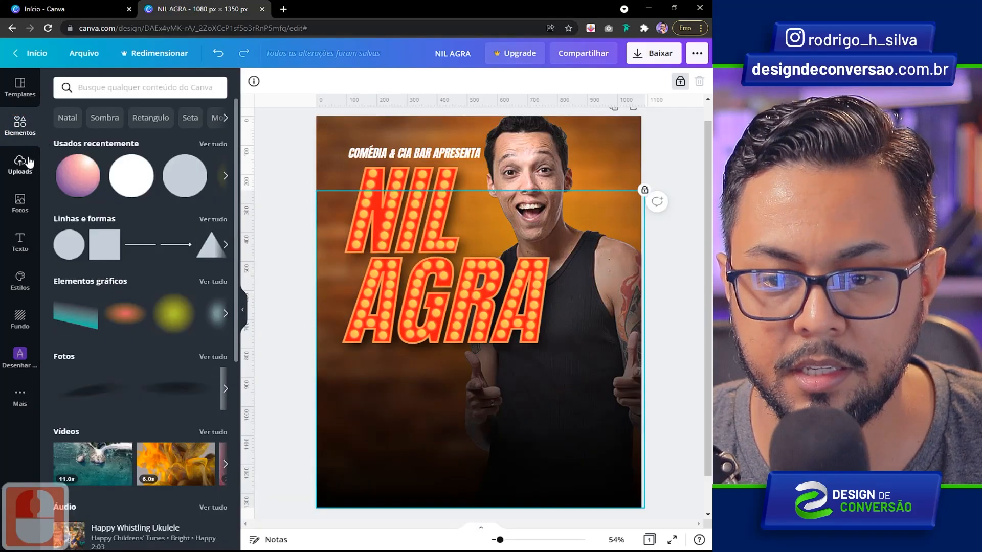
{"action": "left_click", "coordinate": [210, 221]}
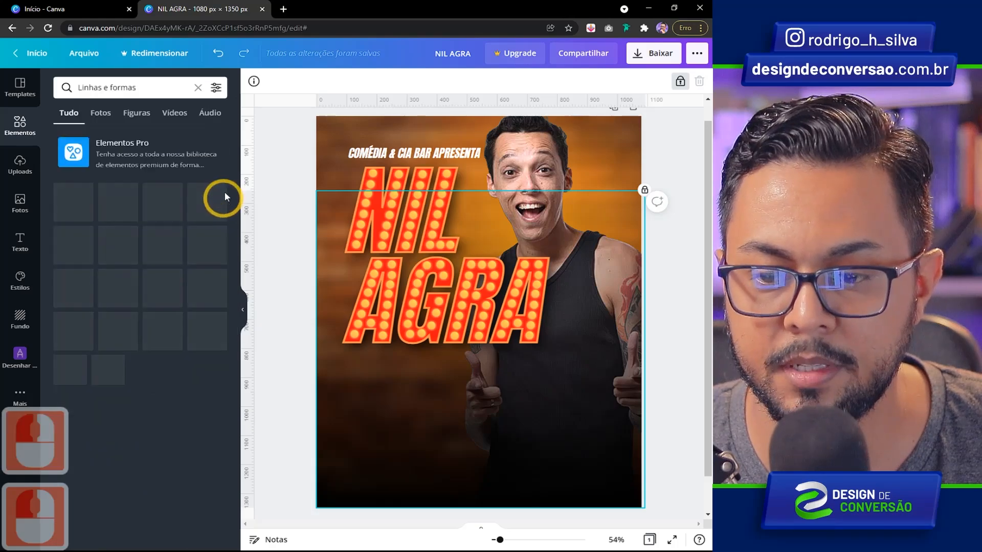
{"action": "scroll", "coordinate": [229, 200], "scroll_direction": "down", "scroll_amount": 5}
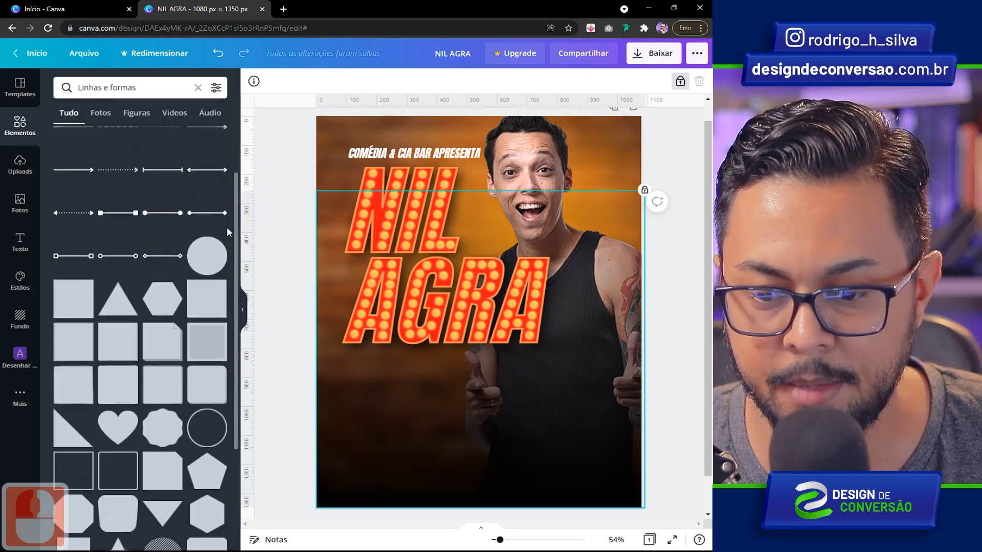
{"action": "scroll", "coordinate": [196, 358], "scroll_direction": "down", "scroll_amount": 5}
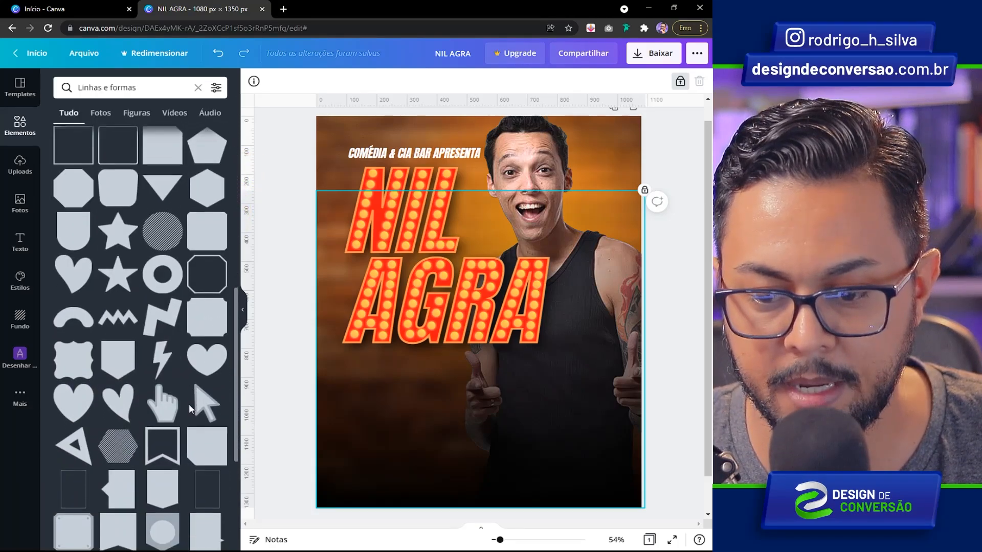
{"action": "left_click", "coordinate": [62, 444]}
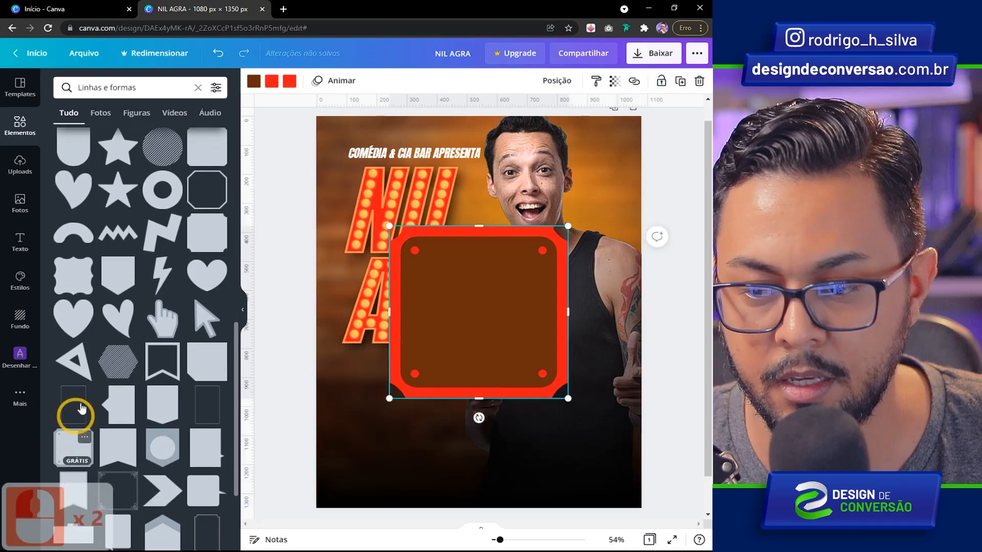
{"action": "left_click", "coordinate": [460, 294]}
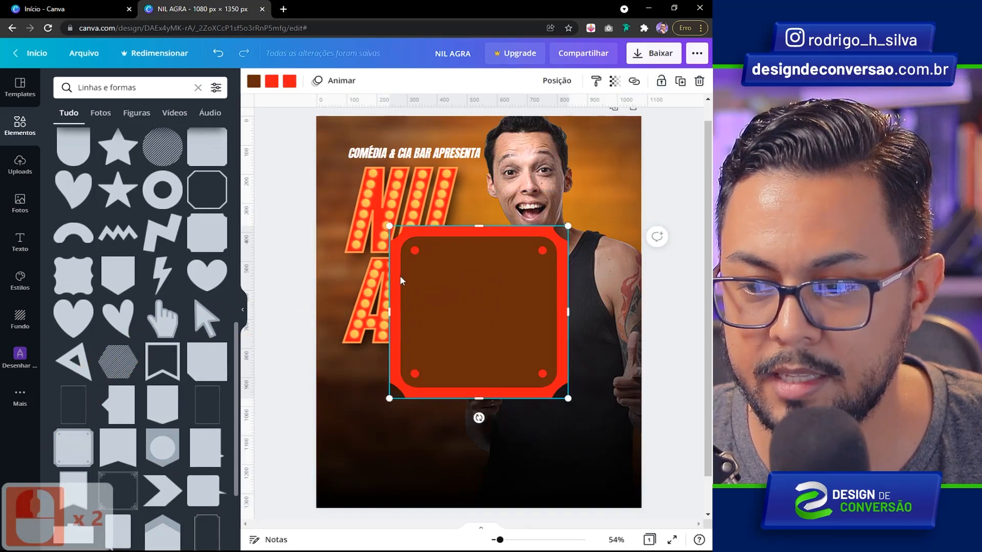
Resize the plaque into a wide banner below the title, reaching the page's right edge.
{"action": "left_click_drag", "start_coordinate": [483, 226], "coordinate": [408, 378]}
{"action": "left_click_drag", "start_coordinate": [521, 385], "coordinate": [637, 397]}
{"action": "left_click_drag", "start_coordinate": [641, 397], "coordinate": [641, 398]}
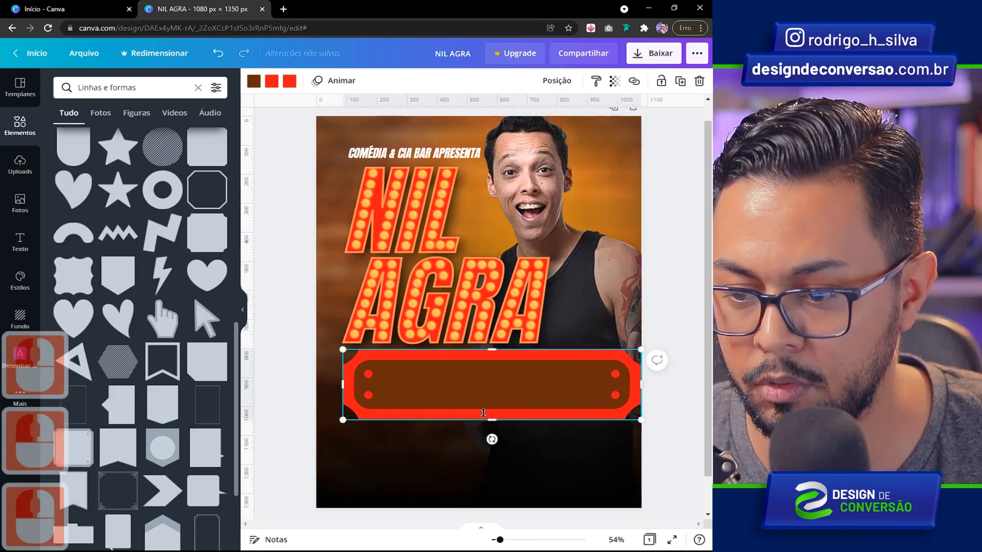
{"action": "left_click_drag", "start_coordinate": [494, 422], "coordinate": [494, 447]}
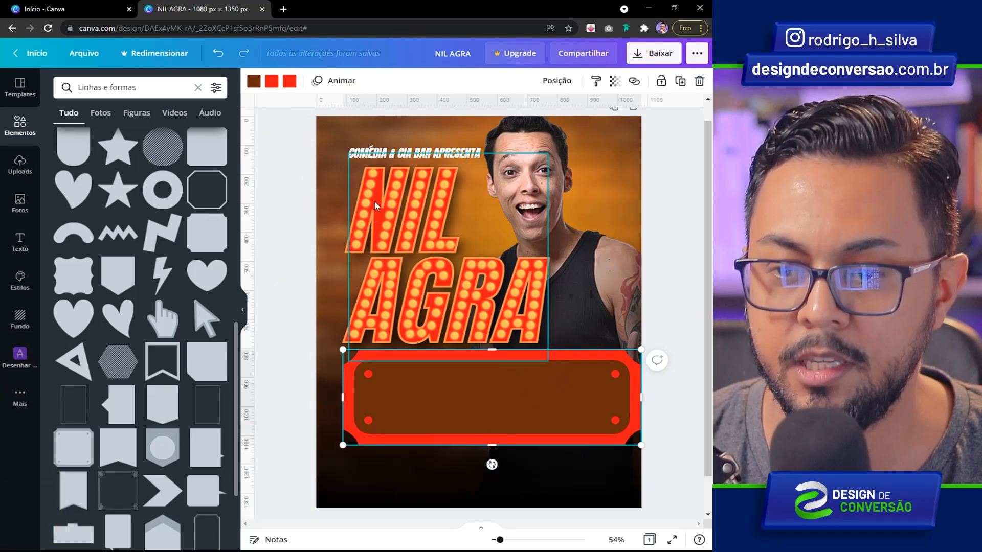
Recolour the plaque, setting its brown fill to the document red and its second colour to the document orange.
{"action": "left_click", "coordinate": [257, 83]}
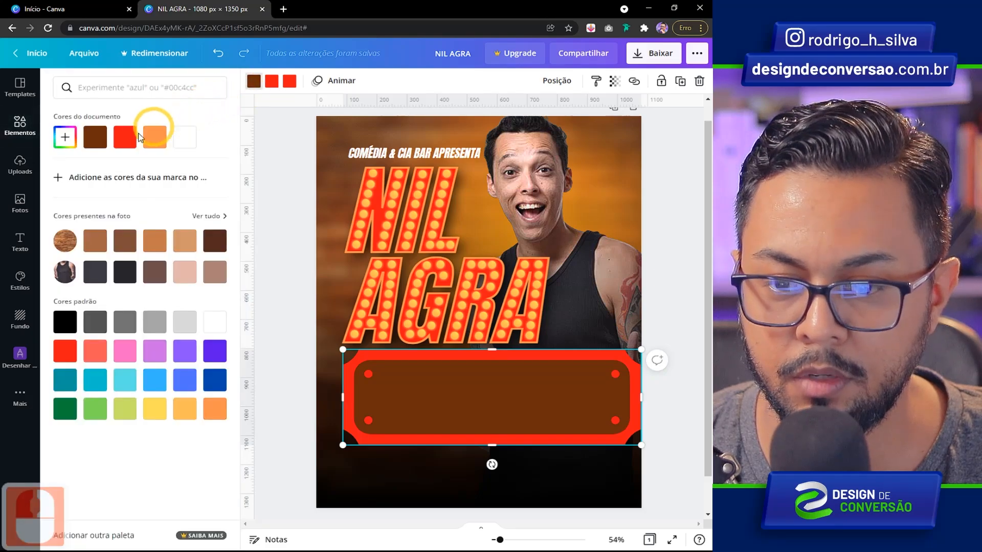
{"action": "left_click", "coordinate": [125, 137]}
{"action": "left_click", "coordinate": [271, 80]}
{"action": "left_click", "coordinate": [154, 137]}
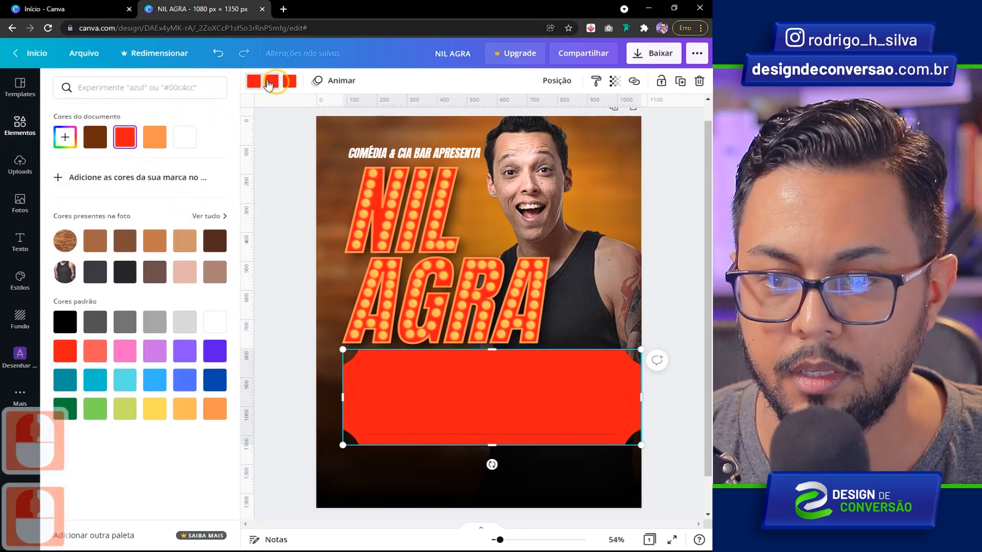
Set the plaque's third colour to the document orange and shrink it to the AGRA title's width with a small gap below the title.
{"action": "left_click", "coordinate": [289, 80]}
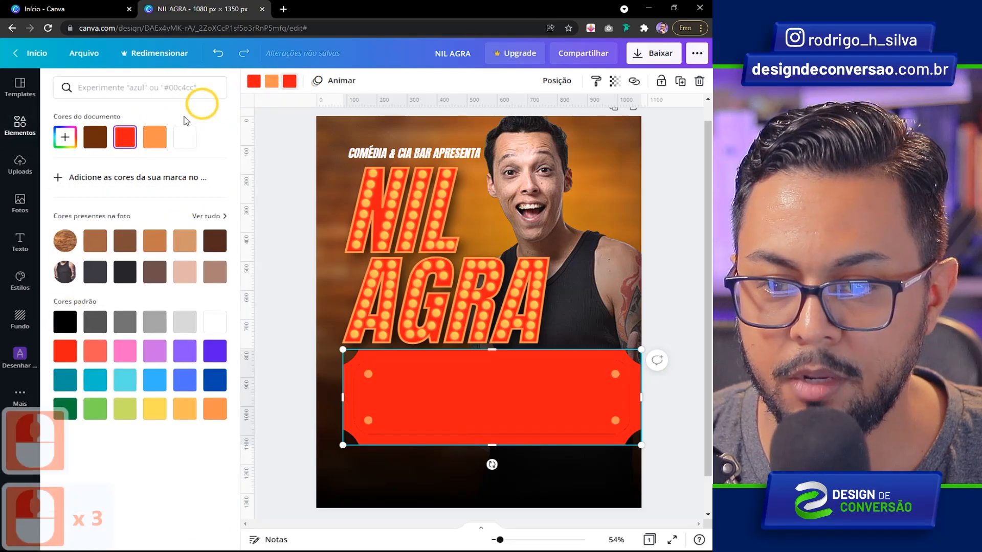
{"action": "left_click", "coordinate": [155, 137]}
{"action": "left_click_drag", "start_coordinate": [641, 445], "coordinate": [551, 404]}
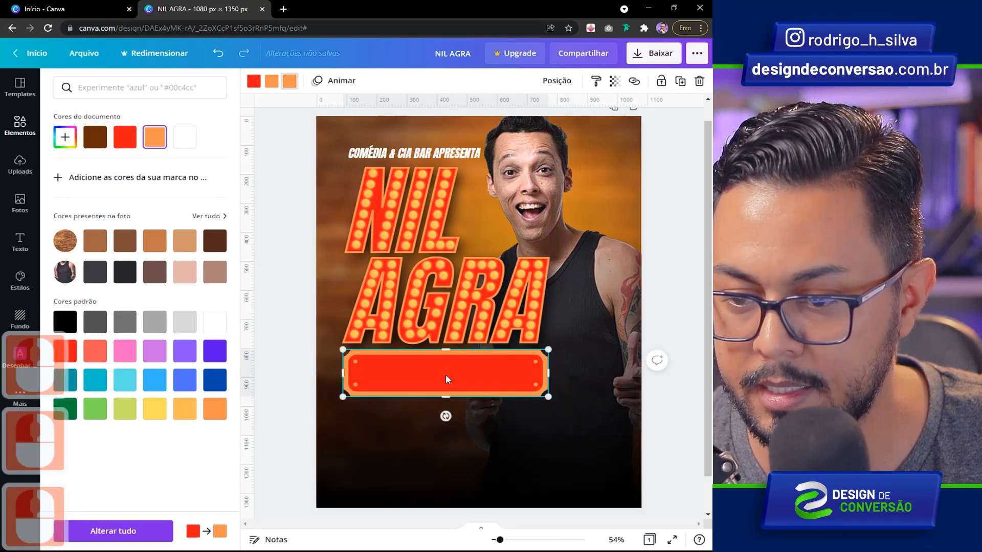
{"action": "left_click_drag", "start_coordinate": [445, 379], "coordinate": [445, 391]}
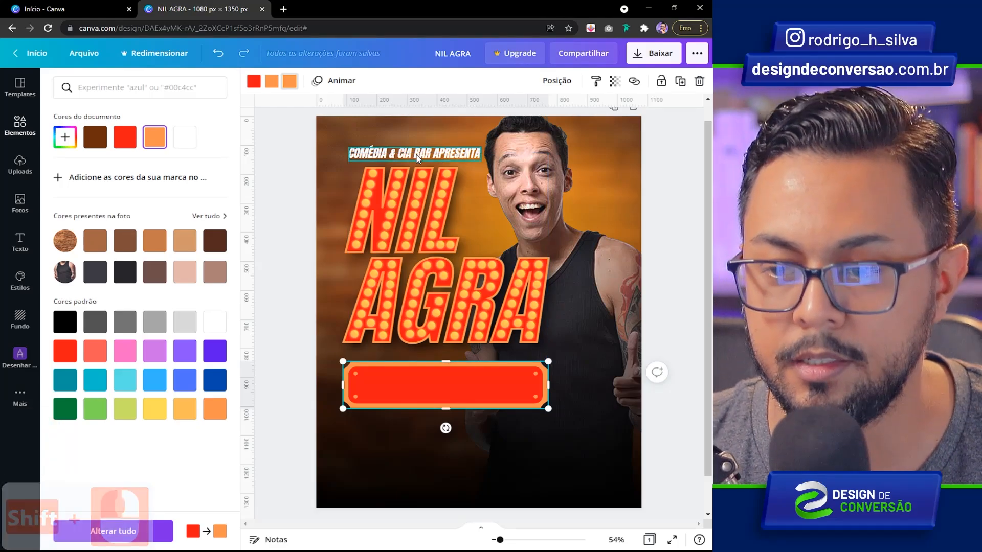
{"action": "left_click", "coordinate": [556, 386]}
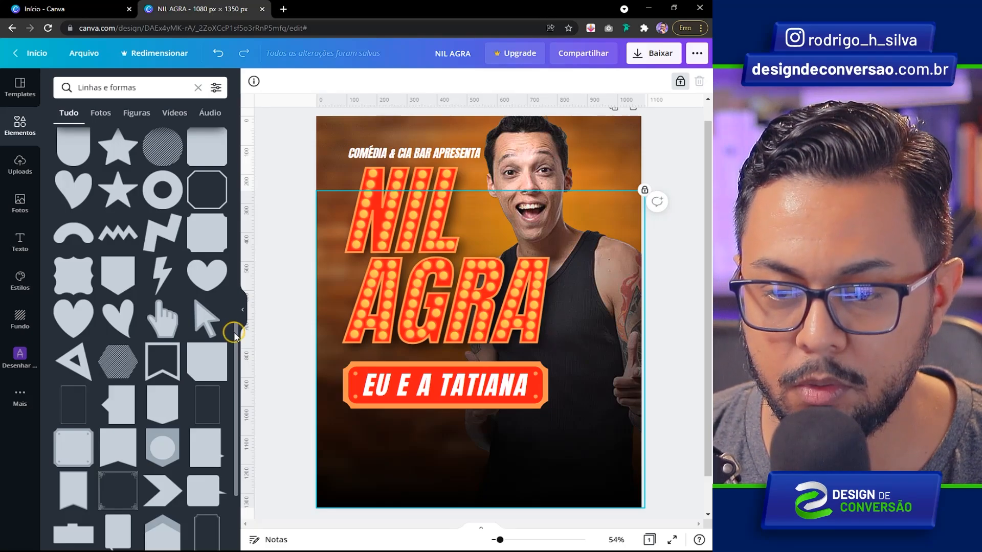
Insert the bordered rounded square from the "Linhas e formas" elements and colour its fill white and its border the document orange.
{"action": "left_click_drag", "start_coordinate": [234, 332], "coordinate": [289, 239]}
{"action": "left_click", "coordinate": [146, 224]}
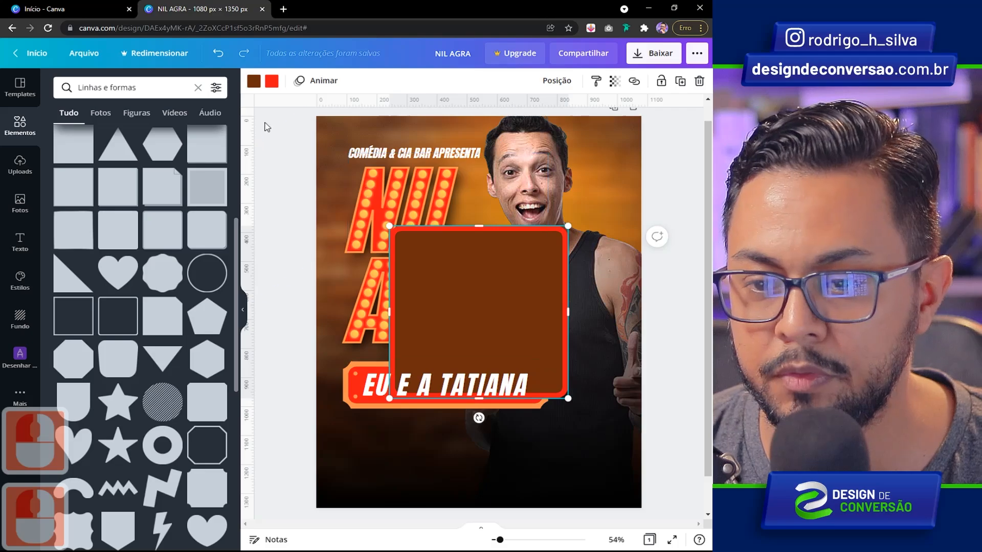
{"action": "left_click", "coordinate": [254, 80]}
{"action": "left_click", "coordinate": [185, 137]}
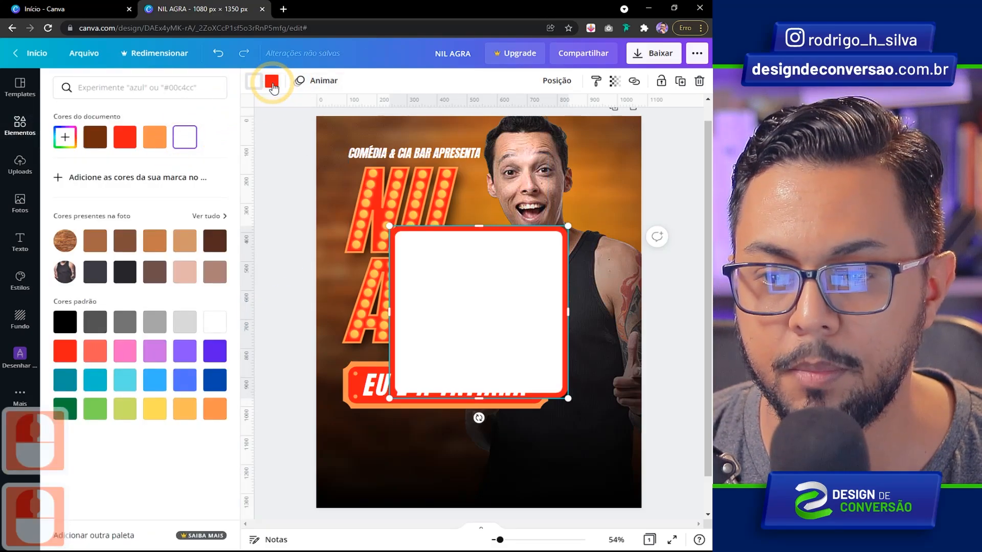
{"action": "left_click", "coordinate": [271, 80]}
{"action": "left_click", "coordinate": [154, 137]}
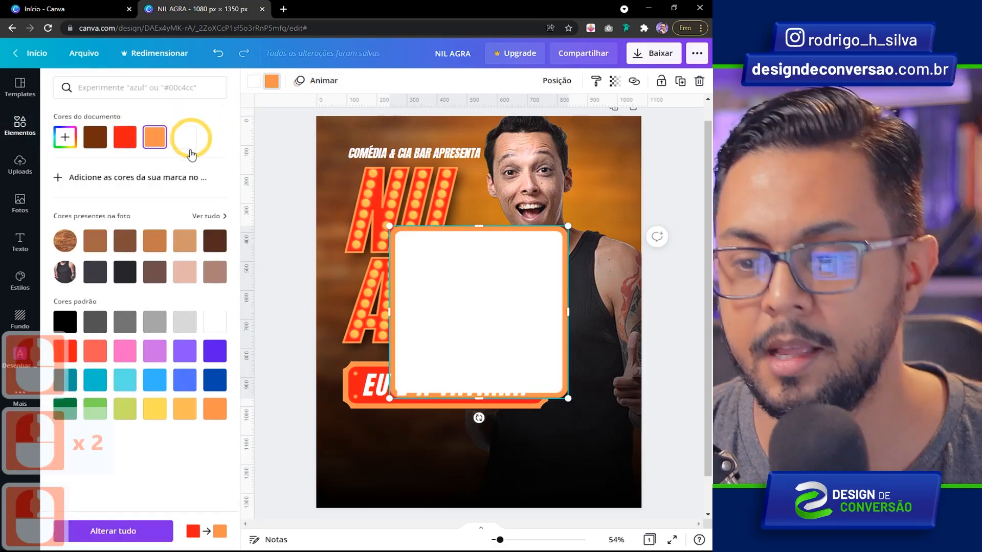
Flatten and shrink the white rounded shape into a small label overlapping the plaque's upper edge, above the start of "EU E A TATIANA".
{"action": "left_click_drag", "start_coordinate": [479, 225], "coordinate": [479, 337]}
{"action": "left_click_drag", "start_coordinate": [567, 399], "coordinate": [480, 366]}
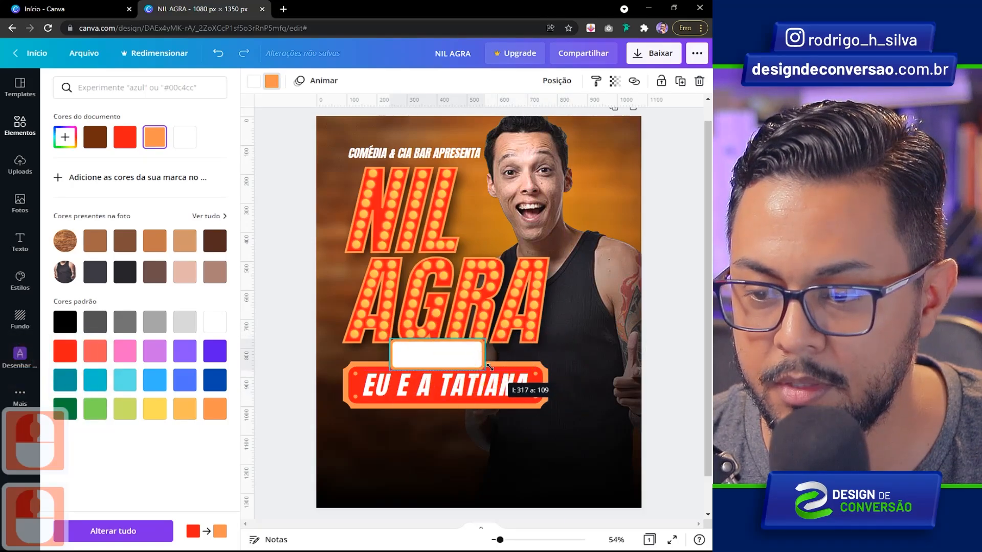
{"action": "left_click_drag", "start_coordinate": [428, 351], "coordinate": [449, 360]}
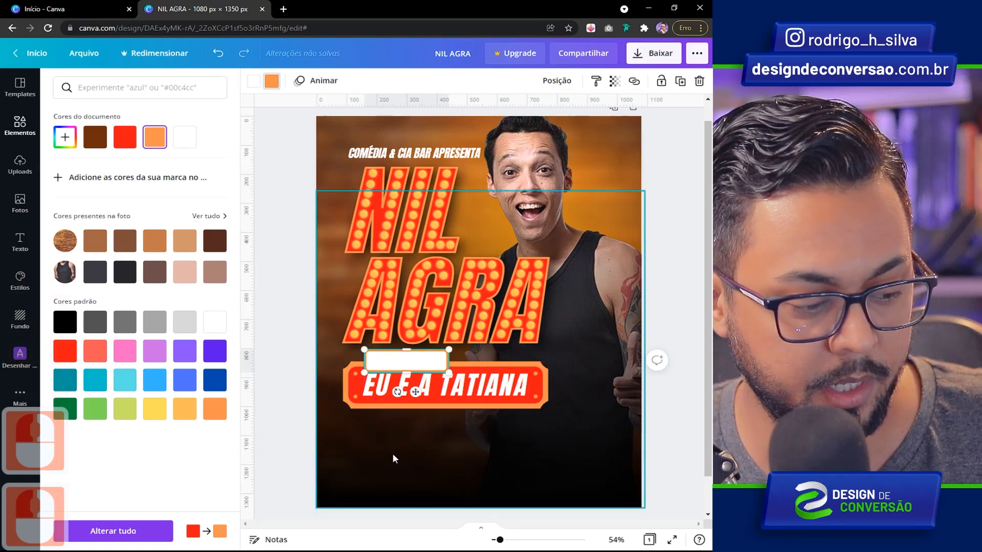
{"action": "left_click", "coordinate": [392, 453]}
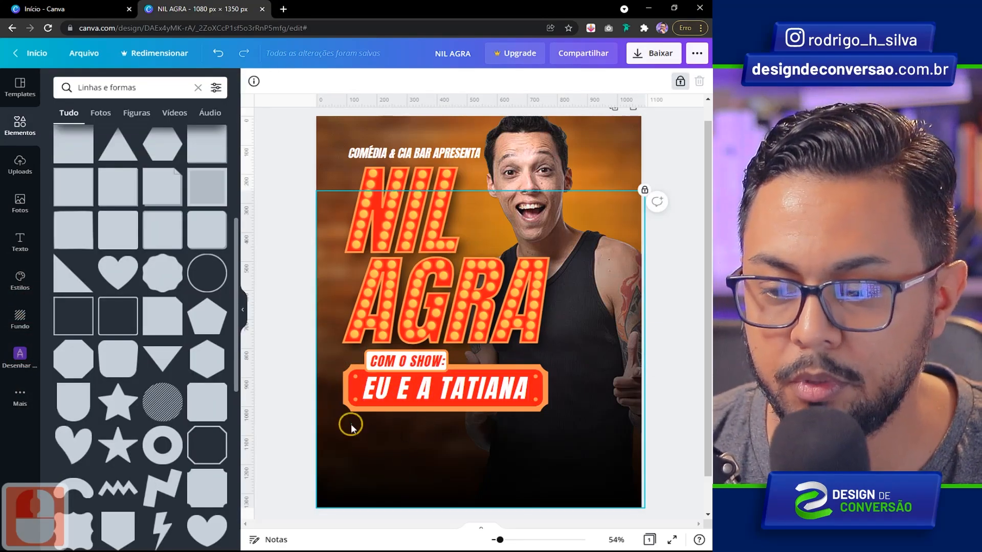
Group the red plaque, the "COM O SHOW:" label and their texts, leaving the title and presenter line out of the group.
{"action": "left_click_drag", "start_coordinate": [350, 425], "coordinate": [589, 339]}
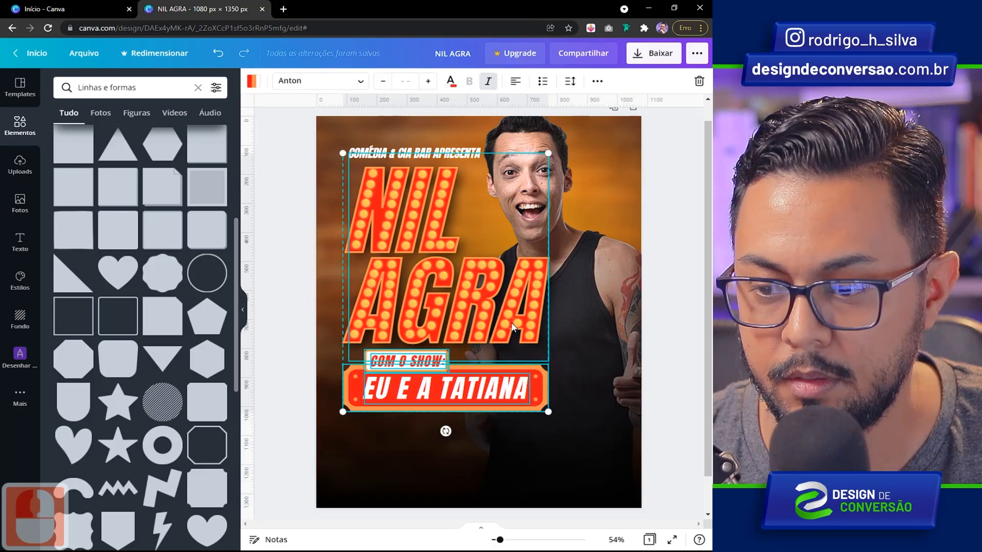
{"action": "left_click", "coordinate": [513, 327], "text": "shift"}
{"action": "right_click", "coordinate": [475, 390]}
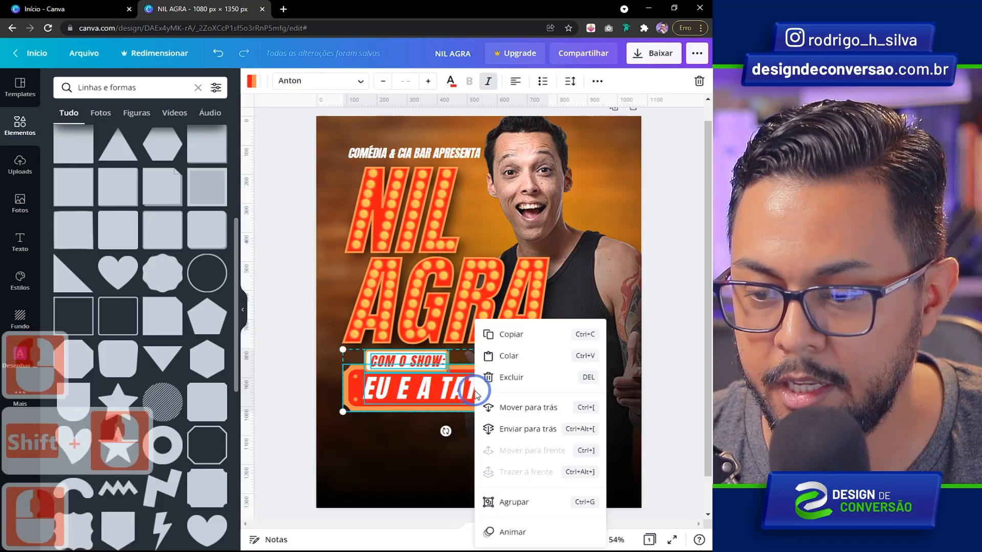
{"action": "left_click", "coordinate": [504, 501]}
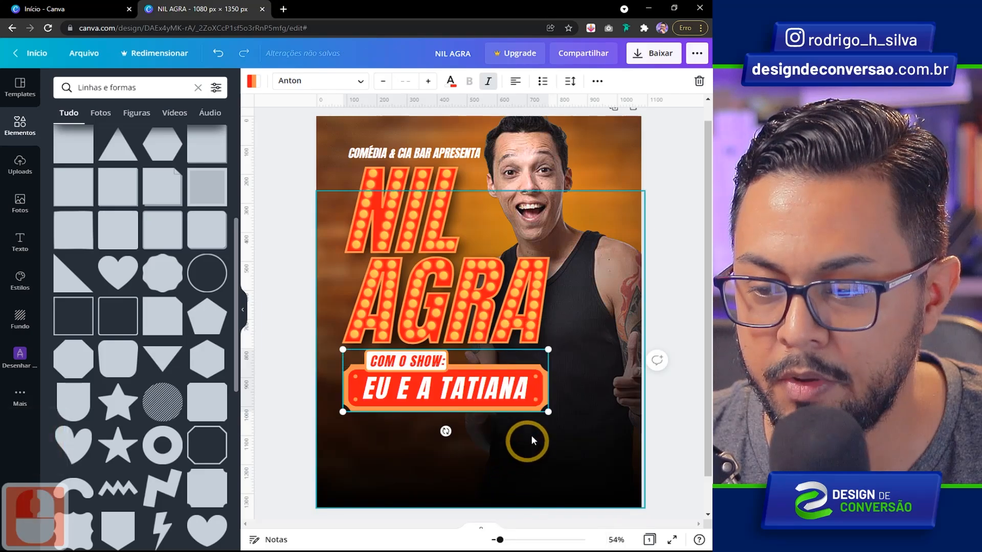
Tilt the plaque group slightly counter-clockwise, move it up against the AGRA title and scale it down a little.
{"action": "left_click_drag", "start_coordinate": [445, 431], "coordinate": [450, 431]}
{"action": "left_click_drag", "start_coordinate": [445, 379], "coordinate": [447, 363]}
{"action": "left_click_drag", "start_coordinate": [549, 392], "coordinate": [533, 389]}
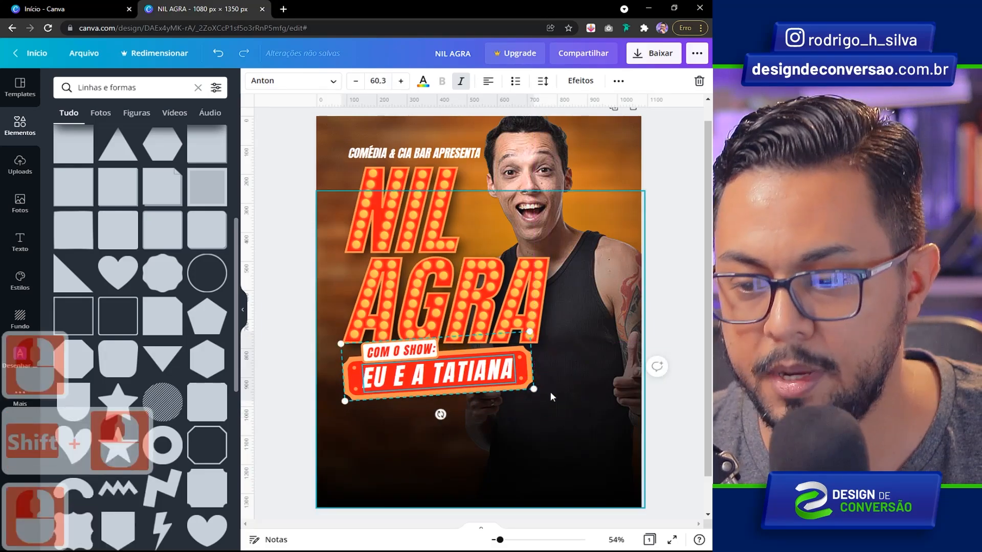
Scale the NIL AGRA title and the tilted plaque group down slightly together.
{"action": "left_click", "coordinate": [520, 421]}
{"action": "left_click_drag", "start_coordinate": [492, 415], "coordinate": [390, 247]}
{"action": "left_click_drag", "start_coordinate": [549, 398], "coordinate": [541, 388]}
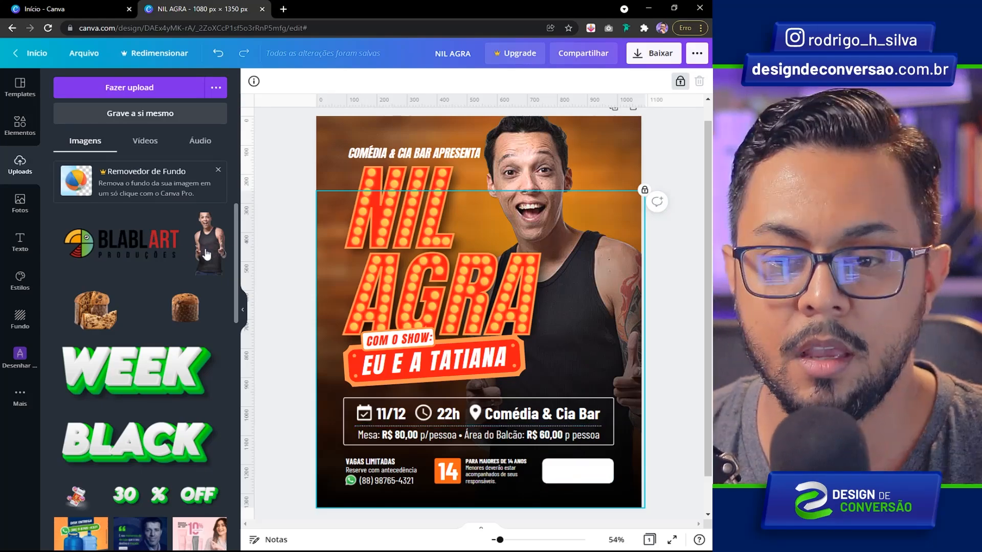
Insert the uploaded BLABLART Produções logo and shrink it to fit inside the white rounded box in the footer.
{"action": "mouse_move", "coordinate": [117, 253]}
{"action": "left_click", "coordinate": [112, 250]}
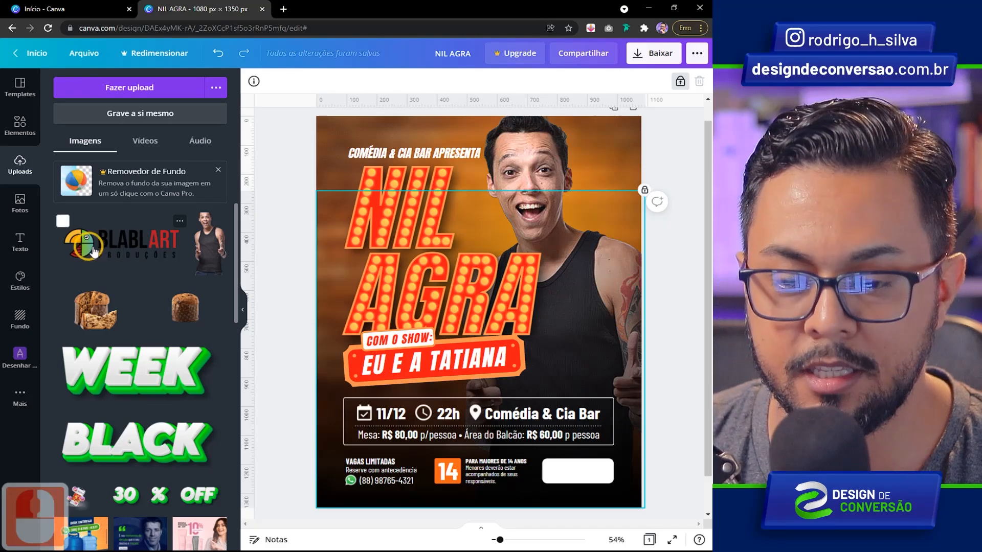
{"action": "left_click_drag", "start_coordinate": [539, 249], "coordinate": [574, 195]}
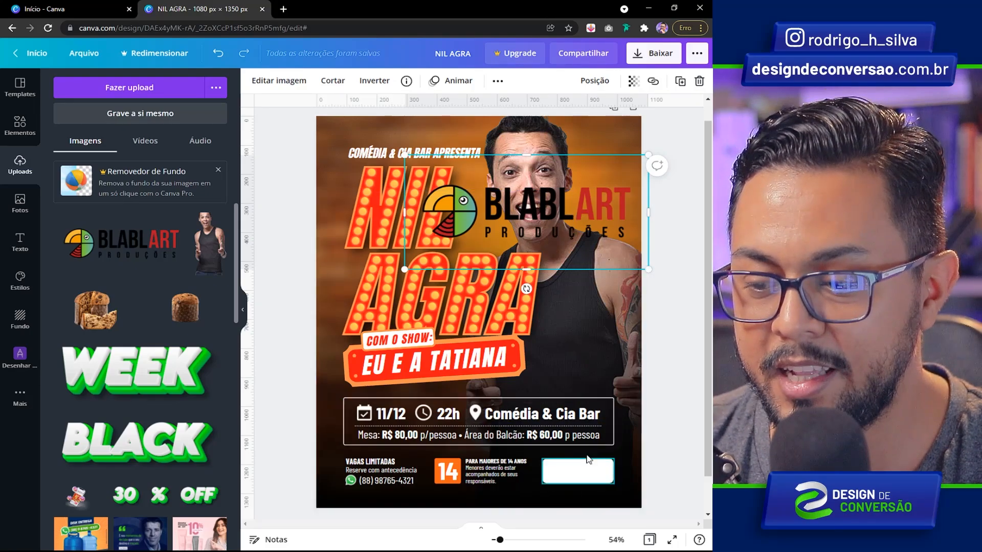
{"action": "left_click_drag", "start_coordinate": [649, 269], "coordinate": [606, 491]}
{"action": "left_click_drag", "start_coordinate": [549, 456], "coordinate": [542, 455]}
{"action": "key", "text": "Escape"}
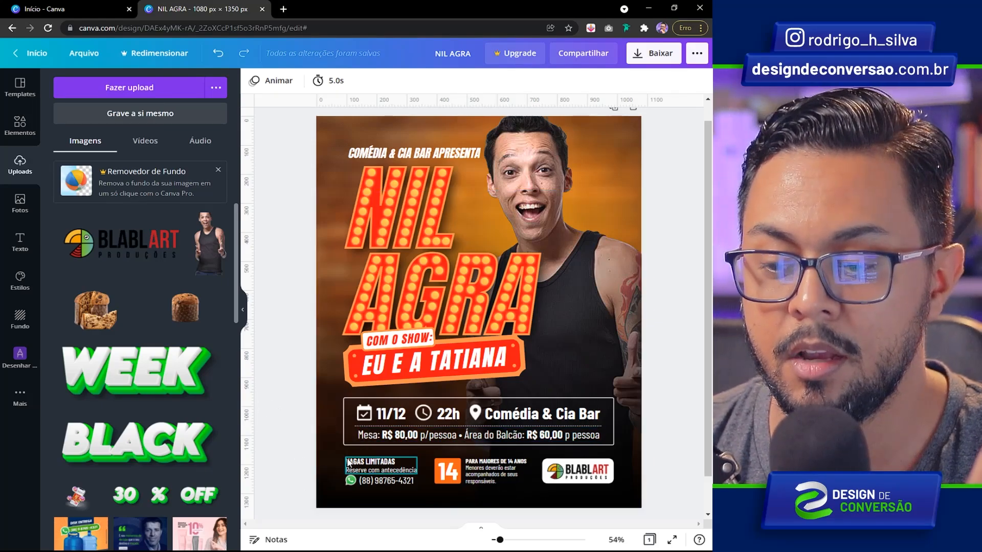
{"action": "left_click", "coordinate": [267, 193]}
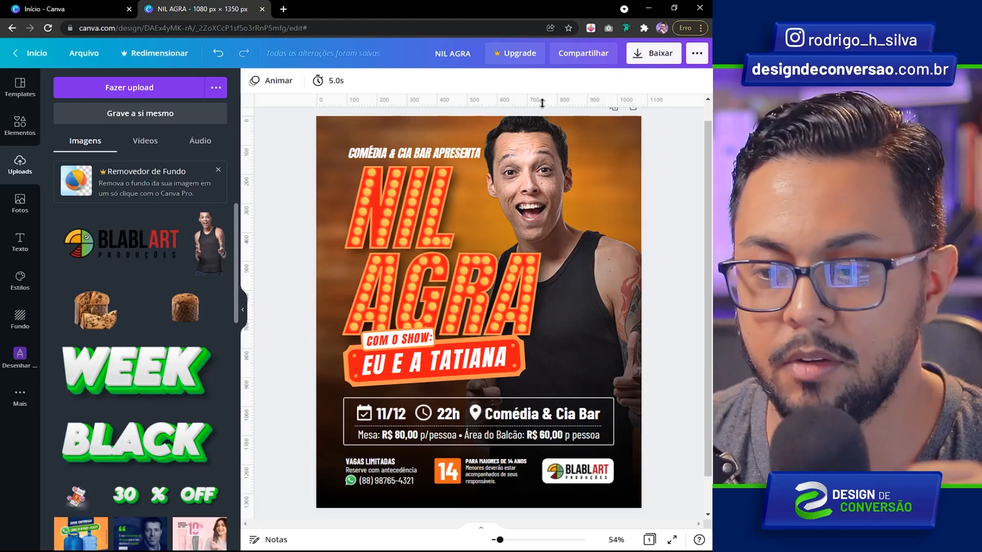
Download the design as a PNG saved as "Desafio Design de Conversão - V2.png" in the aula folder, and open that image in a maximised viewer.
{"action": "left_click", "coordinate": [651, 53]}
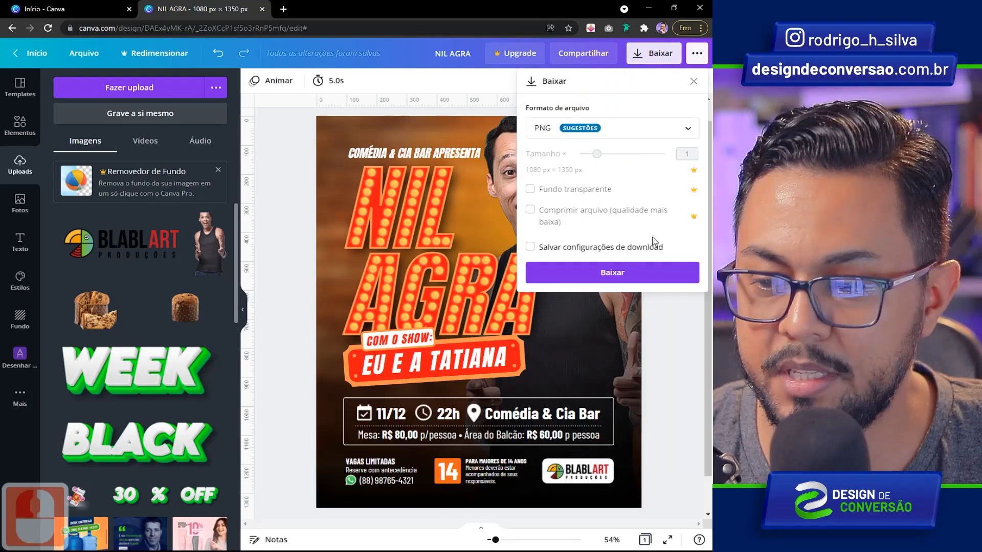
{"action": "left_click", "coordinate": [612, 278]}
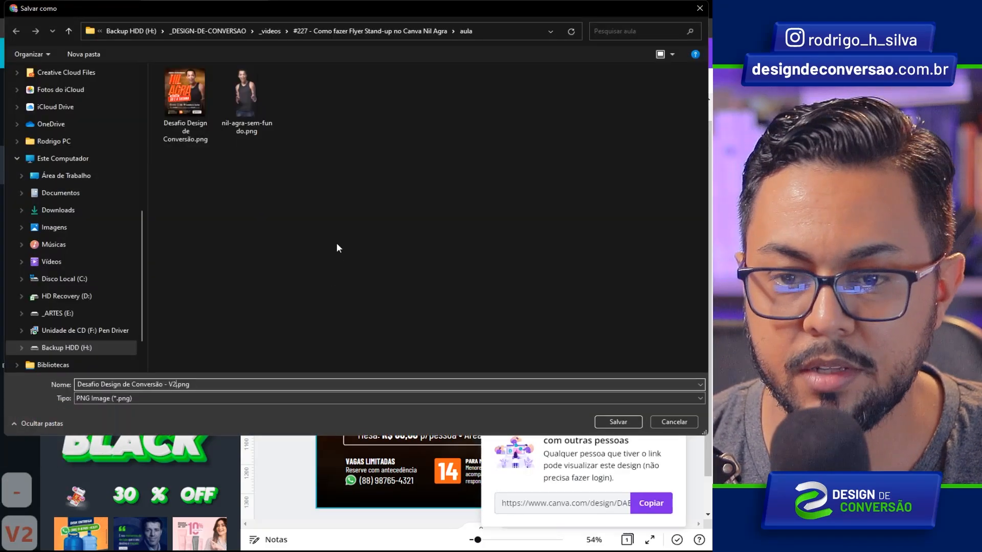
{"action": "left_click", "coordinate": [620, 421]}
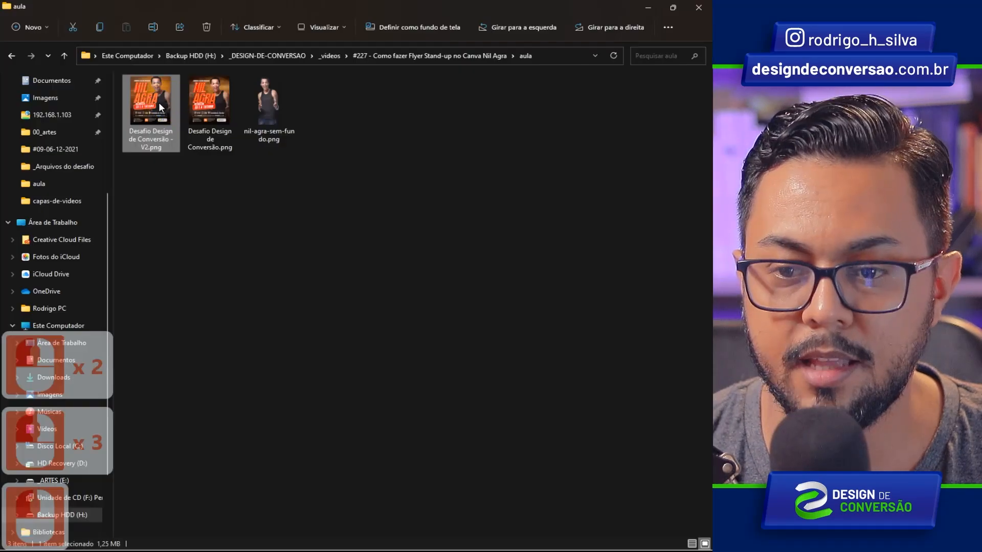
{"action": "double_click", "coordinate": [156, 101]}
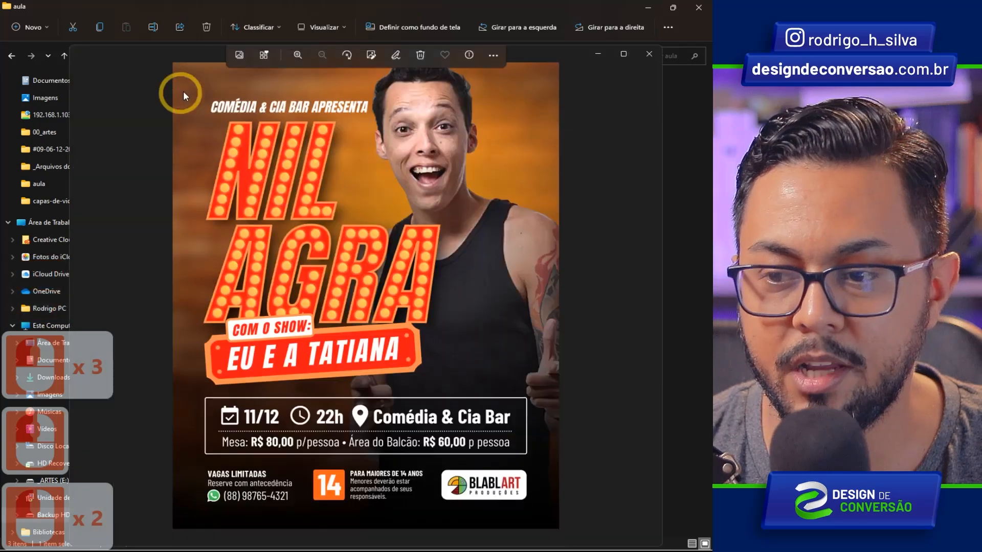
{"action": "left_click", "coordinate": [623, 55]}
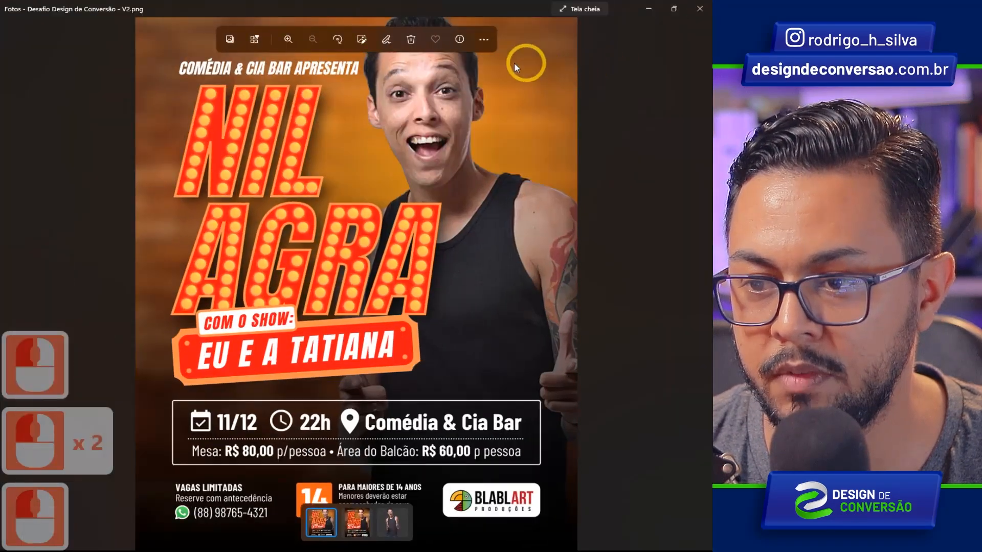